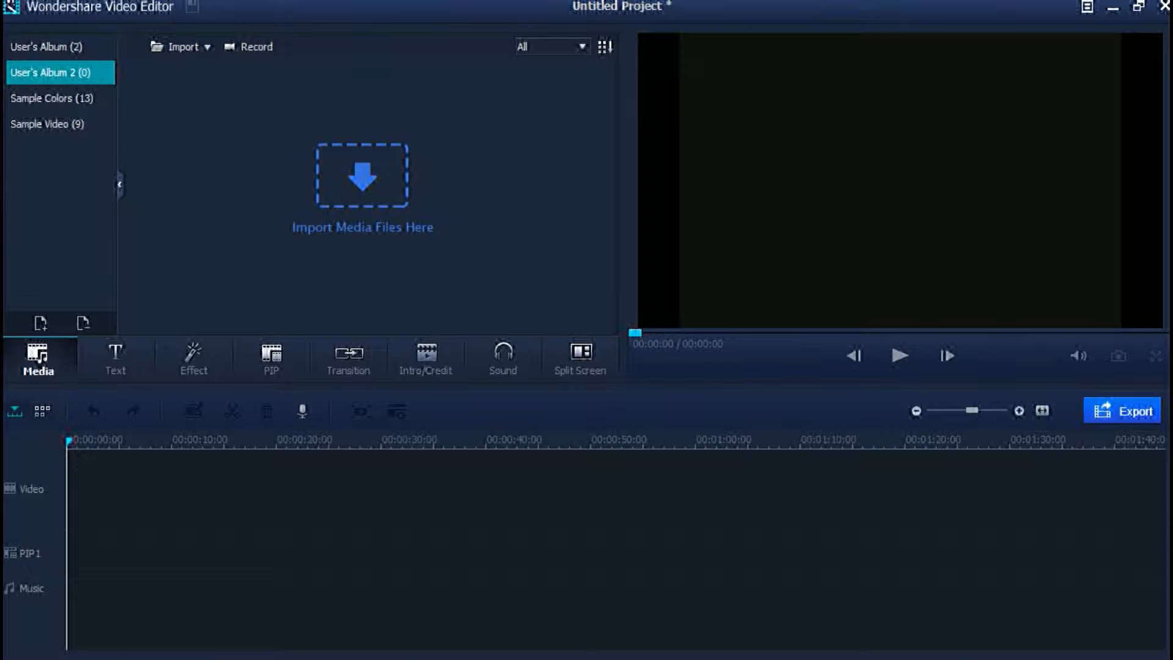
Look through the Sound, Intro/Credit, Transition, PIP, Effect and Text libraries and return to the Media library
click(503, 358)
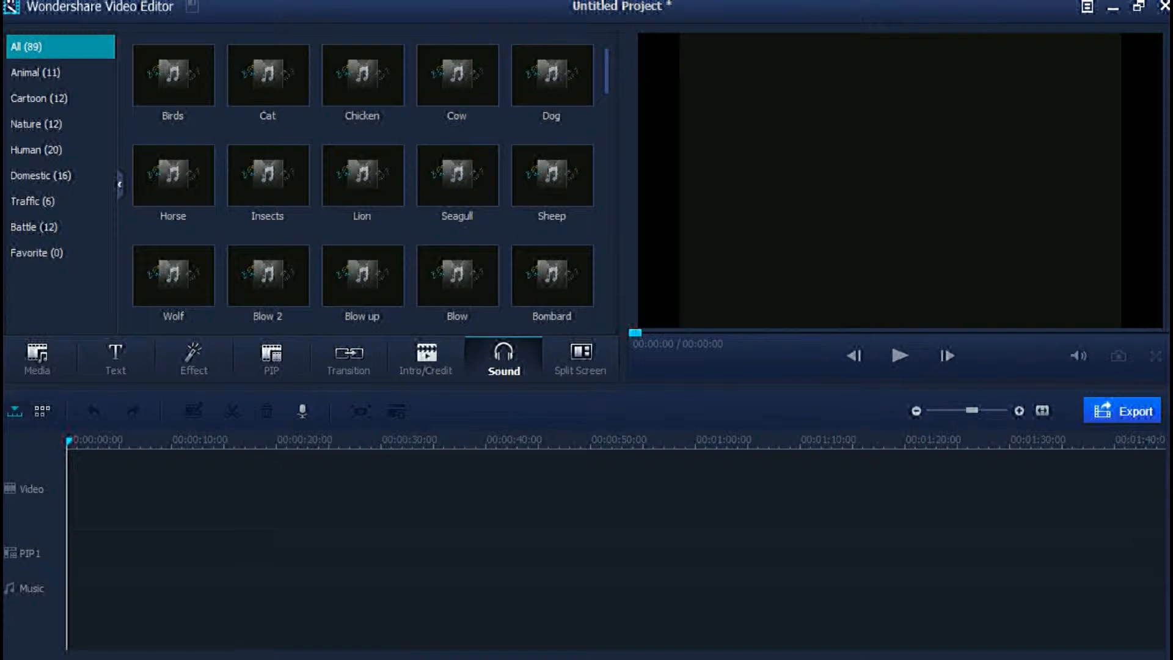
click(426, 359)
click(349, 359)
click(271, 359)
click(193, 359)
click(116, 359)
click(37, 358)
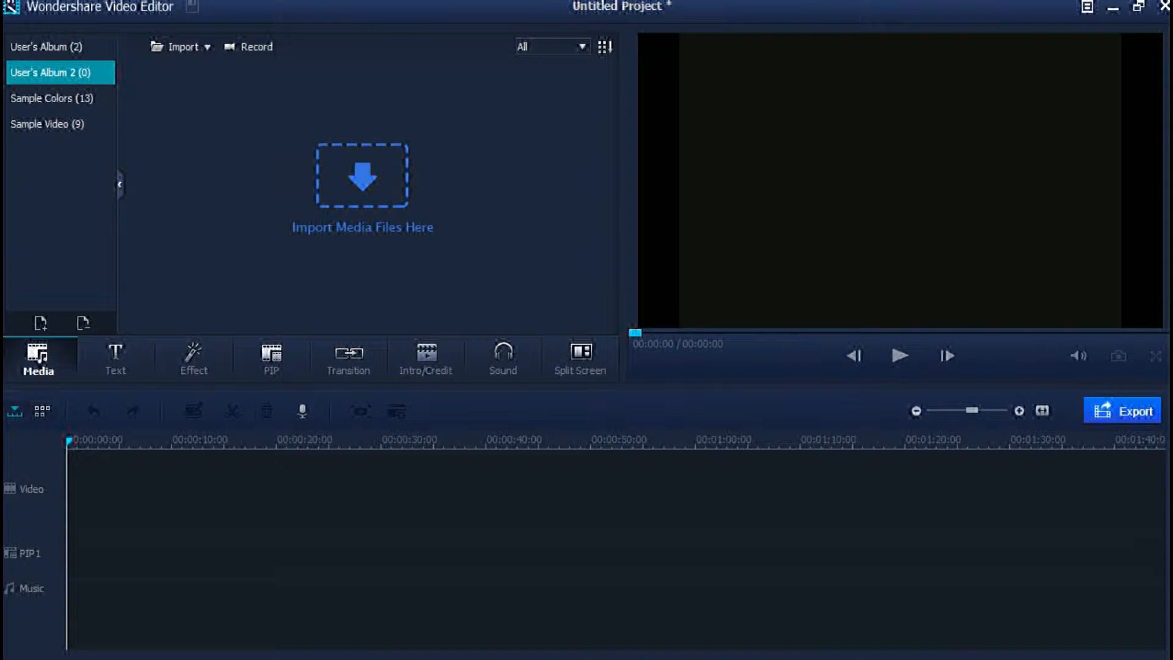
click(206, 47)
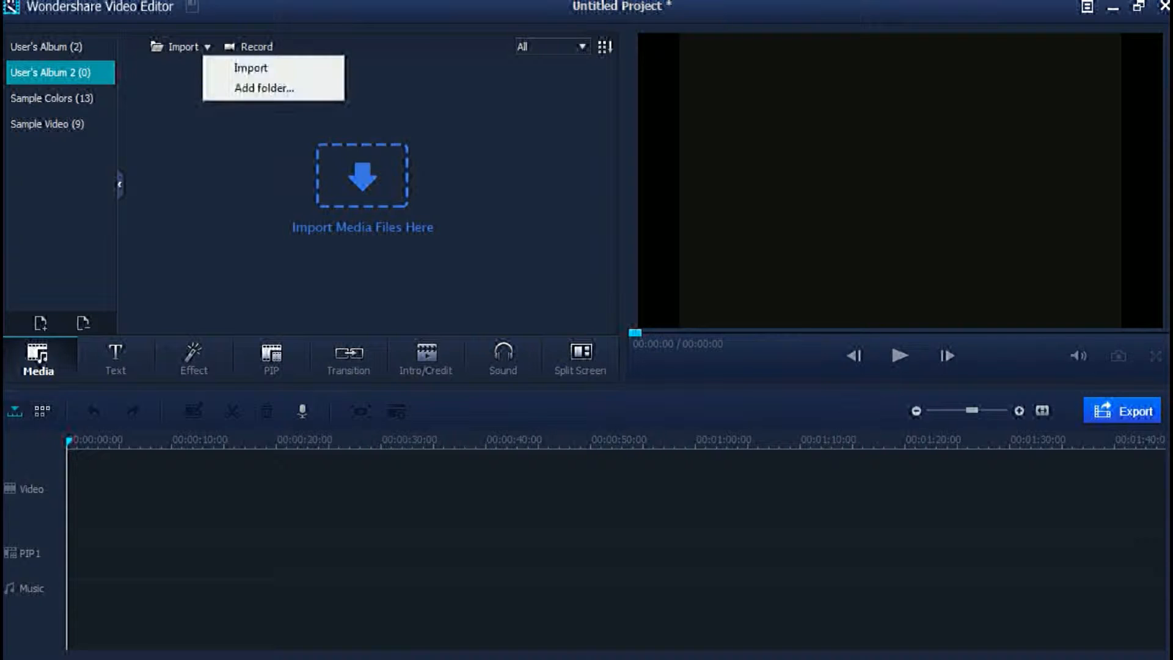
click(250, 68)
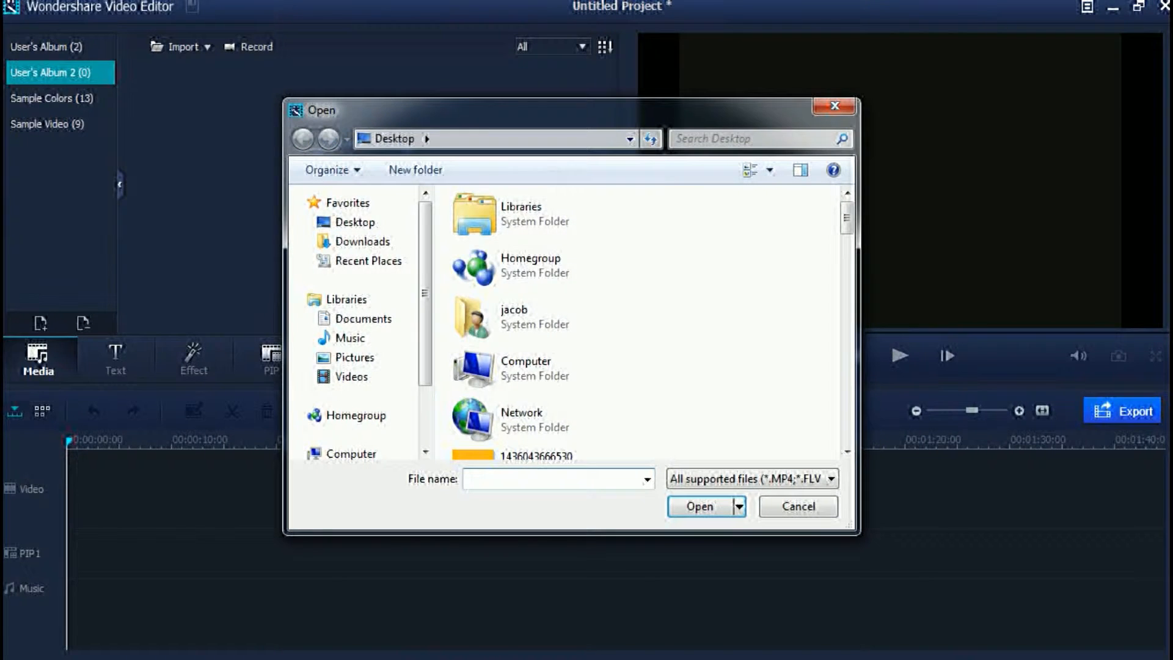
click(834, 106)
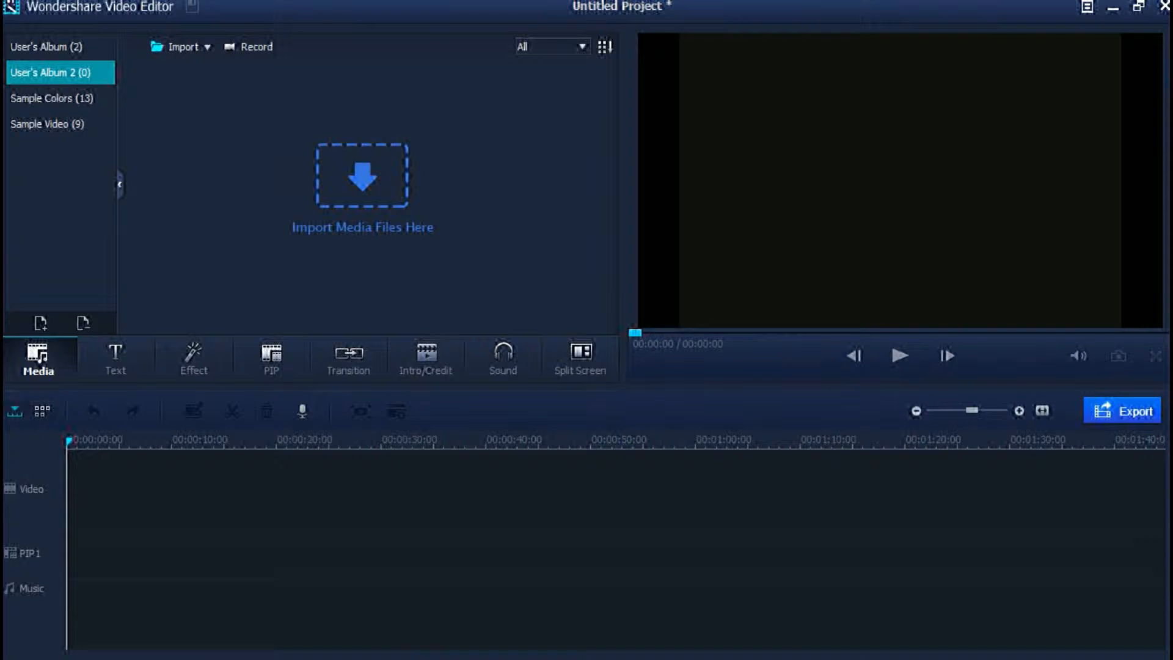
Start a media import and open the Action! folder from Recent Places
click(177, 47)
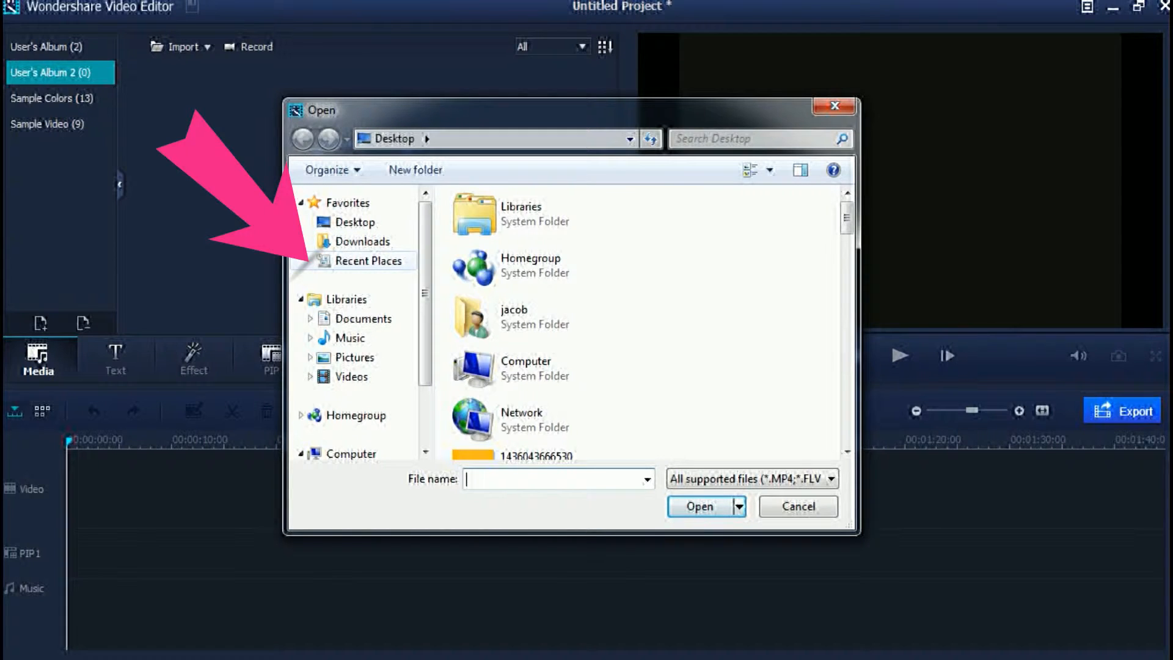
click(369, 261)
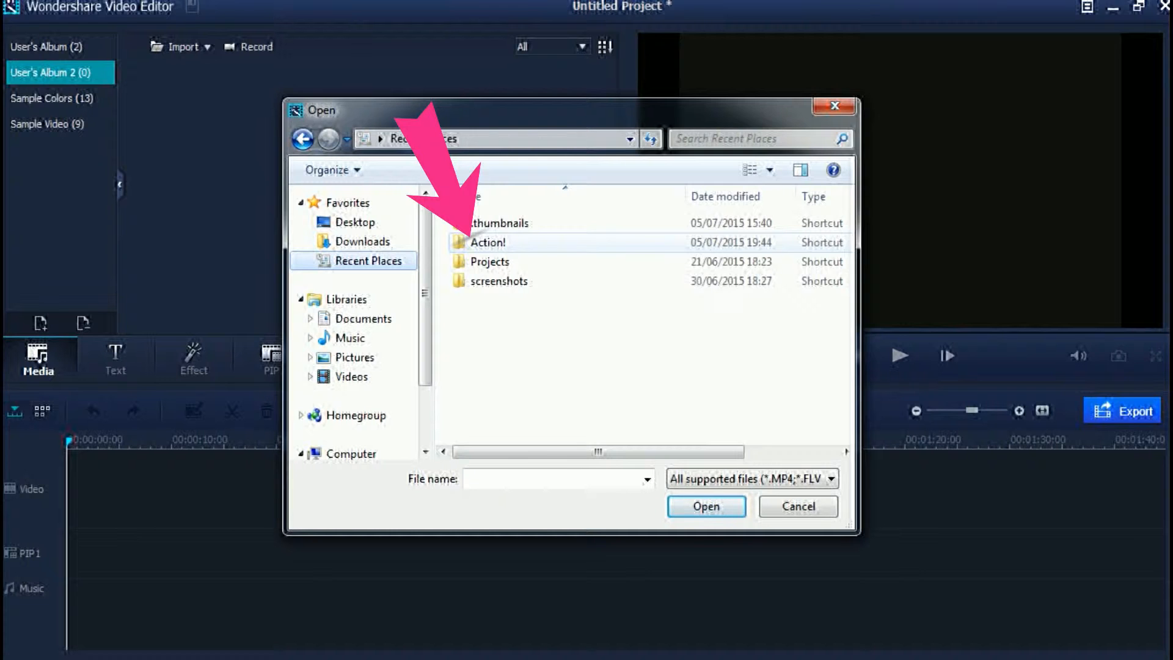
double_click(488, 243)
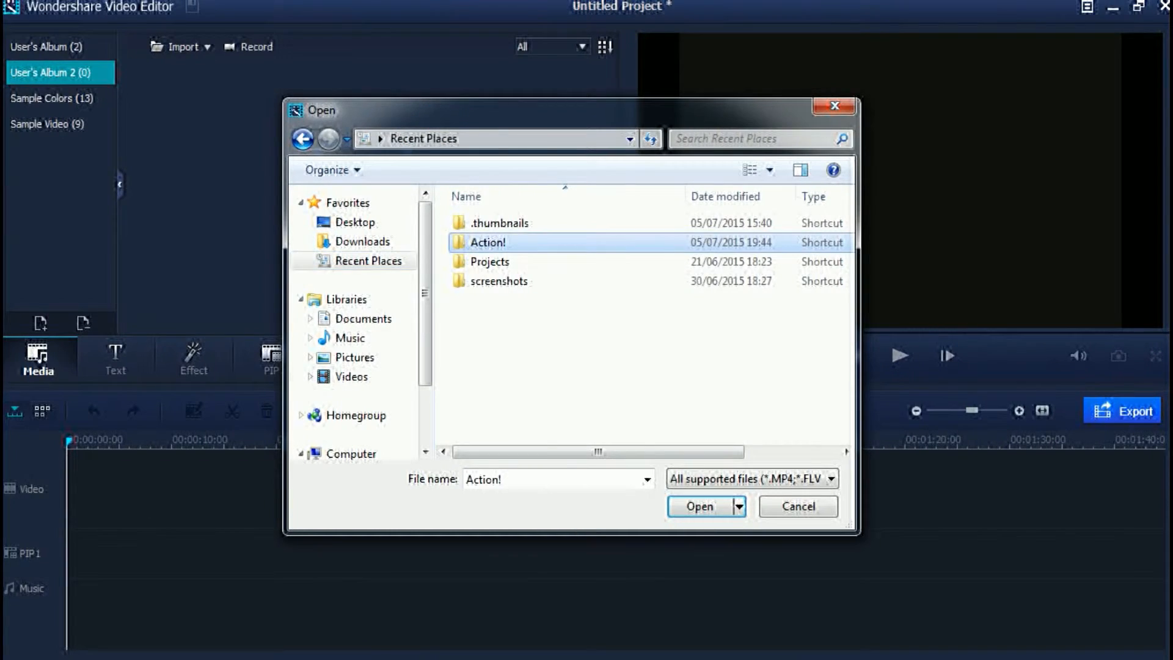
scroll(749, 263, down, 10)
scroll(787, 263, down, 3)
scroll(787, 262, up, 12)
scroll(788, 287, down, 12)
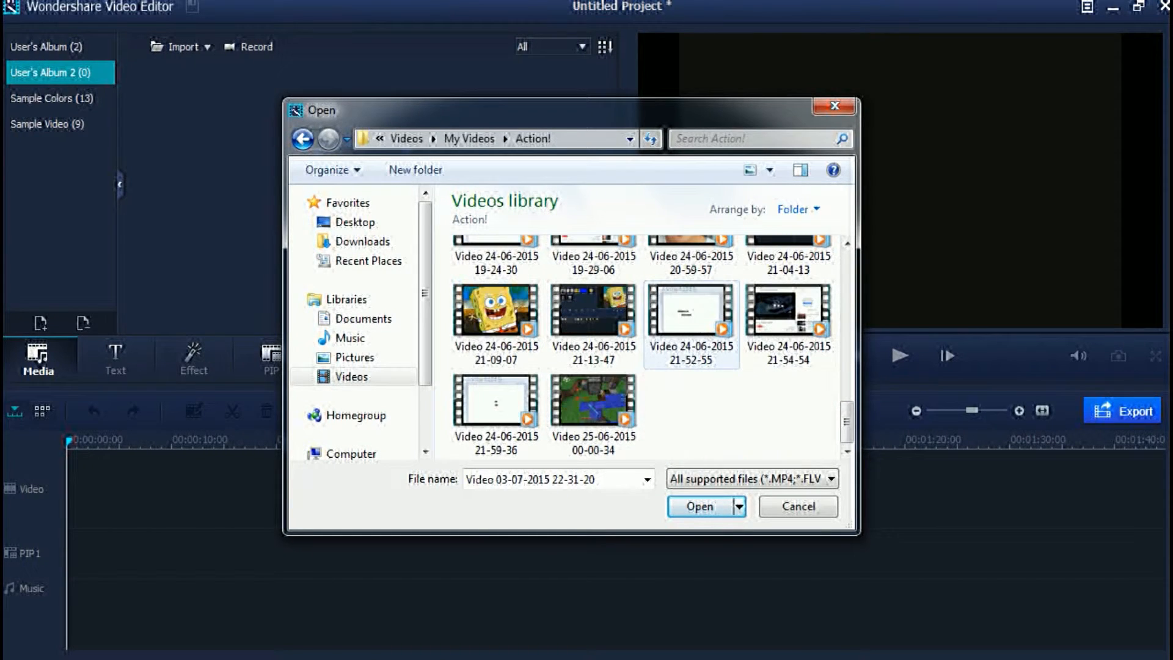
scroll(788, 397, up, 3)
scroll(788, 397, down, 3)
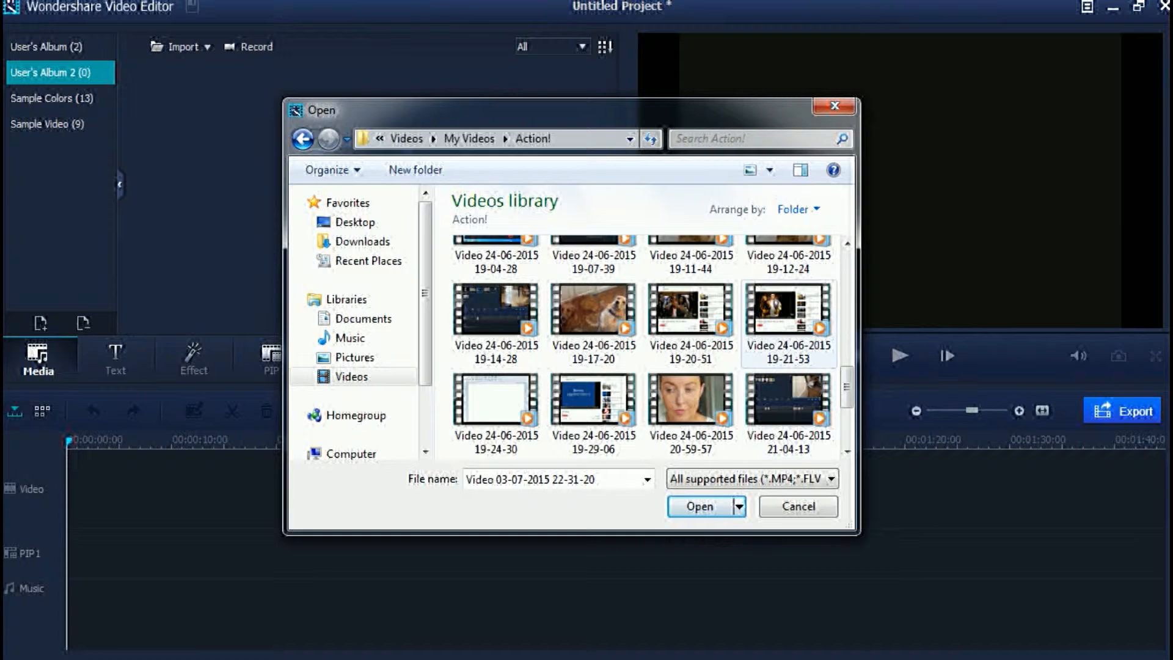
scroll(788, 397, up, 3)
scroll(739, 391, up, 5)
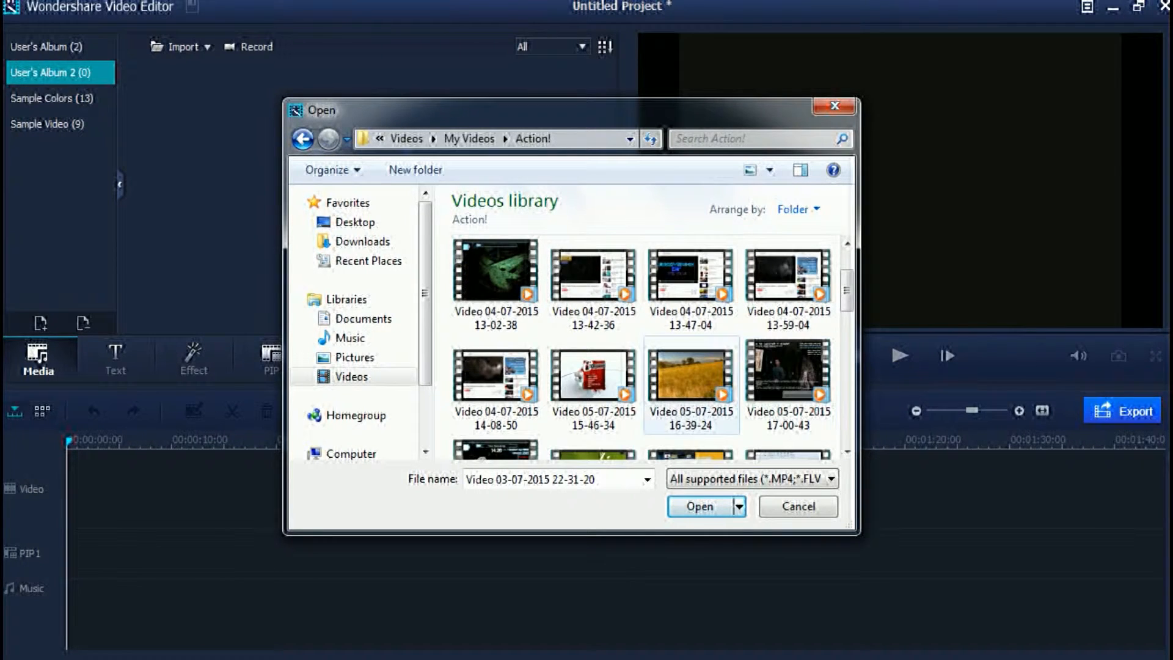
scroll(690, 391, up, 2)
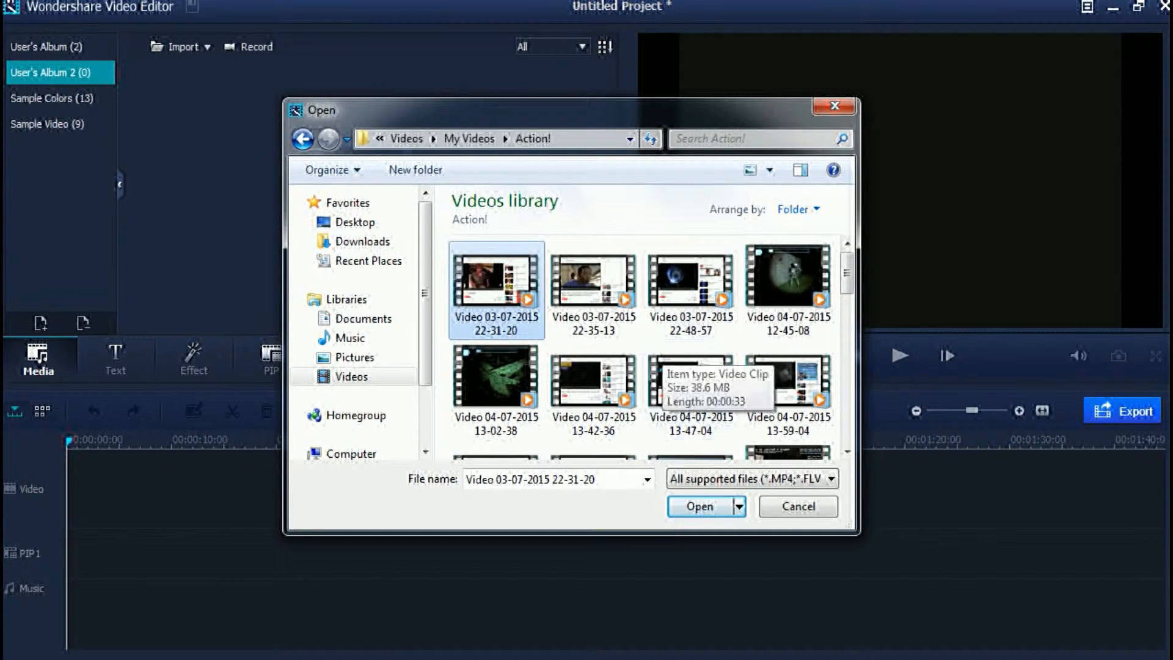
scroll(684, 354, down, 4)
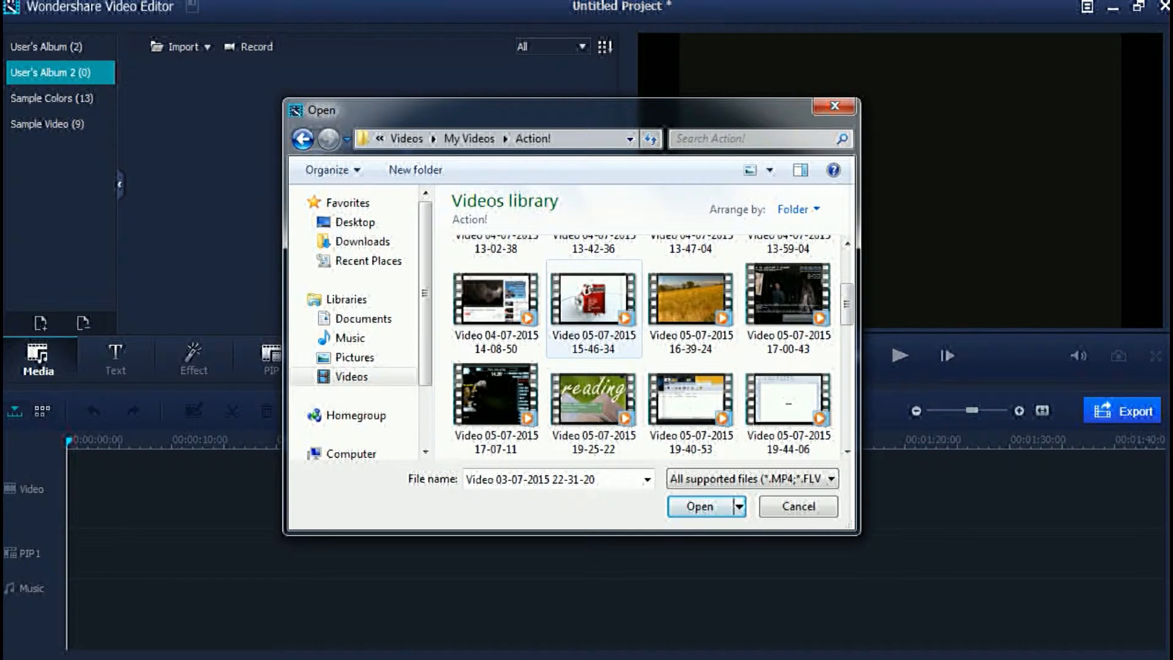
mouse_move(594, 400)
mouse_down()
mouse_move(312, 273)
mouse_move(602, 402)
mouse_up()
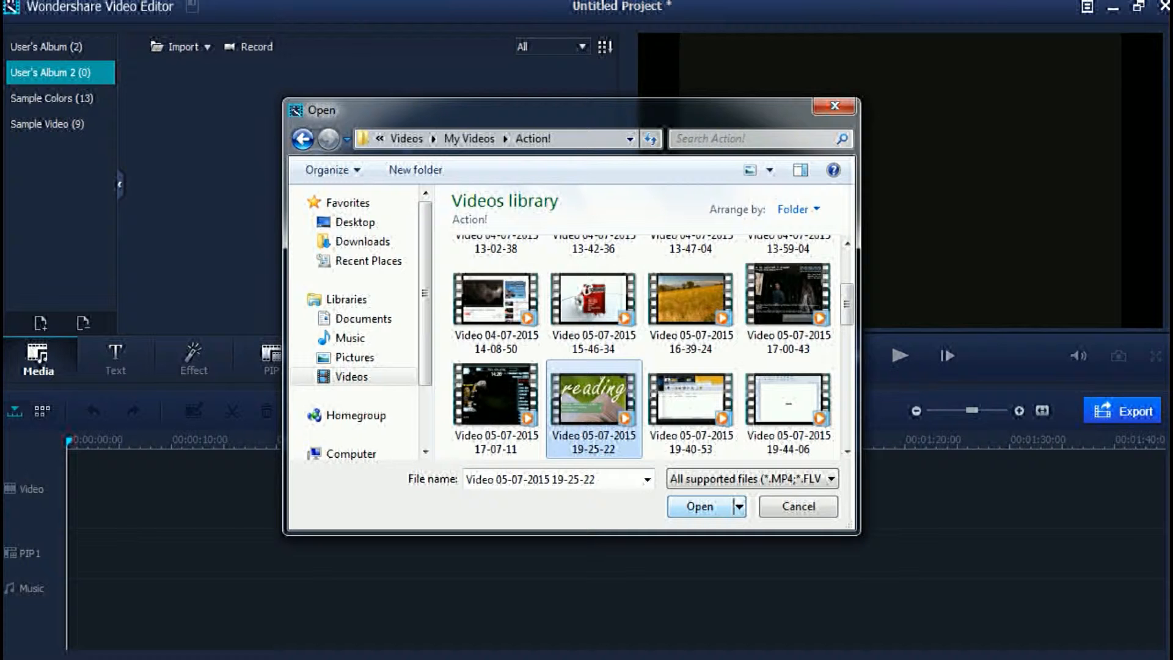
key(Return)
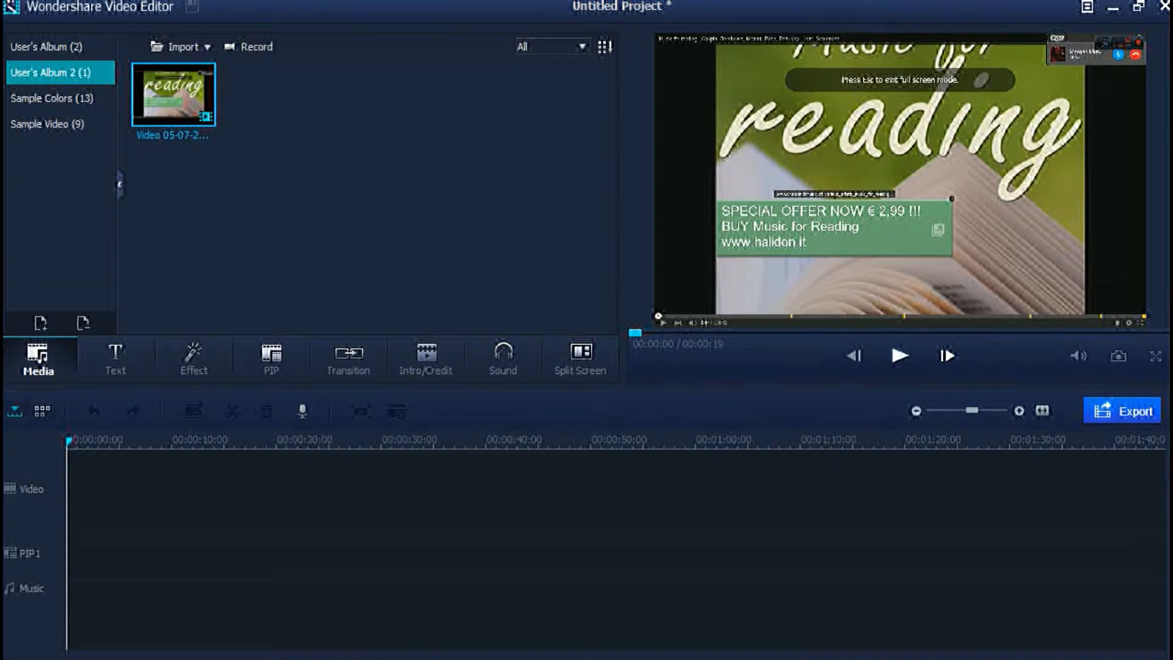
Place the imported clip at the start of the Video track and preview its opening seconds
drag(174, 95, 160, 488)
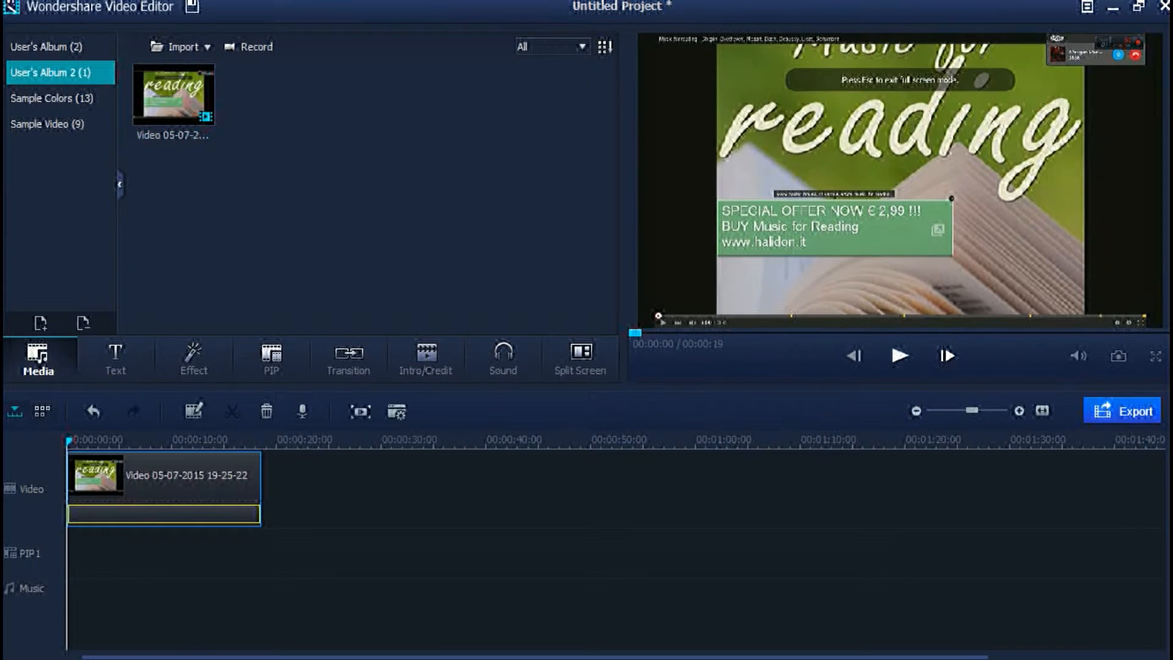
click(900, 355)
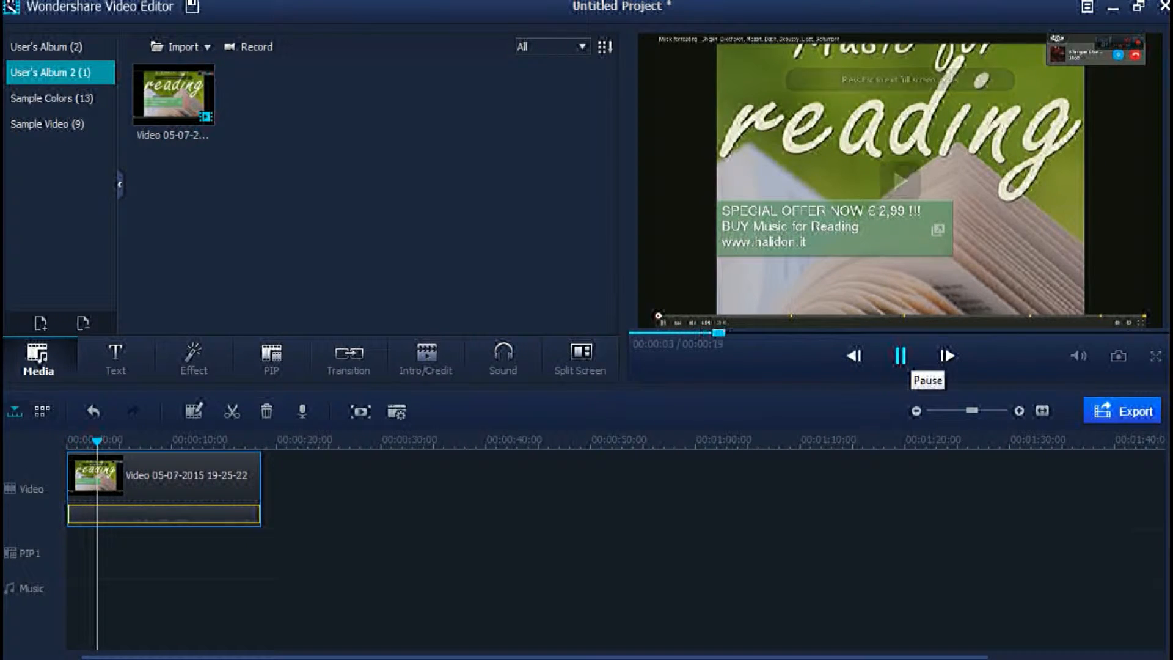
key(space)
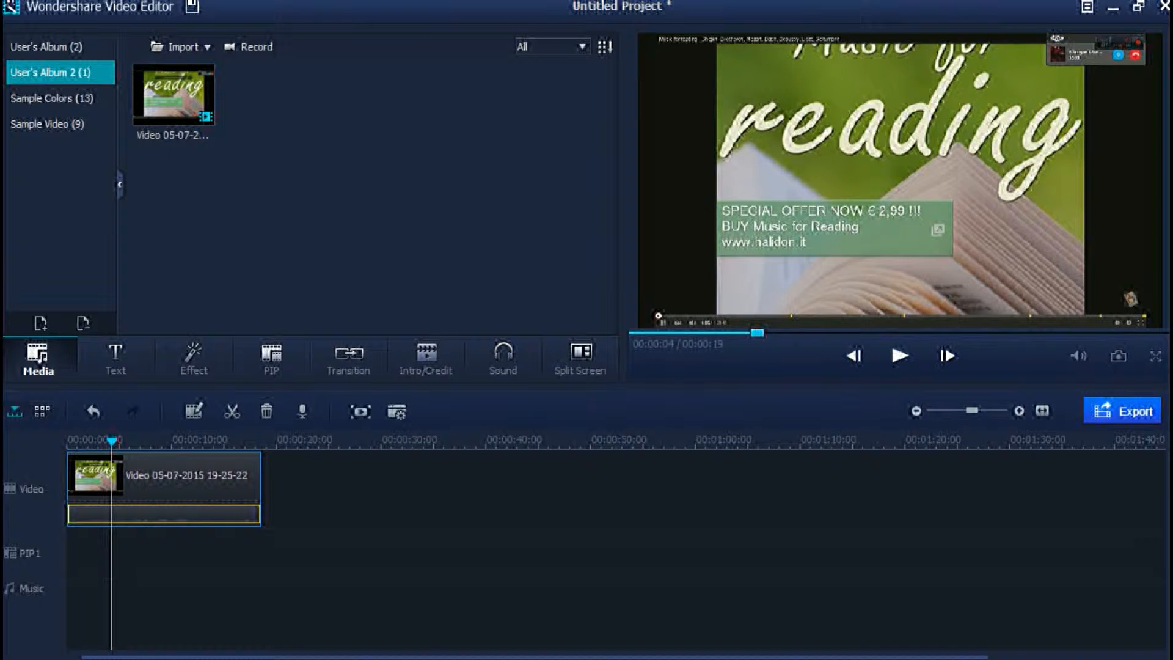
Open the timeline clip for editing, set its audio fade-out to the maximum with a lower volume, and switch to its video settings
right_click(193, 473)
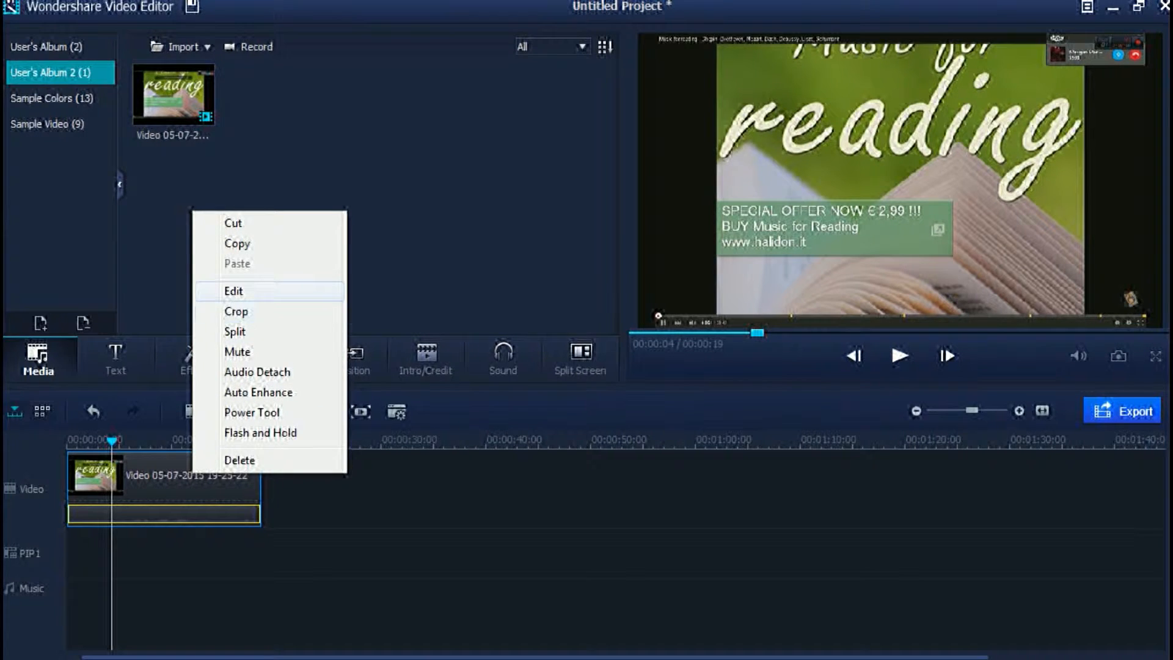
click(235, 291)
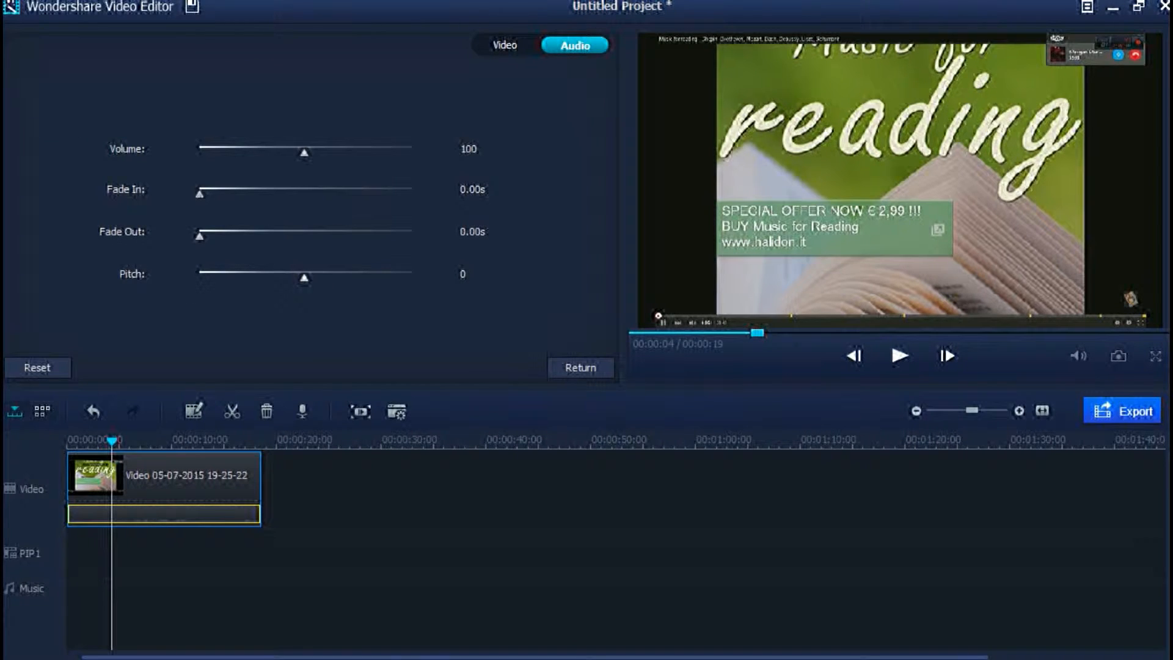
drag(304, 278, 305, 278)
drag(199, 236, 410, 236)
drag(410, 235, 410, 236)
drag(304, 152, 236, 152)
click(505, 45)
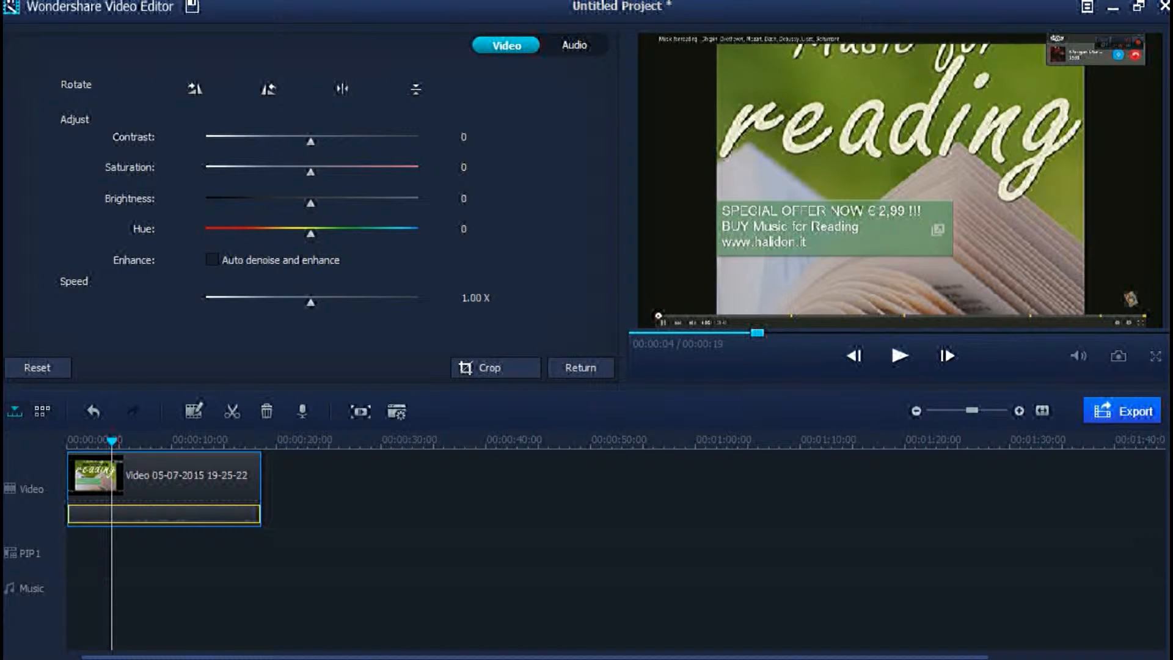
Try rotating the clip 90° both ways and flipping it horizontally and vertically, and bring it back to its original orientation
click(194, 88)
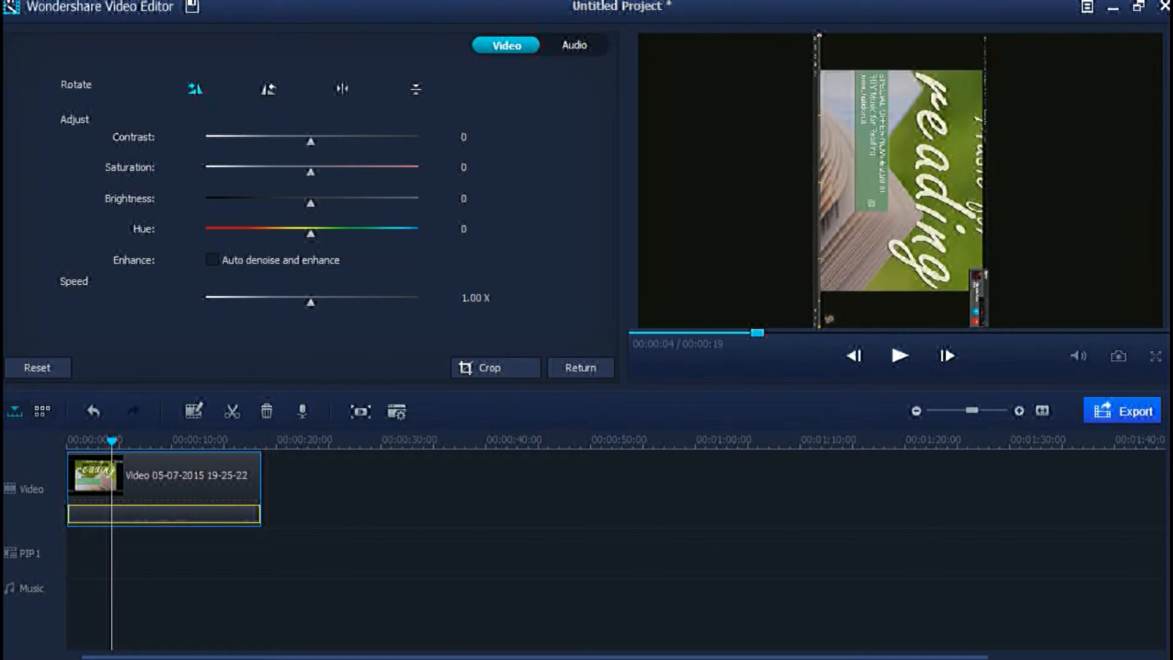
click(268, 89)
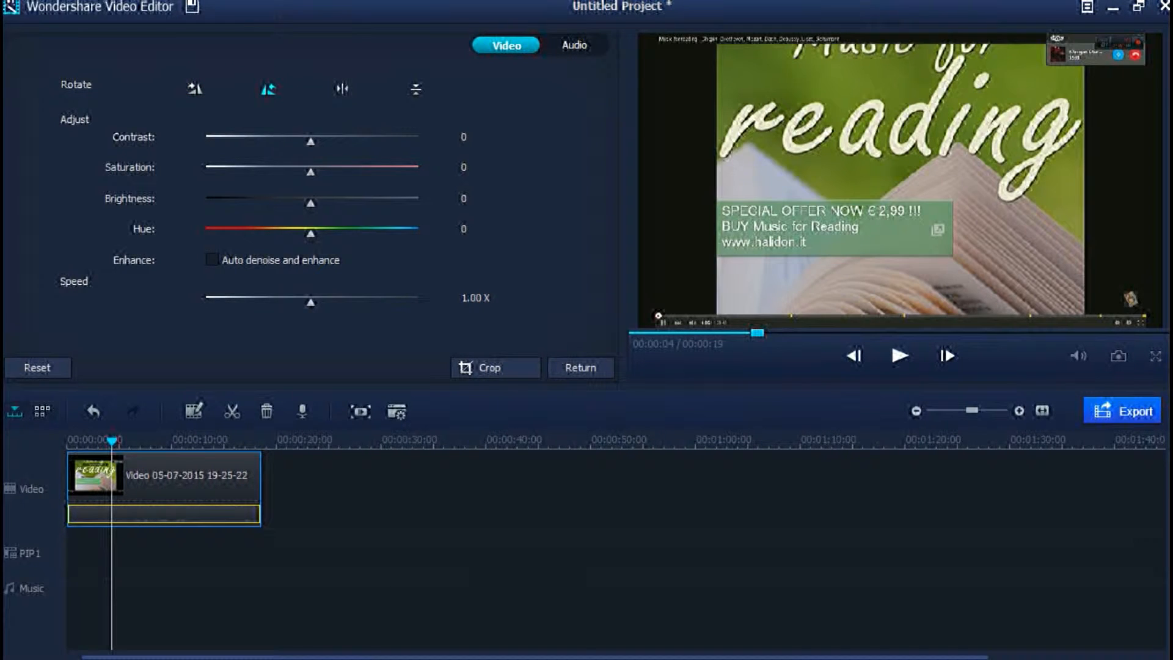
click(342, 88)
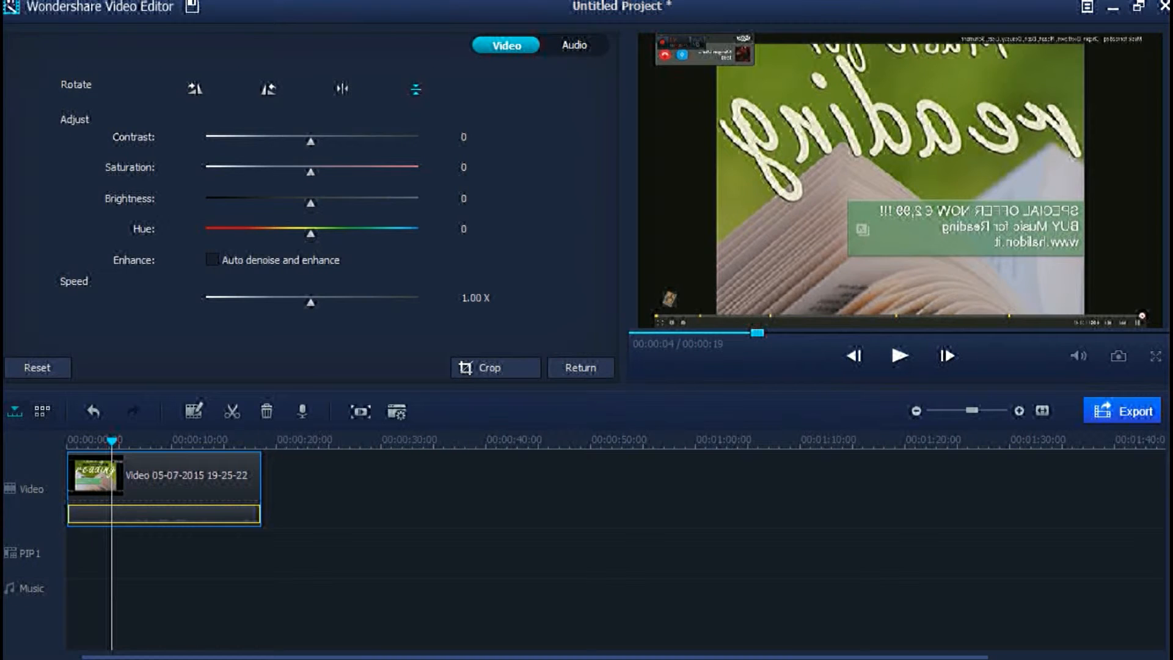
click(416, 90)
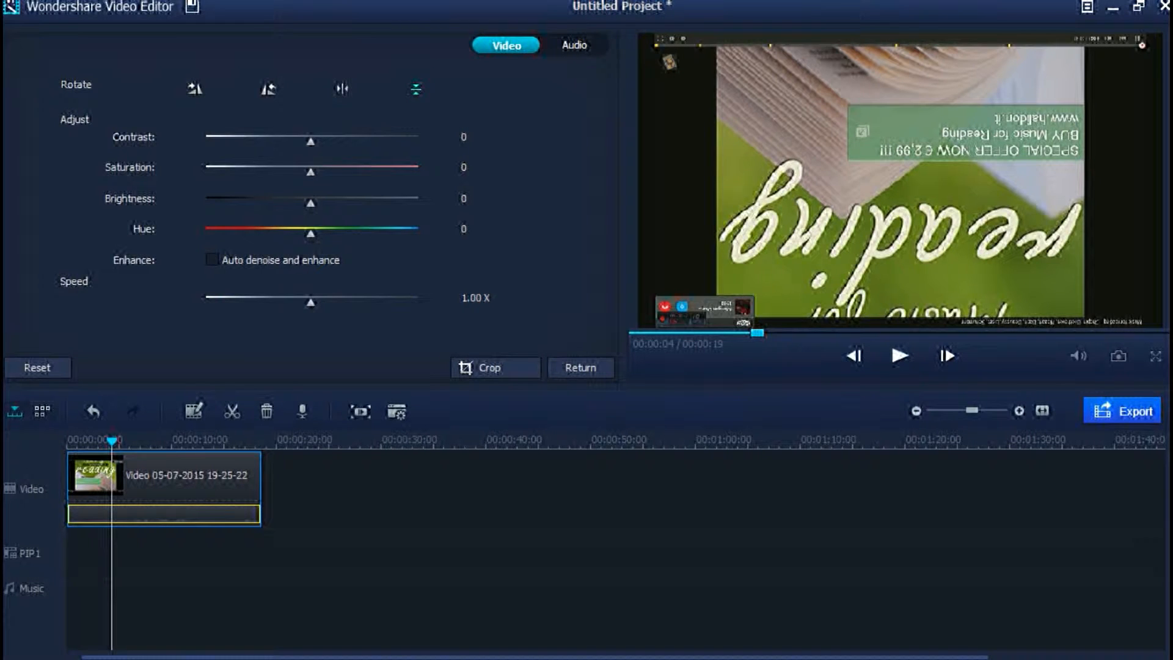
click(195, 89)
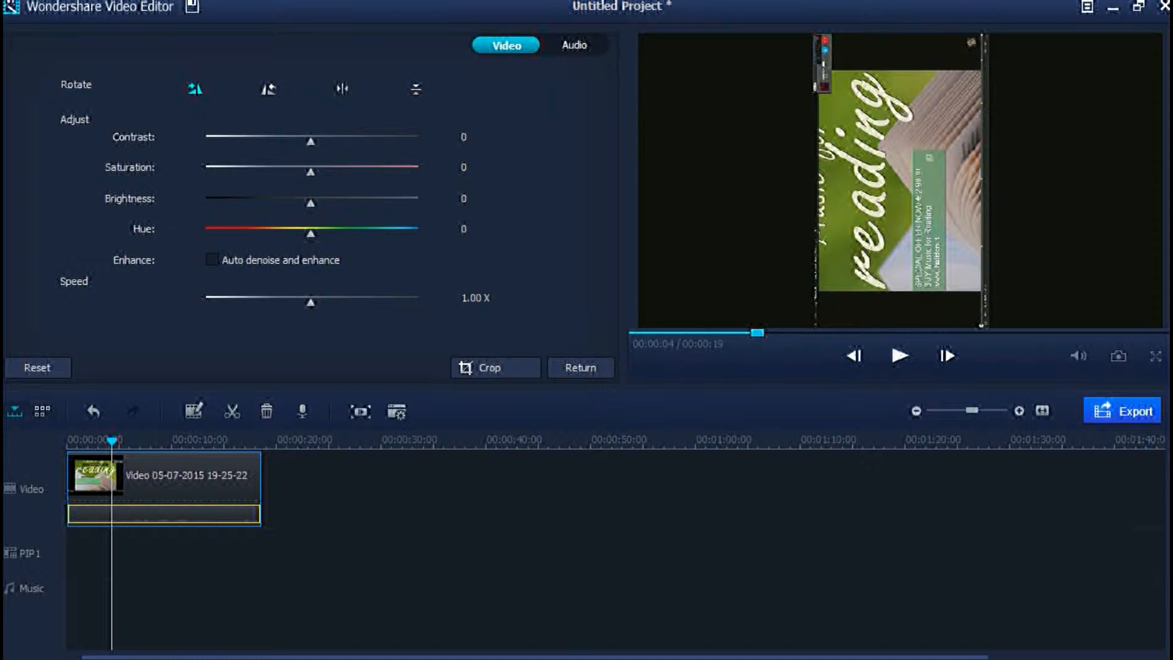
click(268, 90)
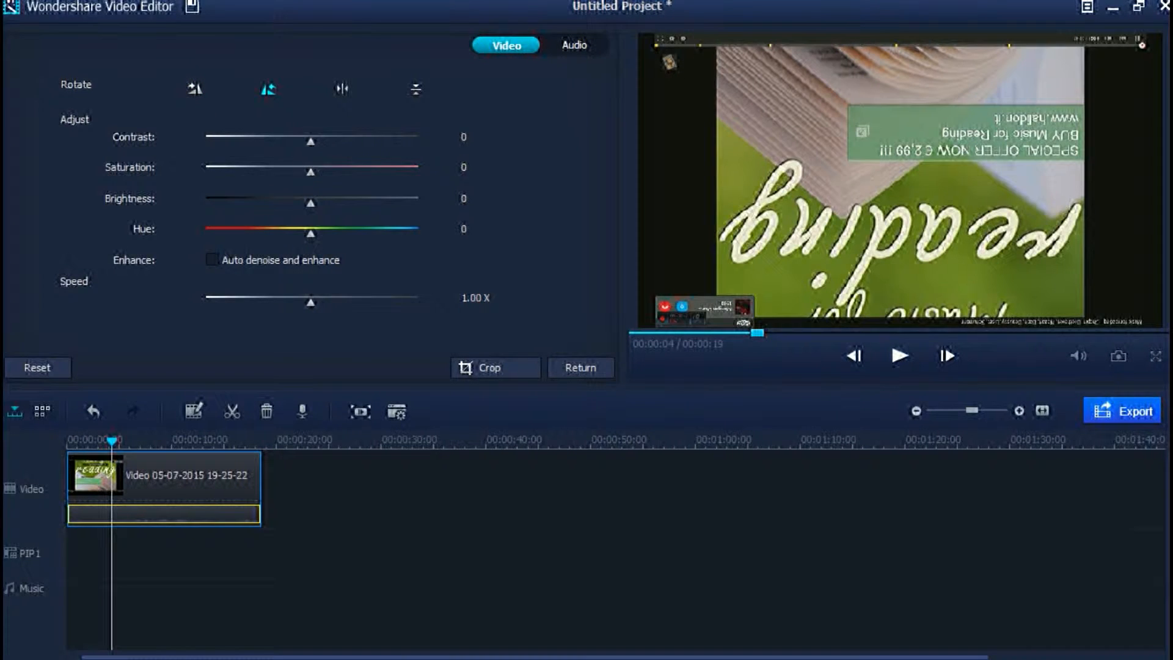
click(268, 89)
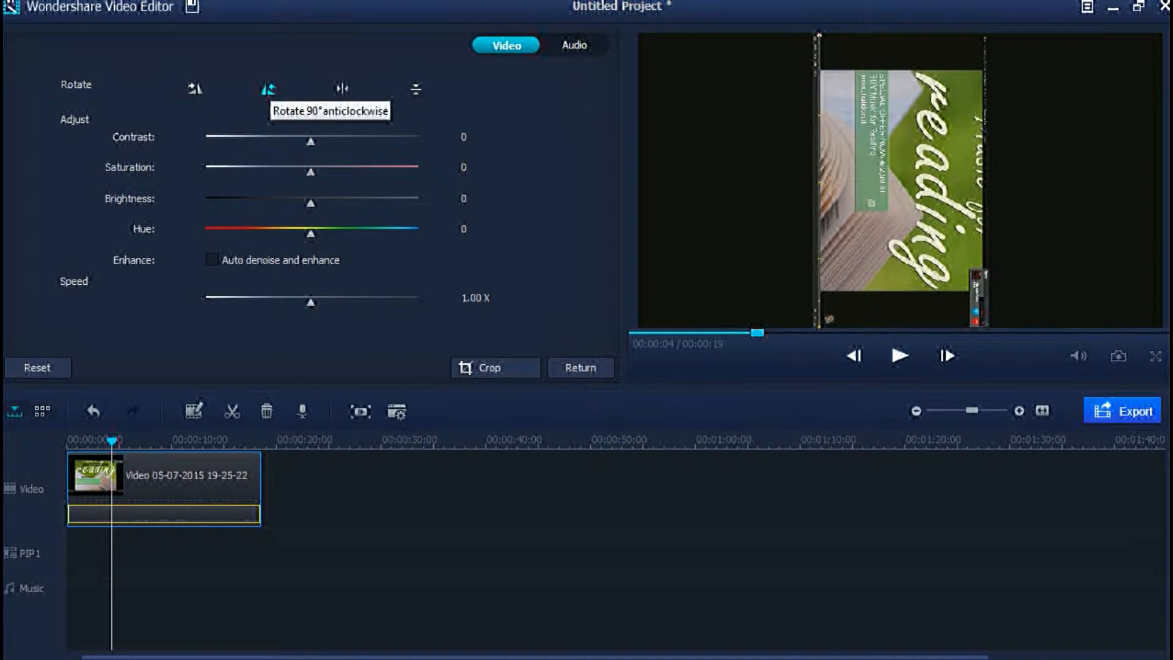
click(194, 88)
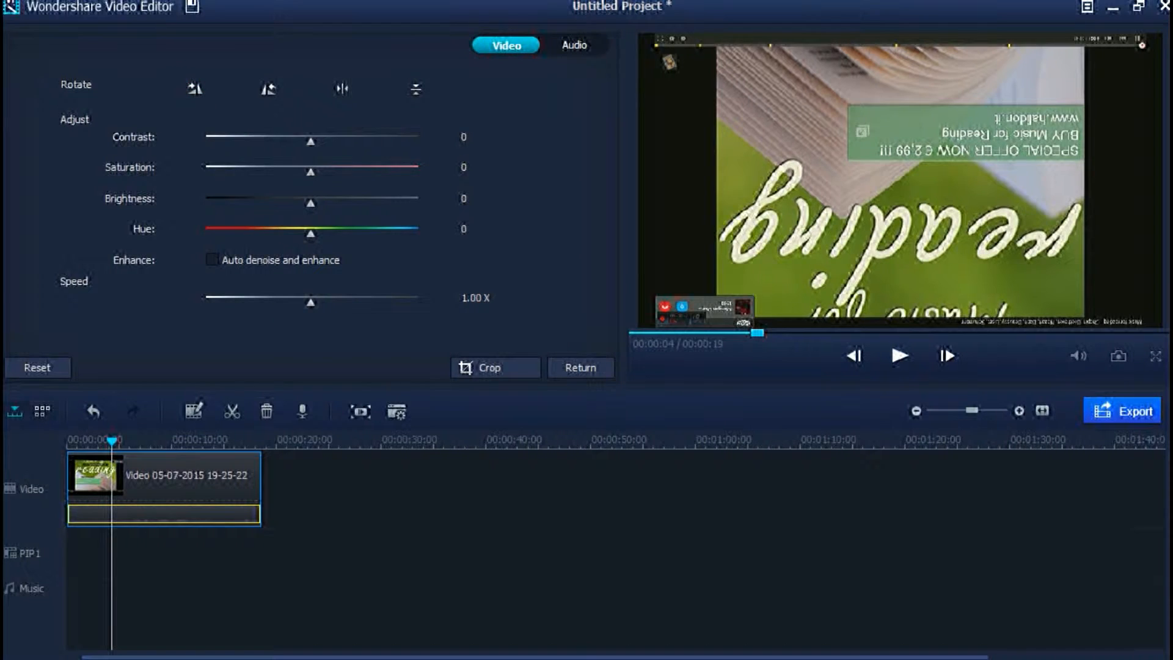
click(195, 89)
click(195, 89)
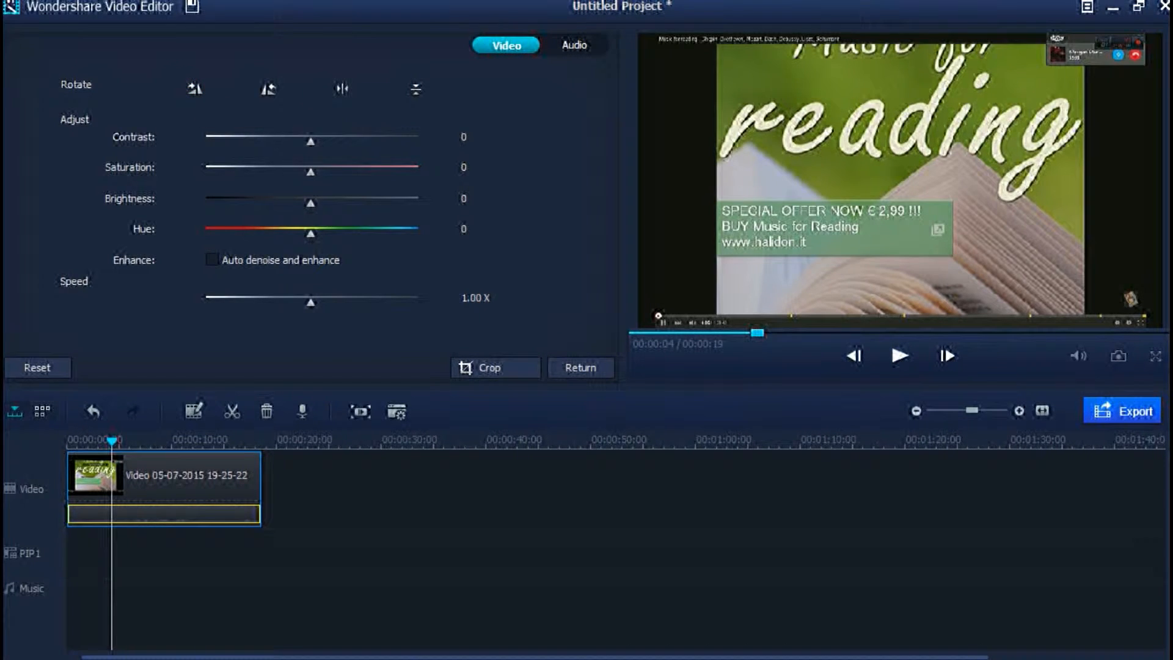
Adjust the clip's colours: set contrast to 100, saturation to 4, brightness to 5 and hue to -93
drag(310, 141, 416, 141)
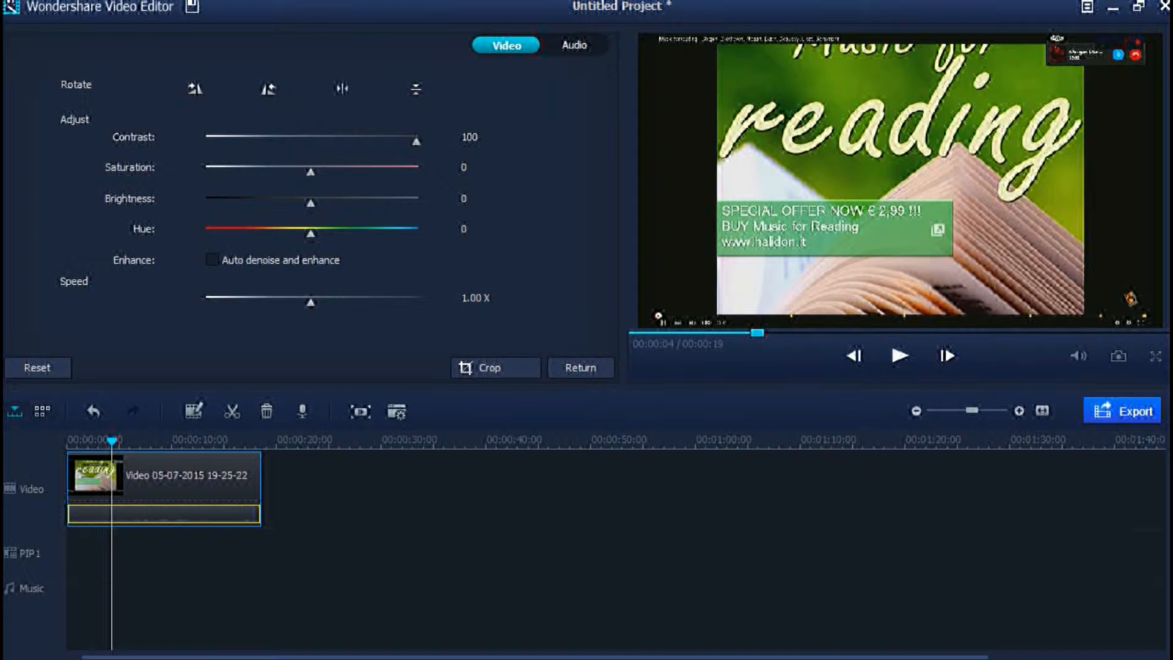
drag(311, 172, 206, 173)
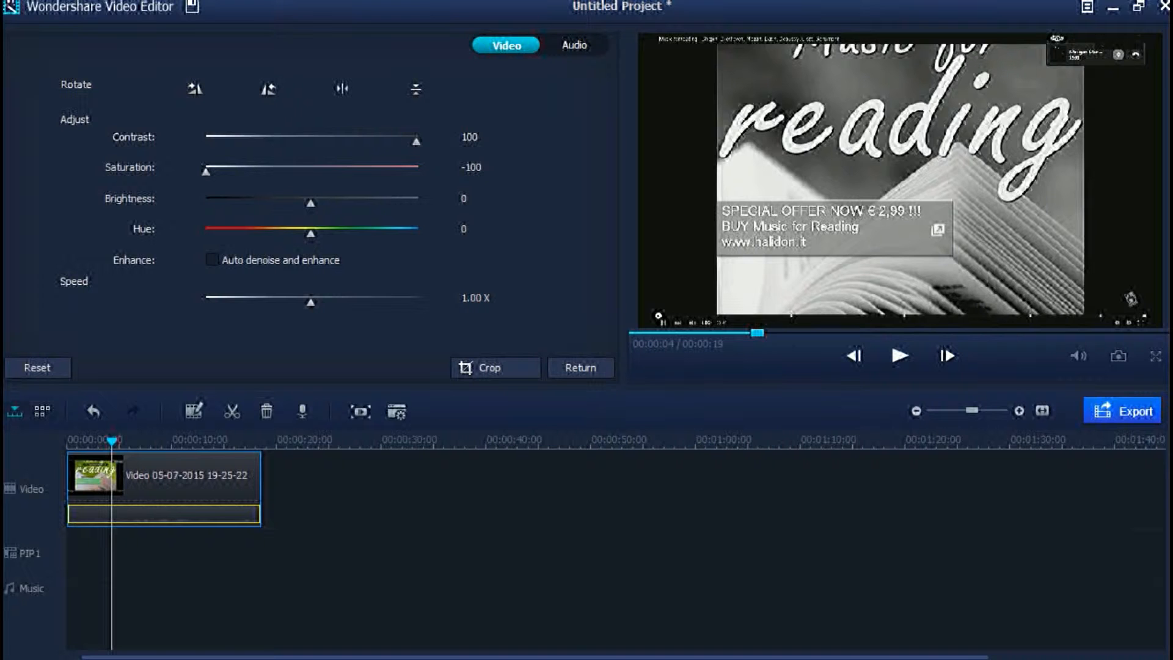
mouse_move(206, 173)
mouse_down()
mouse_move(416, 172)
mouse_move(205, 172)
mouse_up()
drag(206, 172, 315, 172)
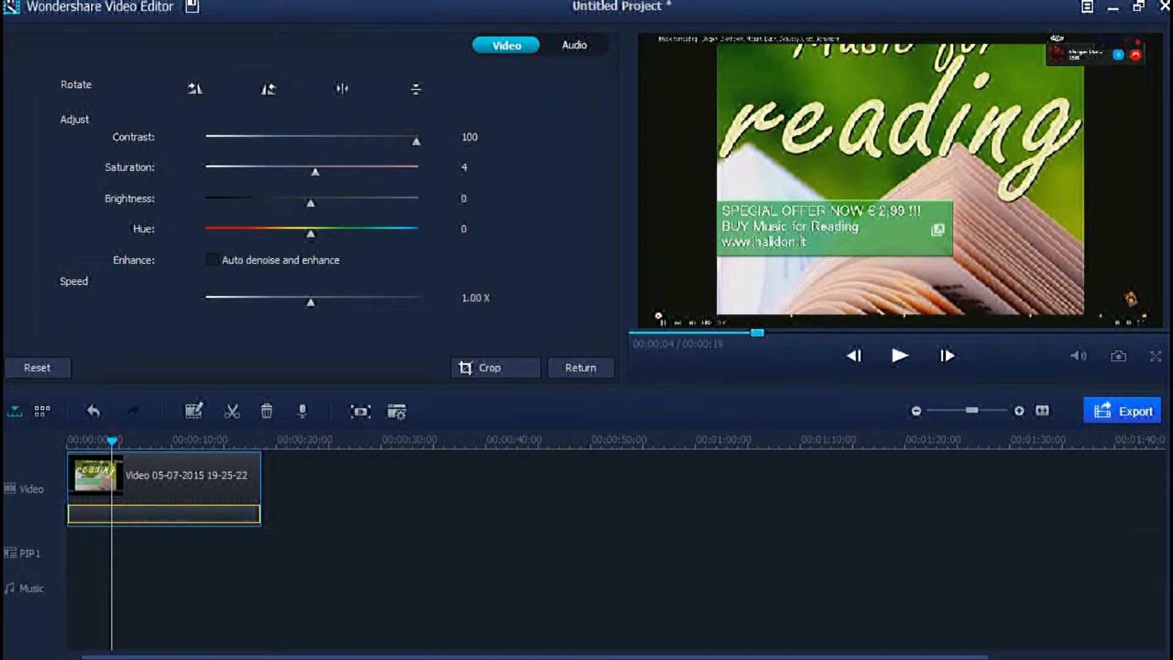
mouse_move(311, 203)
mouse_down()
mouse_move(416, 203)
mouse_move(224, 202)
mouse_move(316, 203)
mouse_up()
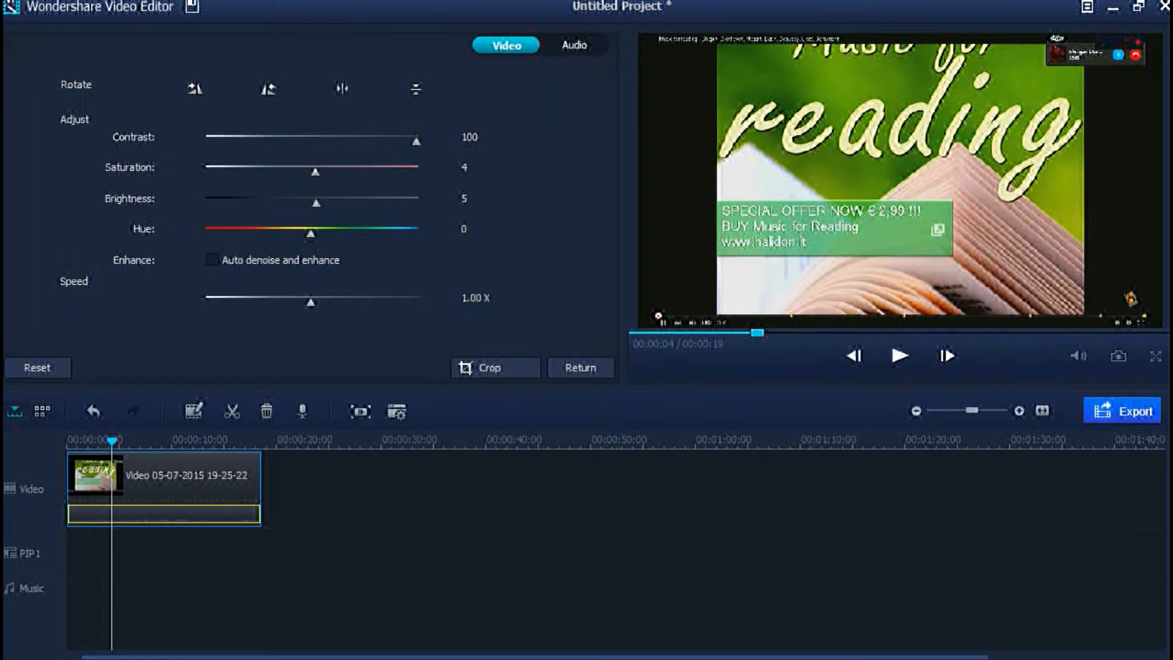
drag(310, 234, 214, 233)
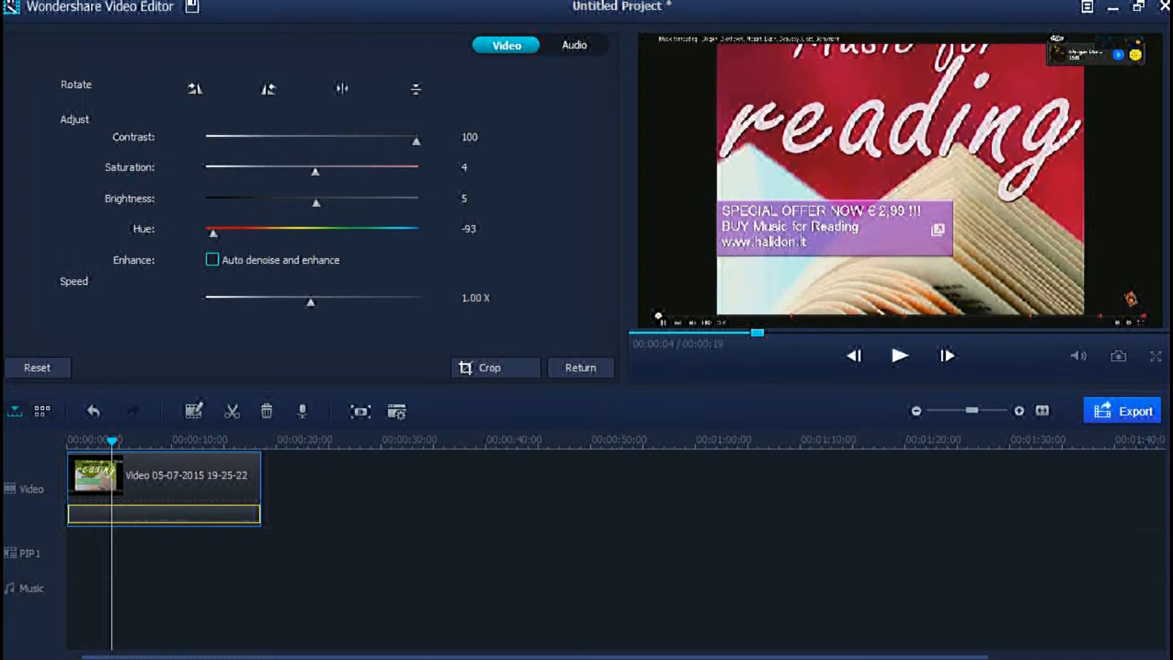
Try auto denoise and enhance on the clip by switching it on and off repeatedly, leaving it turned off
click(212, 260)
click(212, 260)
click(212, 259)
click(212, 260)
click(212, 260)
click(212, 259)
click(212, 260)
click(212, 260)
click(212, 260)
click(212, 259)
click(212, 259)
click(212, 260)
click(212, 260)
click(212, 260)
click(212, 260)
click(212, 259)
click(212, 259)
click(212, 260)
click(212, 260)
click(212, 260)
click(212, 260)
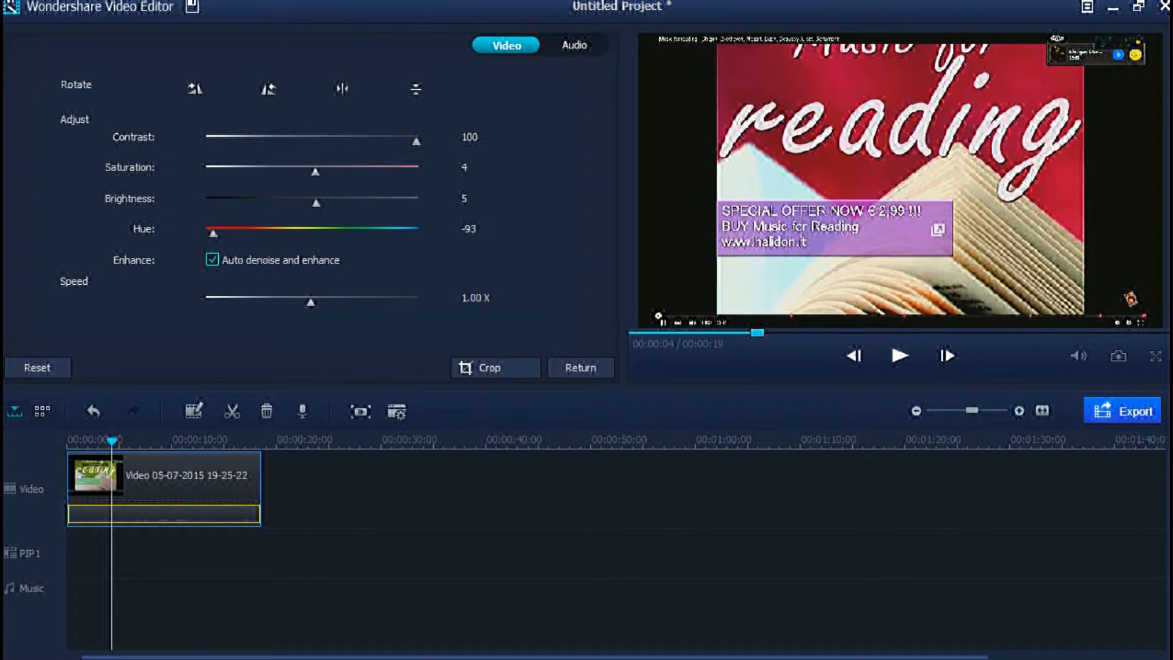
click(212, 259)
click(212, 260)
click(212, 260)
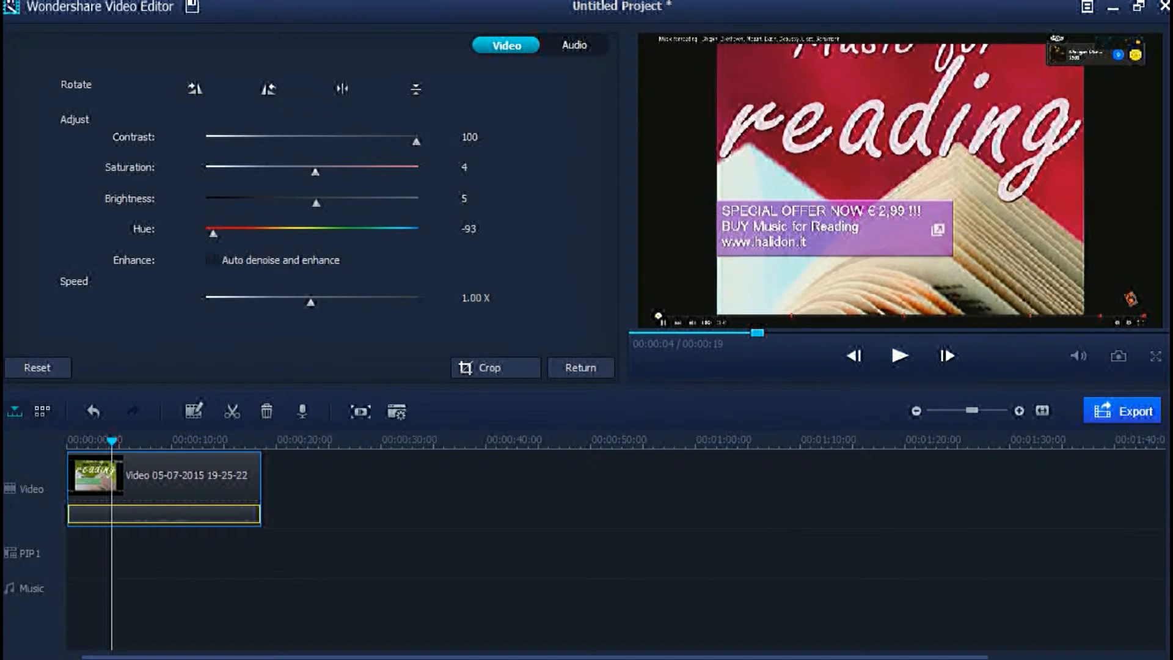
Set the clip's speed to 5.00 X and preview the result
drag(311, 302, 417, 302)
click(900, 355)
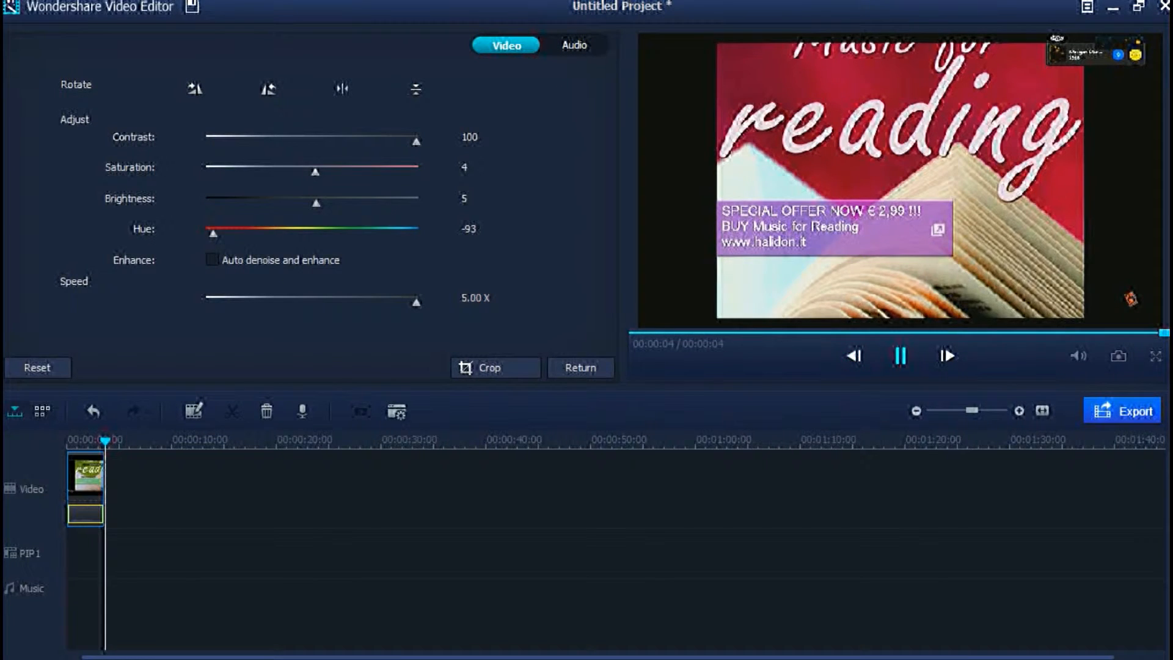
click(900, 356)
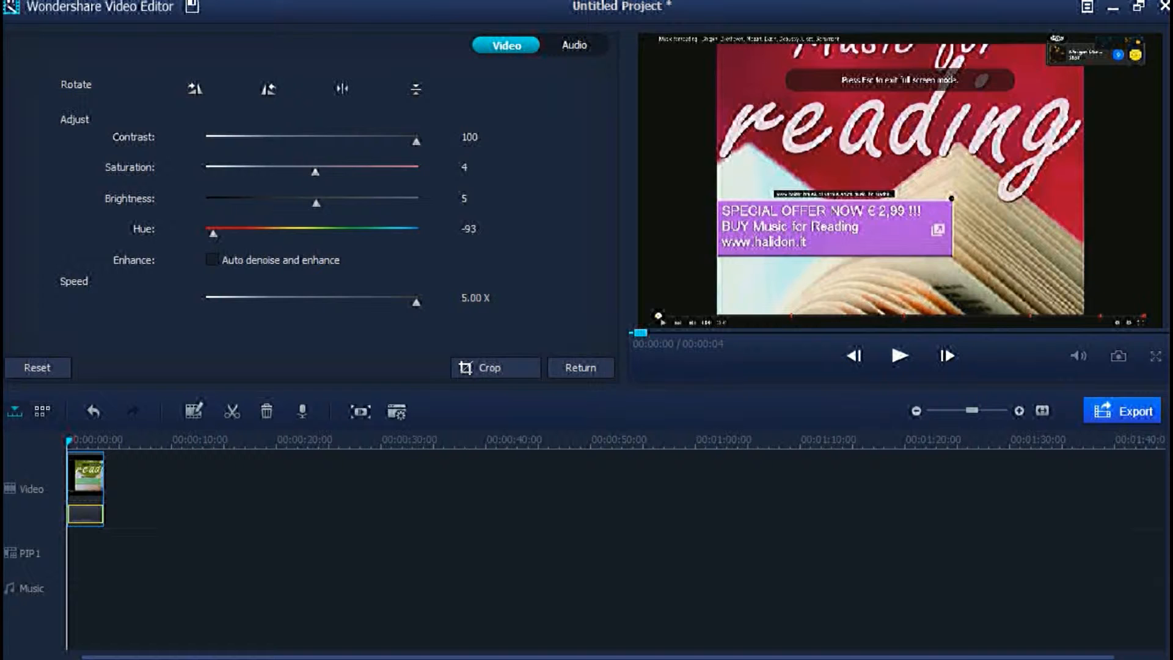
View the clip's crop options, close them, and return to the media library
click(482, 368)
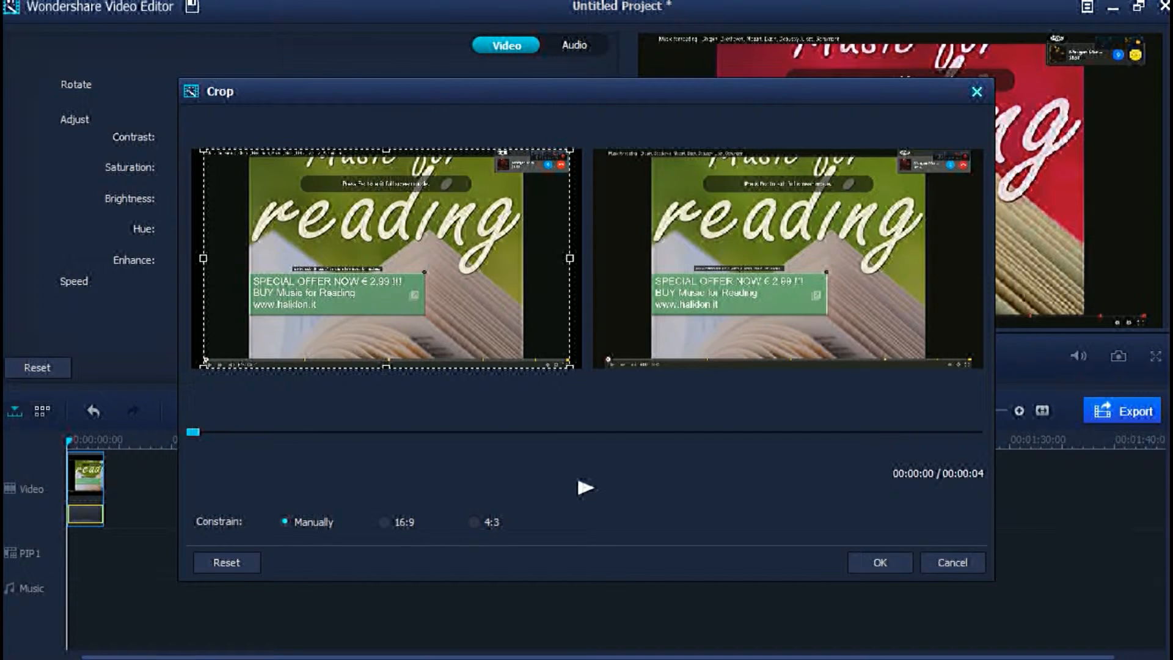
click(977, 92)
click(581, 367)
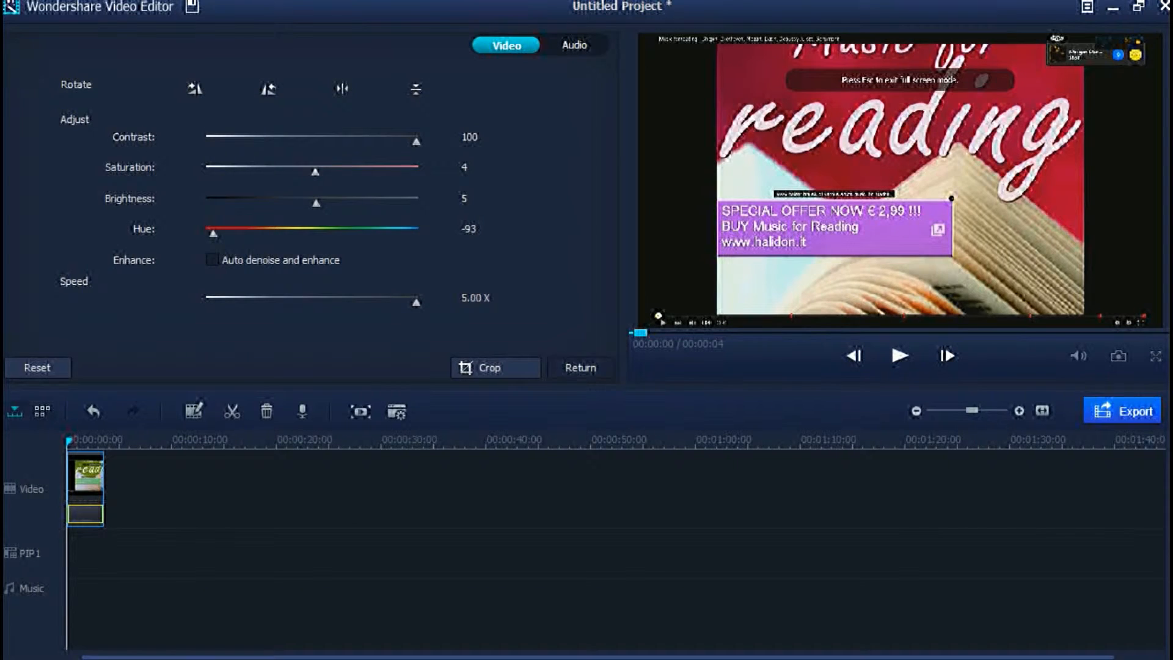
Try cropping the timeline clip manually and with the 16:9 constraint, and close the crop window without applying
right_click(87, 485)
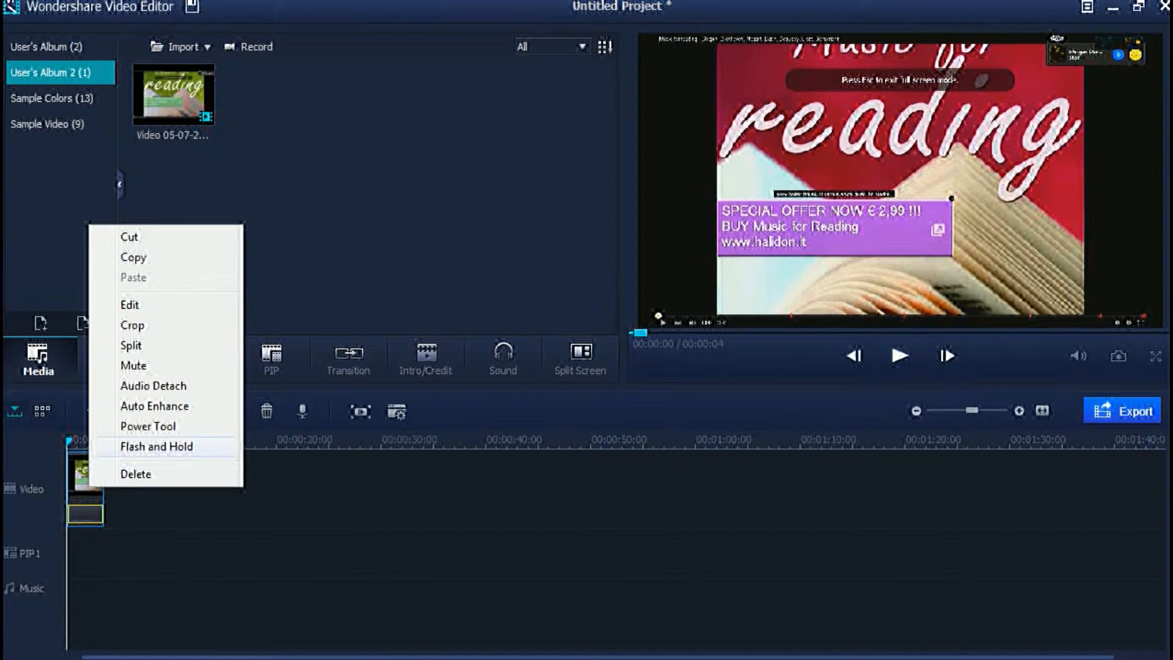
click(132, 325)
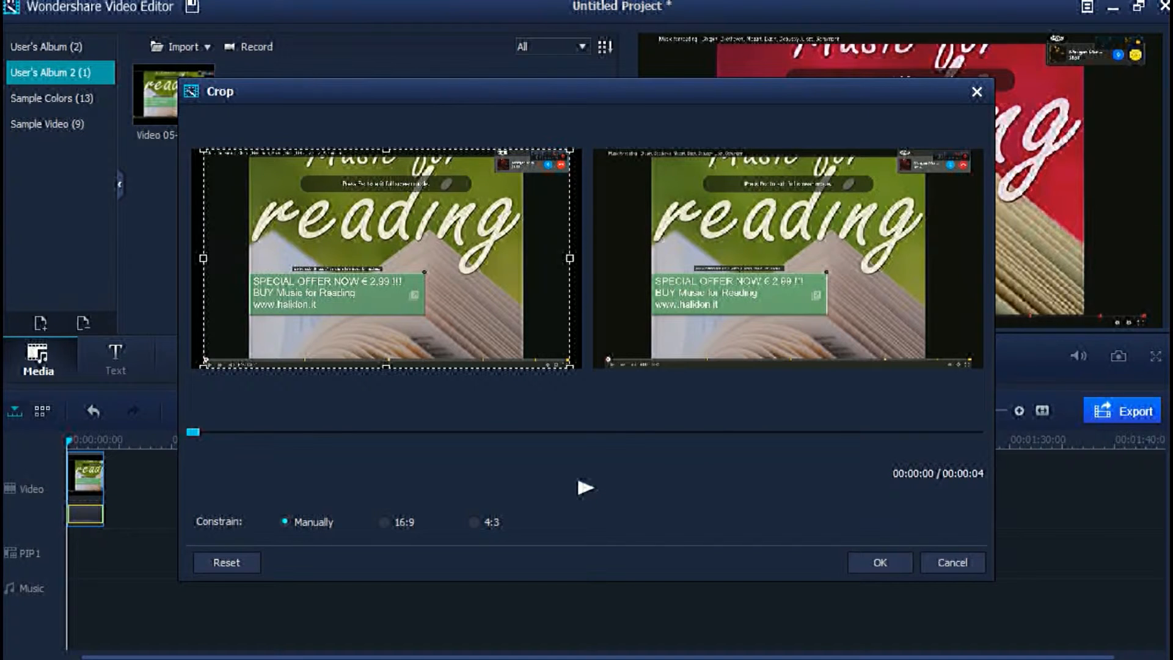
drag(570, 366, 462, 282)
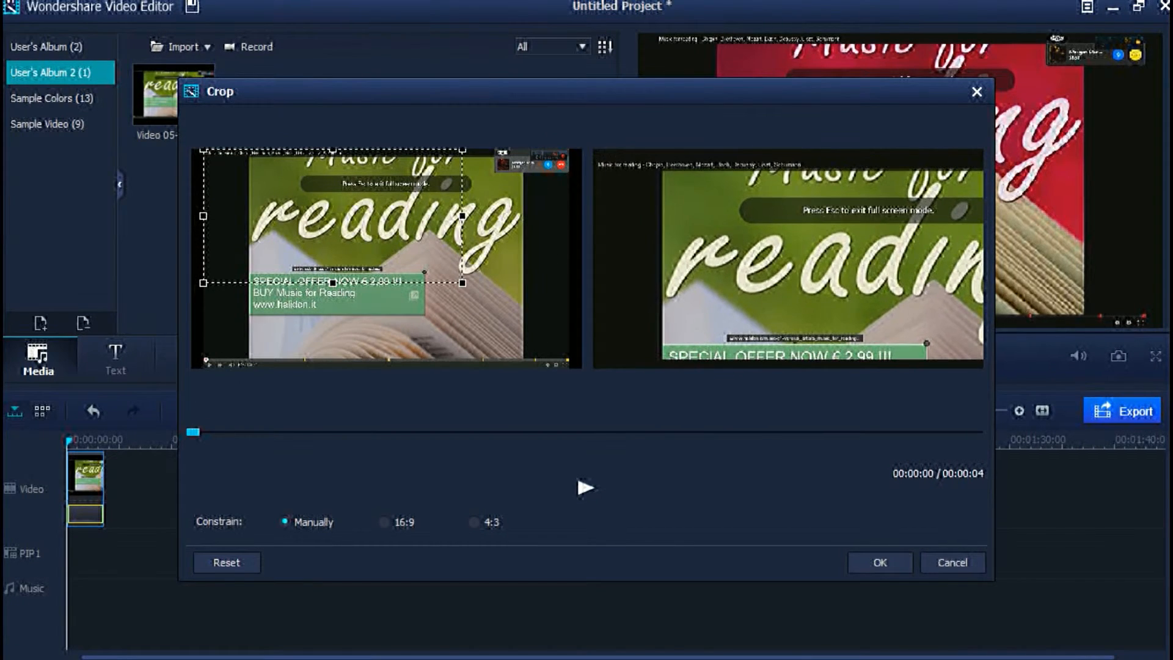
drag(203, 215, 349, 216)
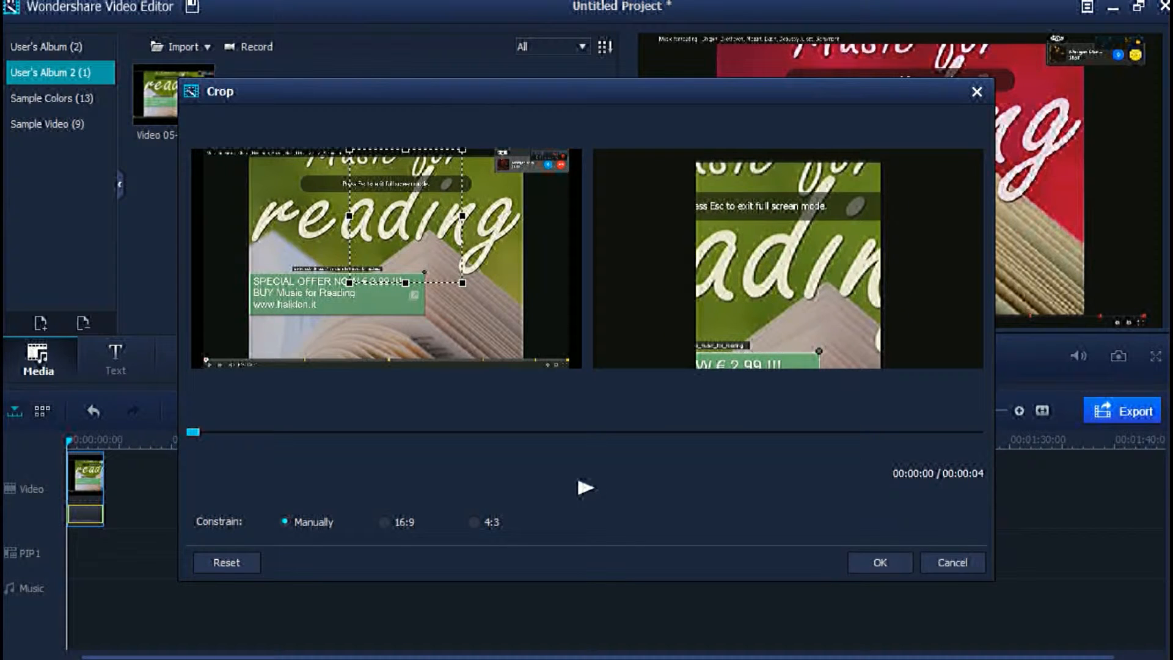
click(384, 521)
click(384, 521)
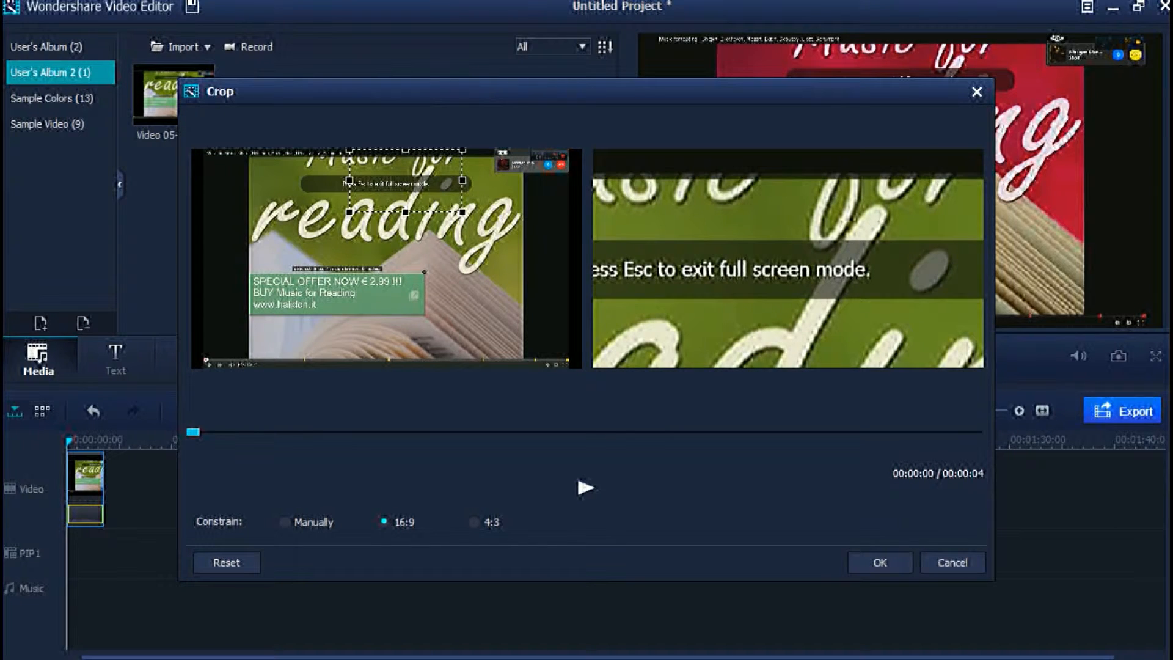
drag(463, 212, 565, 270)
drag(349, 270, 261, 319)
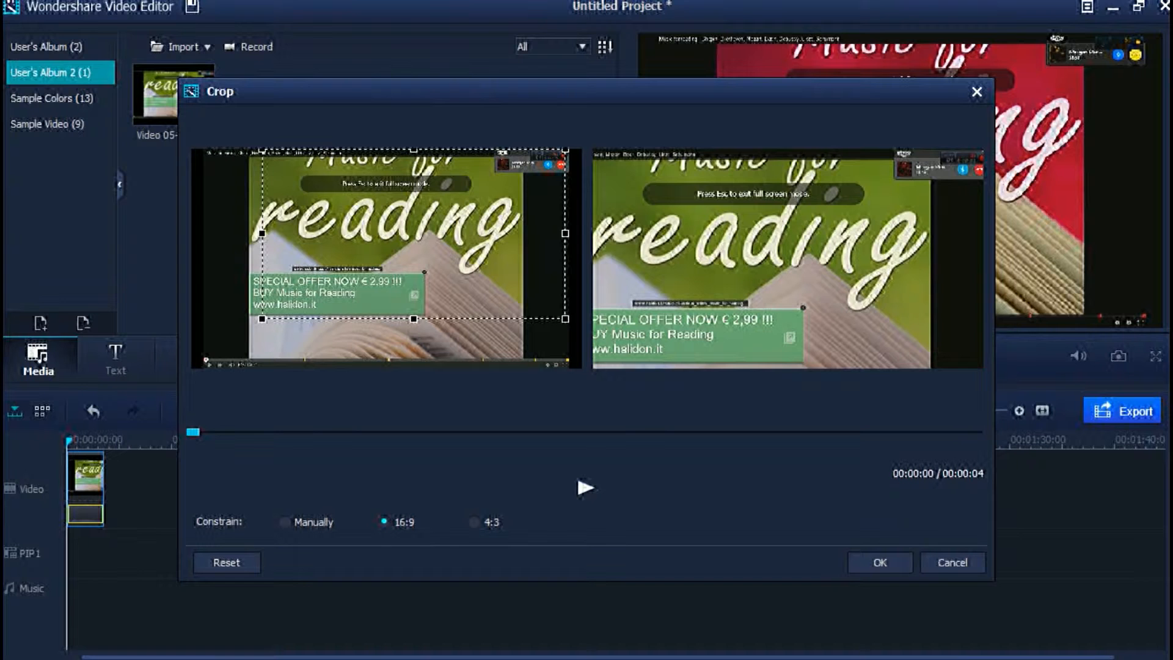
click(976, 92)
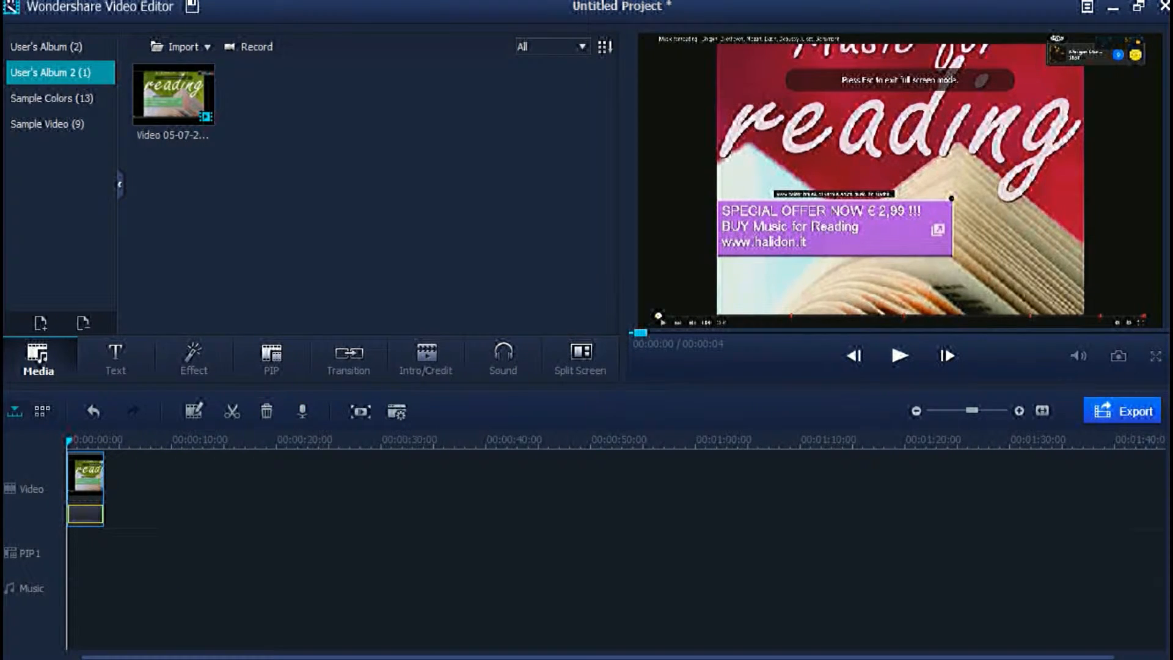
Split the timeline clip into two pieces just before the 2-second mark
right_click(84, 498)
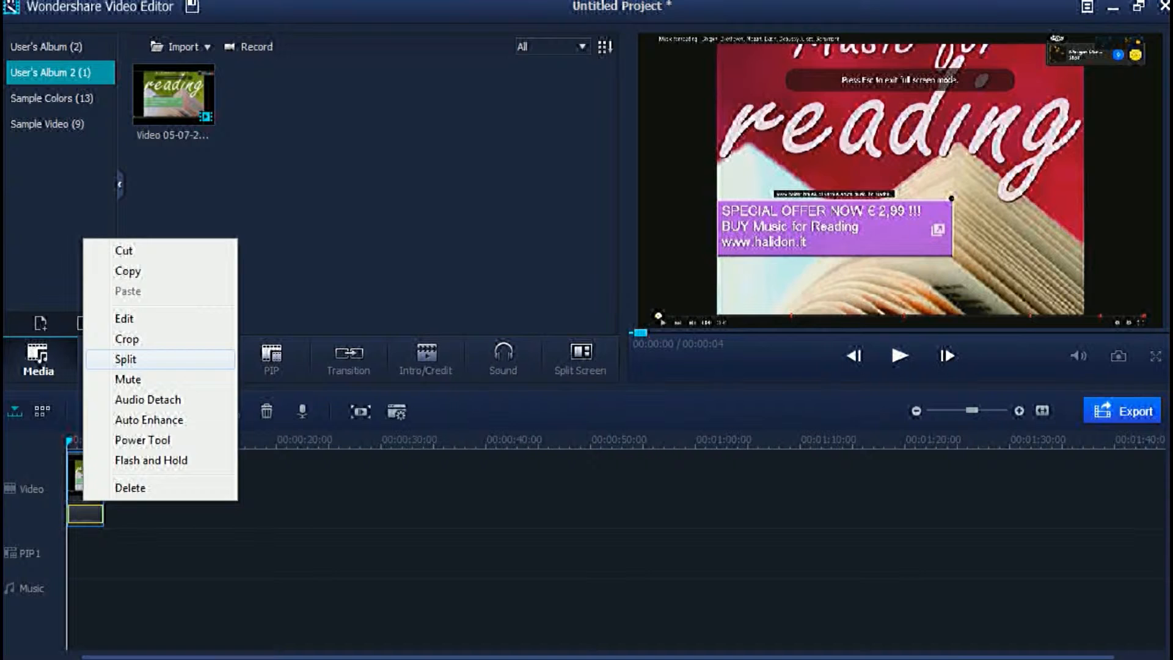
click(126, 360)
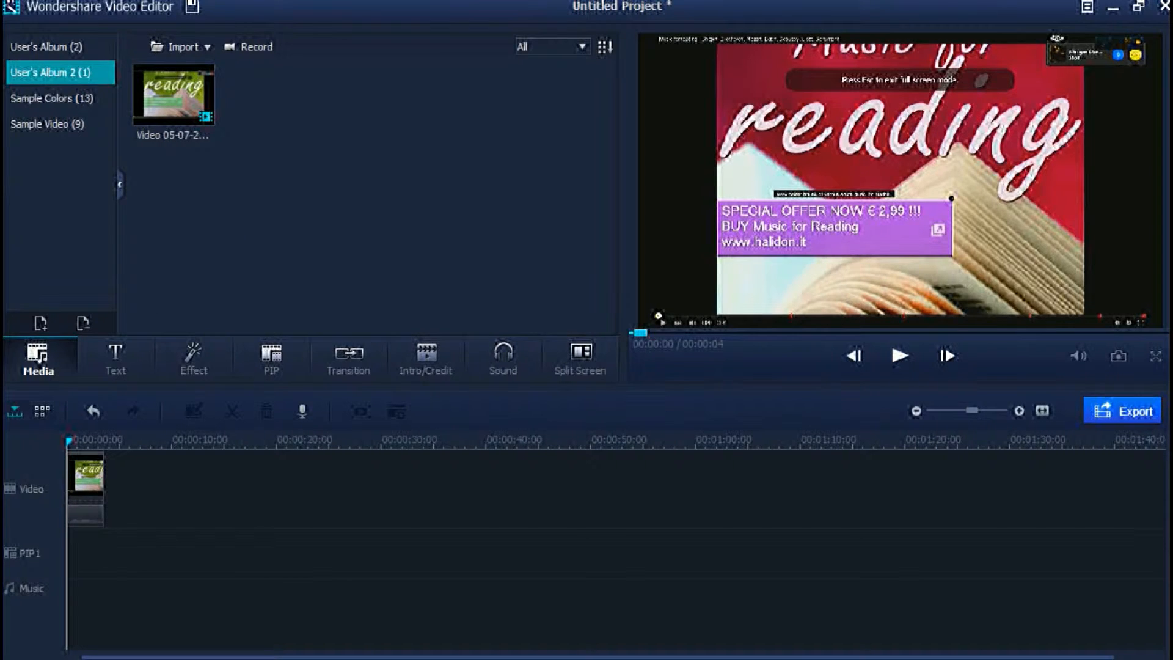
drag(972, 410, 986, 410)
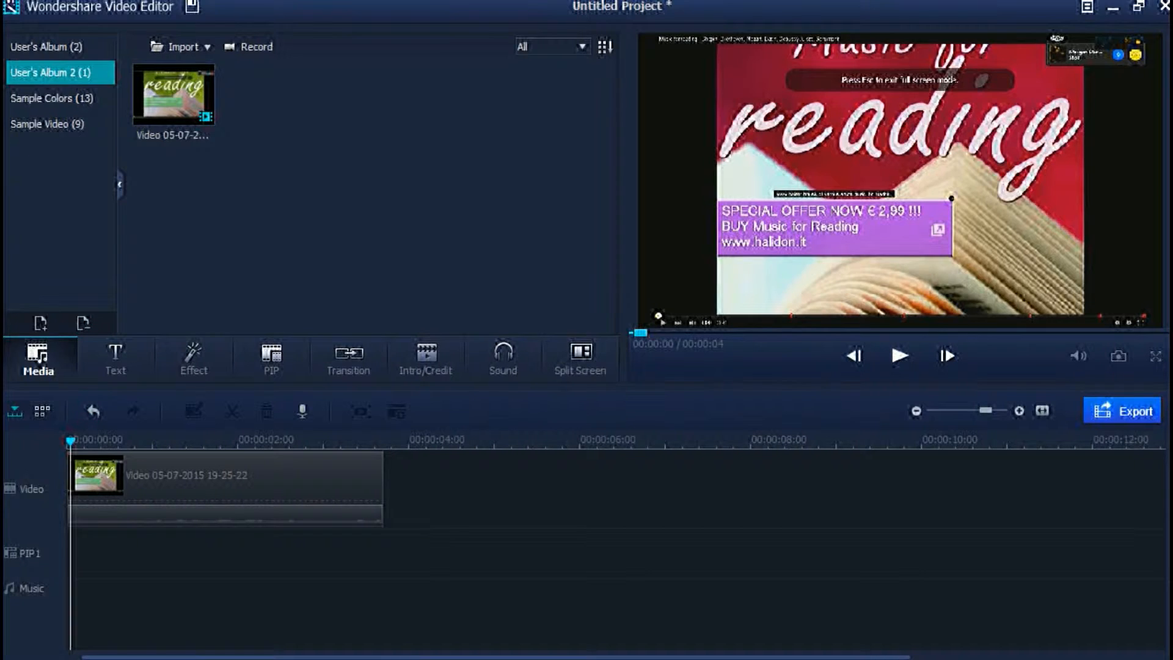
drag(71, 440, 218, 440)
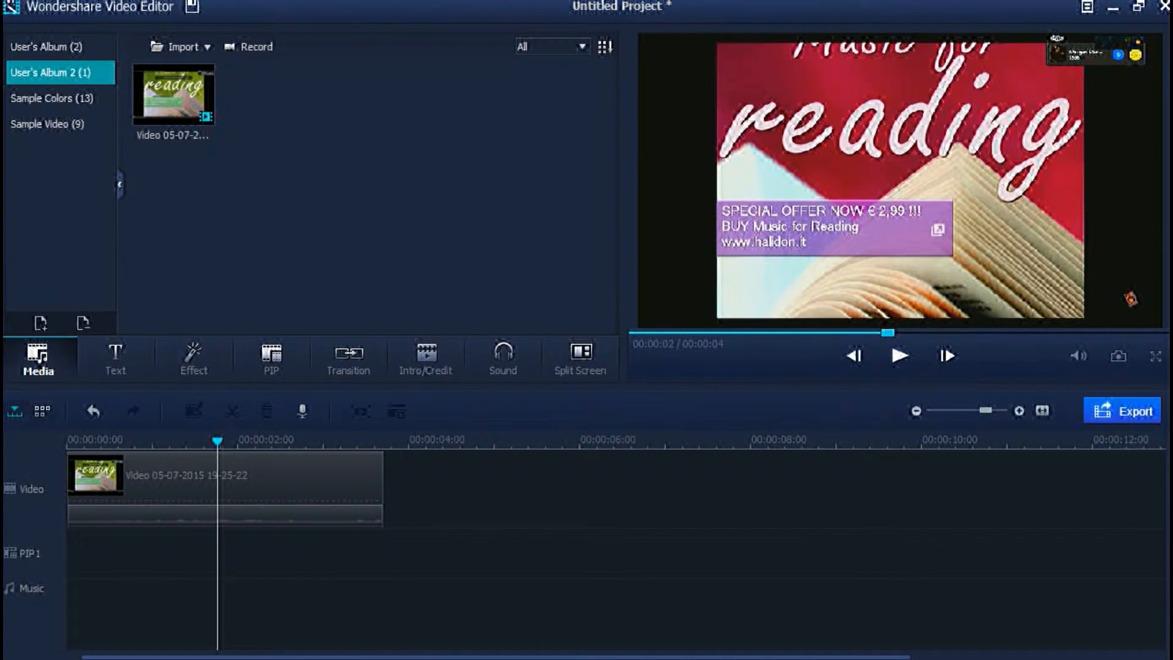
right_click(237, 487)
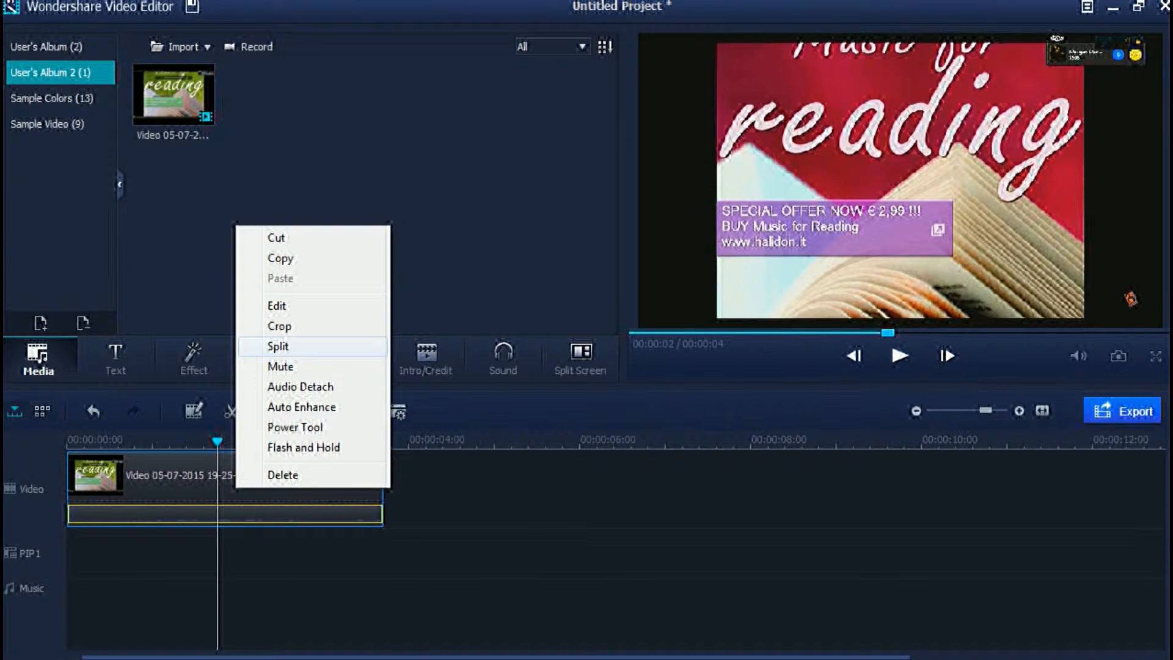
click(279, 346)
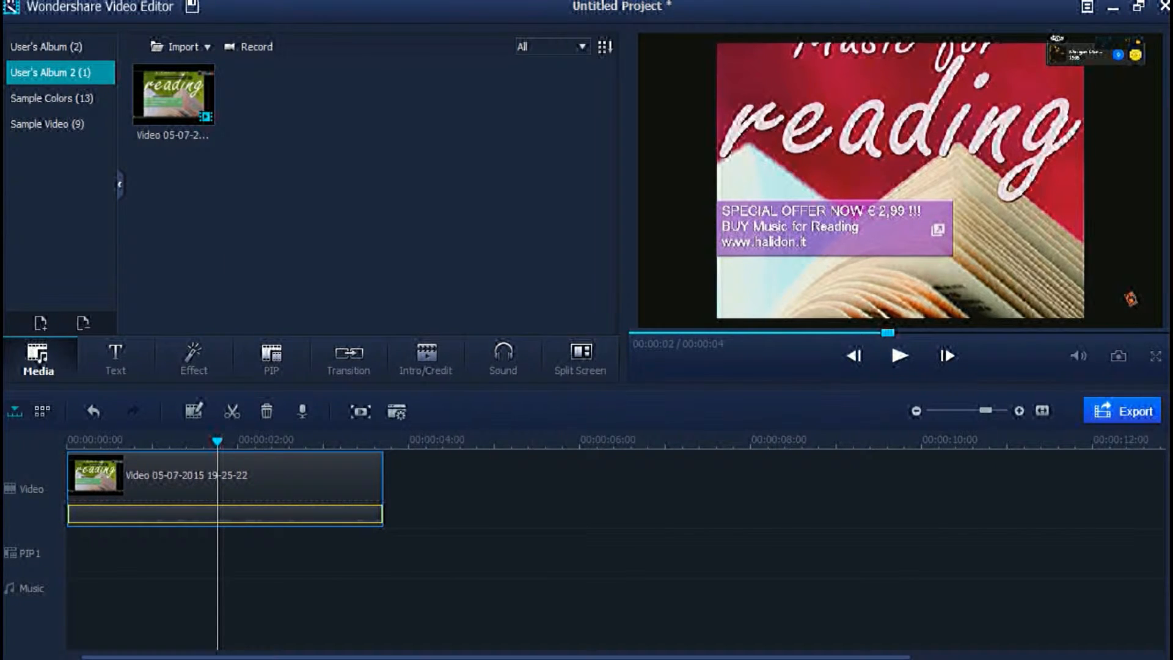
right_click(228, 469)
click(272, 347)
right_click(254, 464)
click(281, 319)
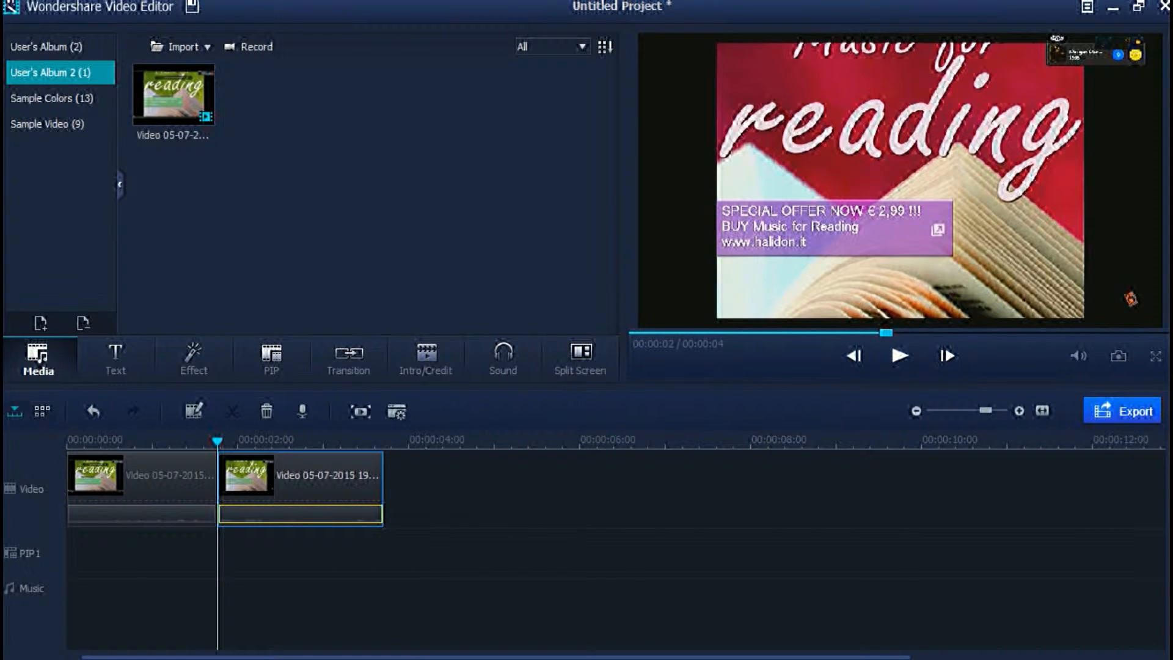
Split the second piece again a short distance after the first cut, past the 2-second mark
drag(218, 442, 269, 441)
right_click(260, 485)
click(293, 343)
Delete the short middle piece between the two cuts from the Video track
click(218, 441)
right_click(246, 492)
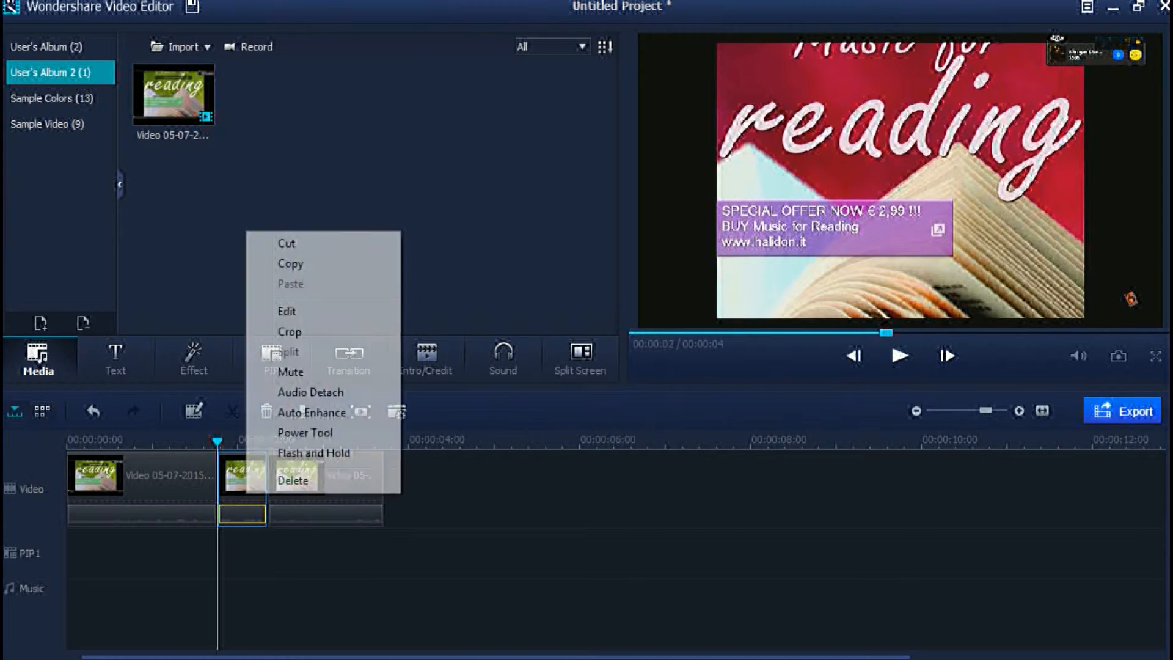
click(249, 550)
right_click(248, 488)
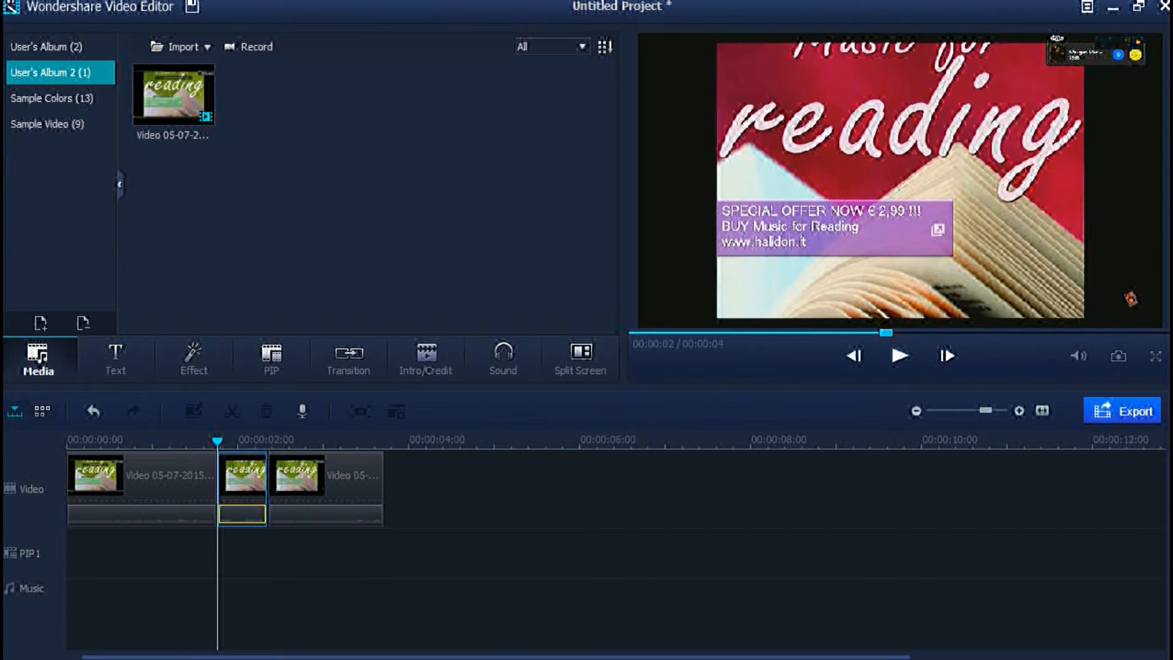
click(294, 475)
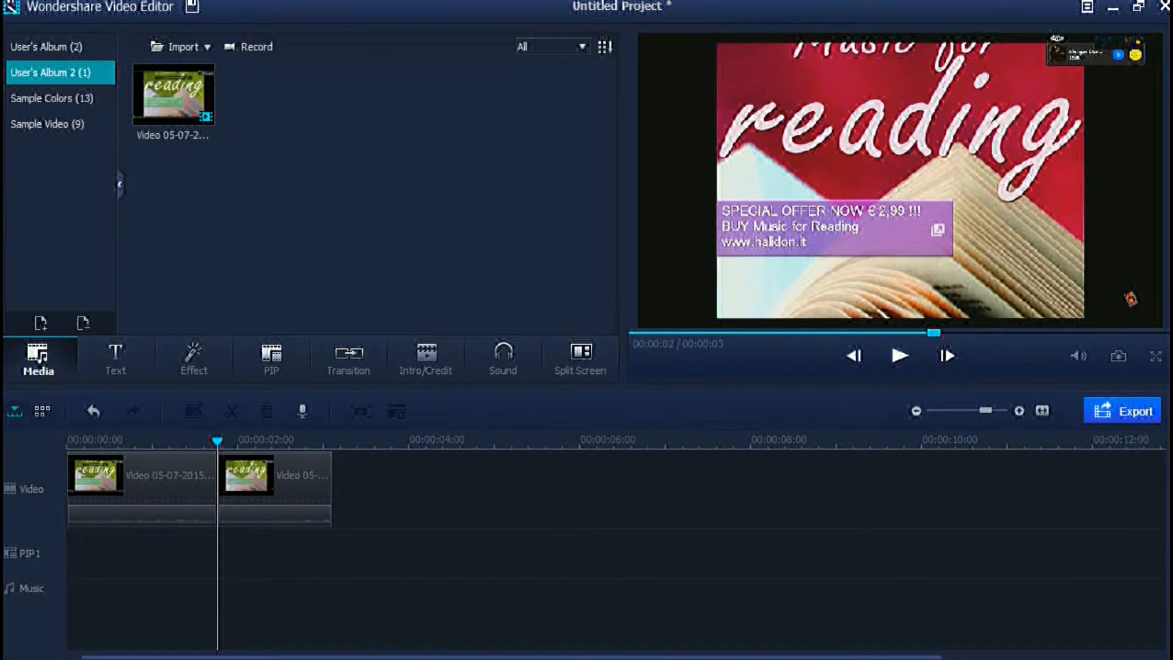
Delete the second remaining piece so that only the first piece stays on the Video track
right_click(269, 468)
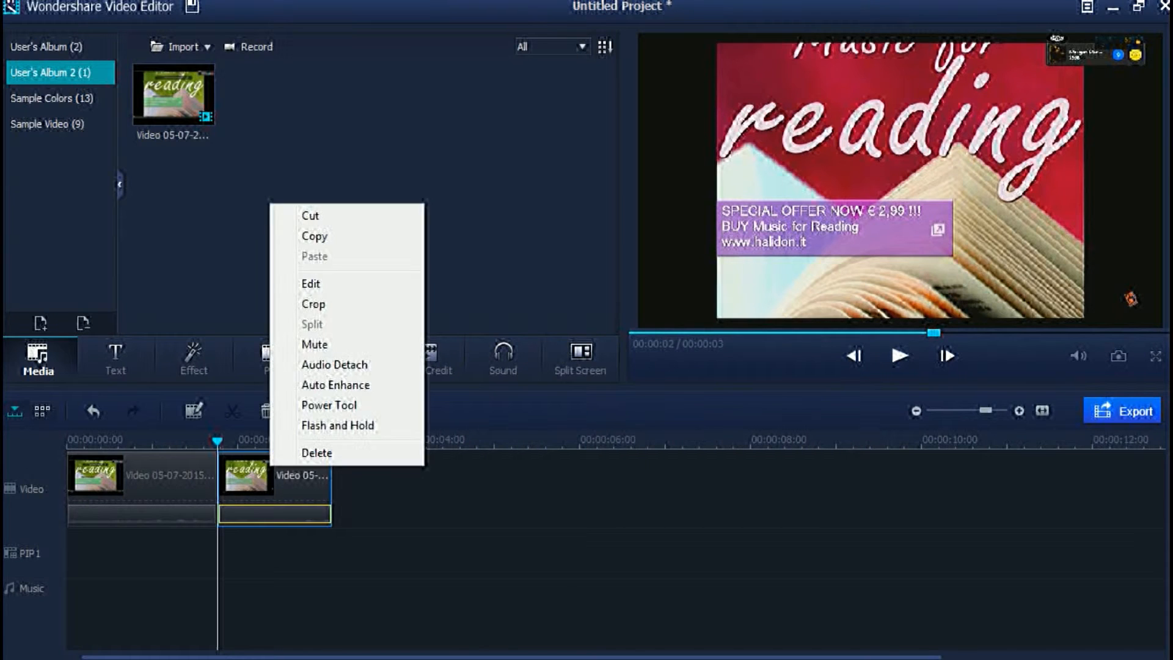
click(293, 452)
right_click(146, 463)
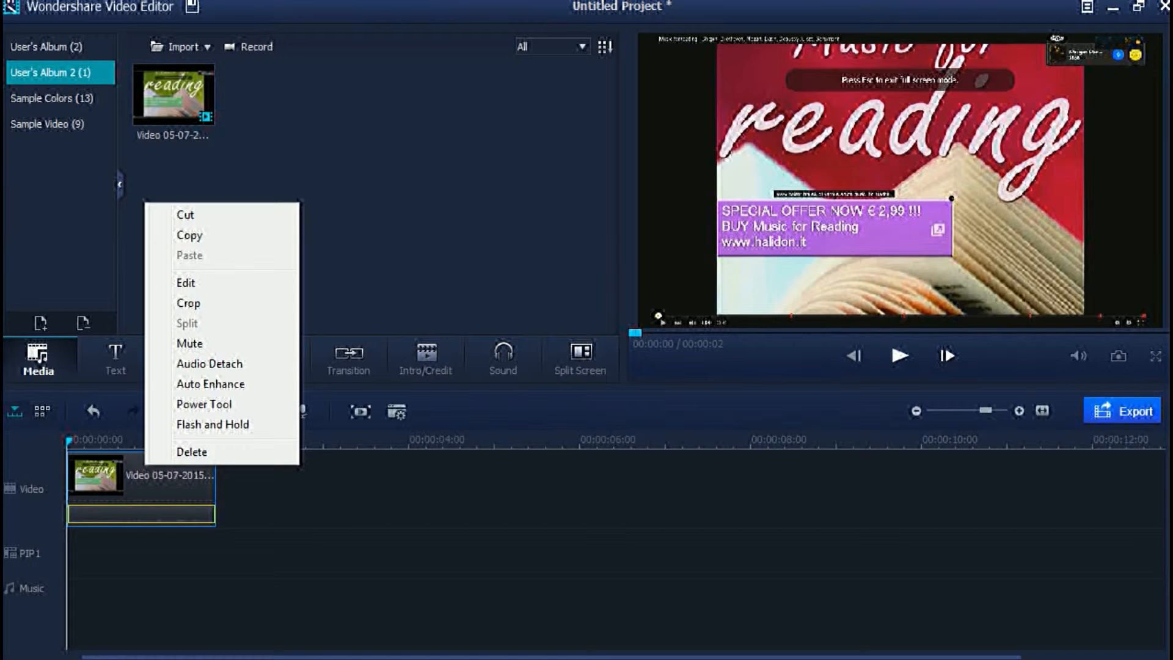
click(373, 516)
Split the remaining clip at two nearby points around the 1-second mark to isolate a very short middle piece
drag(69, 441, 132, 441)
right_click(176, 475)
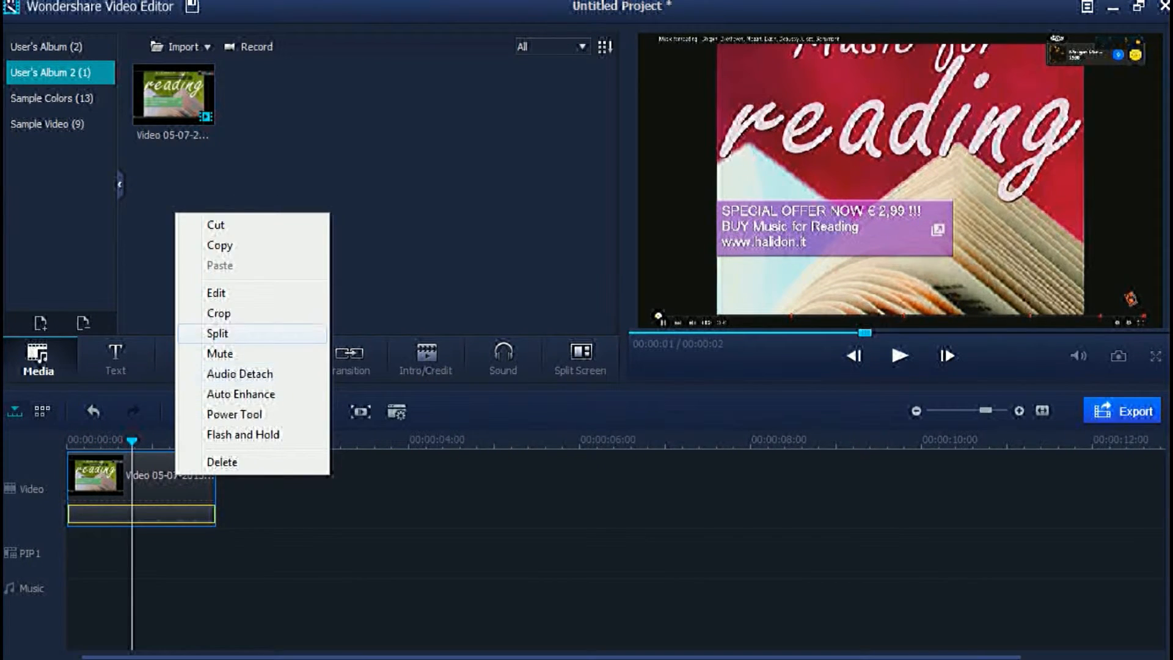
click(217, 333)
drag(132, 441, 148, 441)
right_click(144, 480)
click(177, 333)
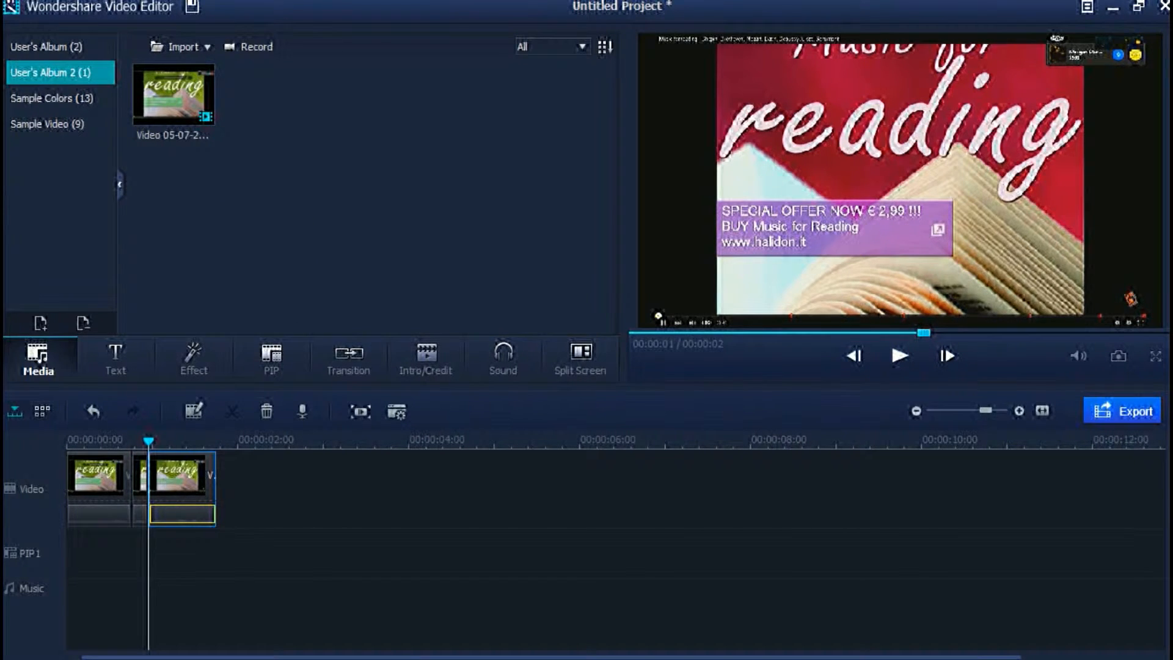
Edit the short middle piece: set saturation and brightness to 100 and hue to -15, and enable auto denoise and enhance
click(139, 498)
right_click(139, 498)
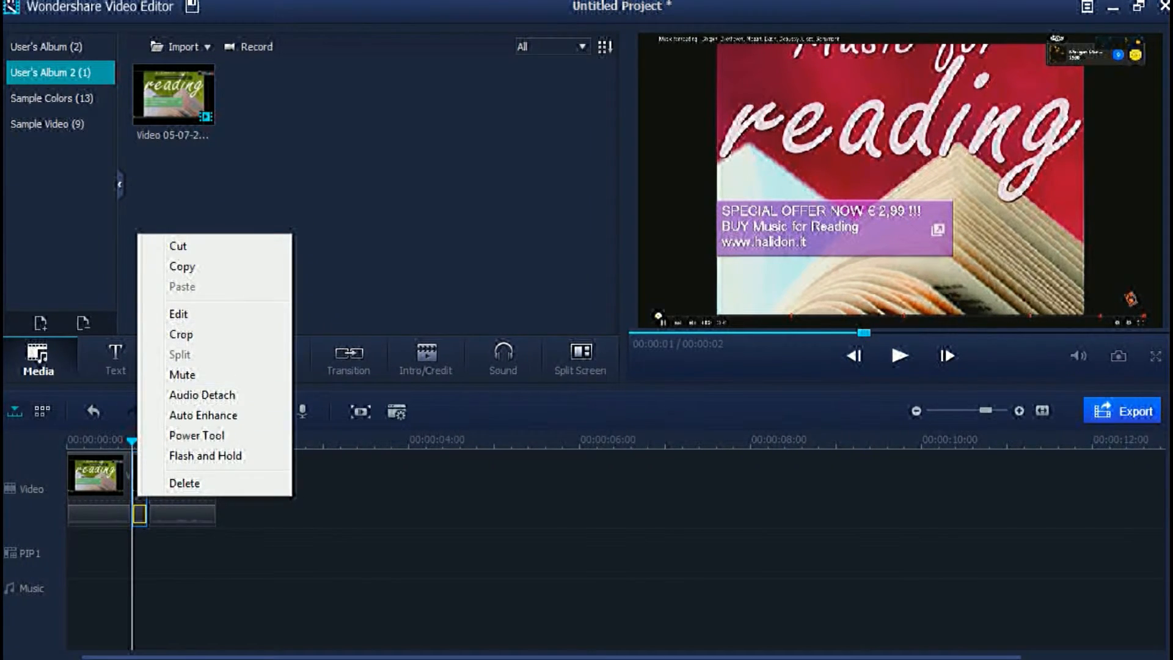
click(184, 483)
right_click(138, 470)
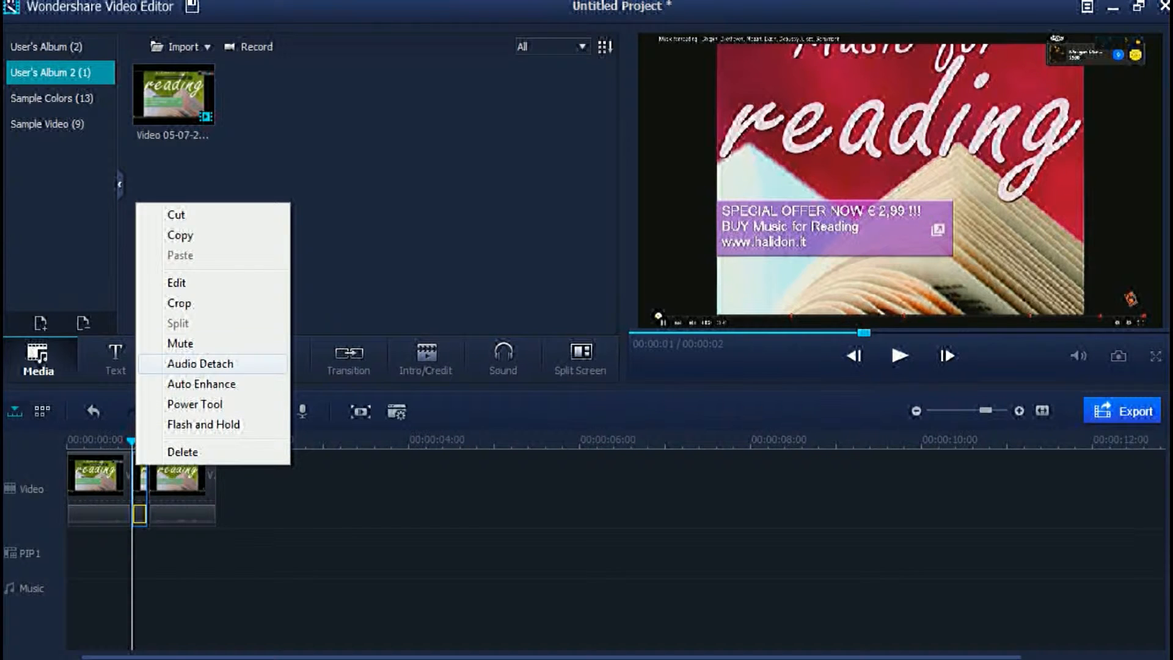
click(178, 282)
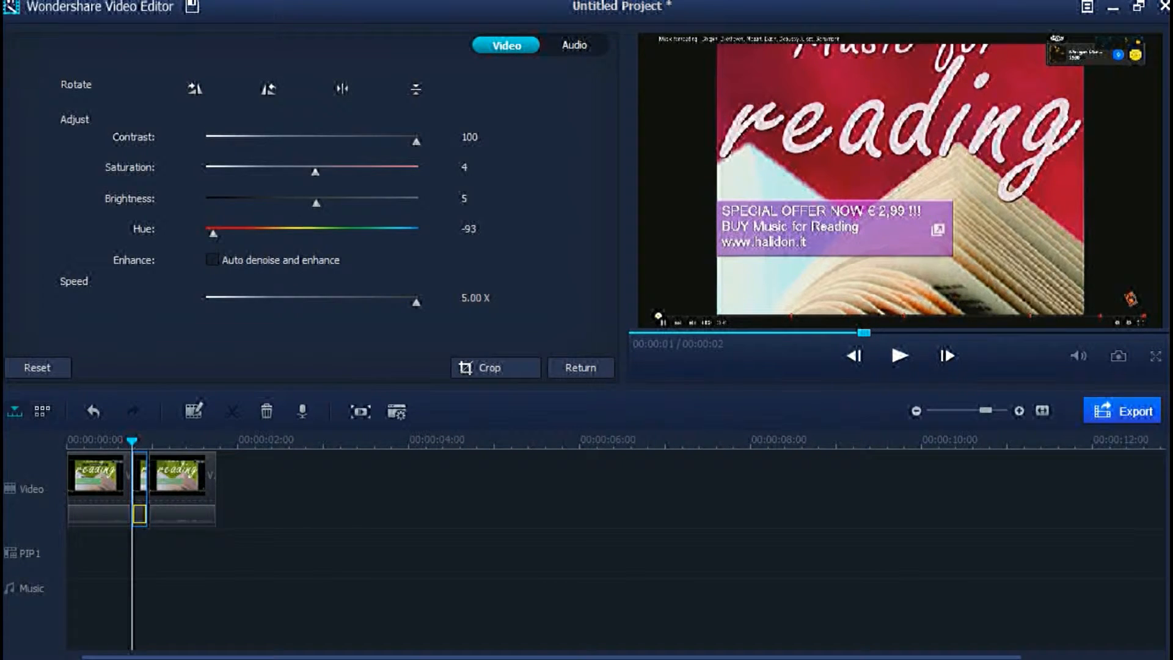
drag(315, 172, 416, 172)
drag(316, 202, 416, 203)
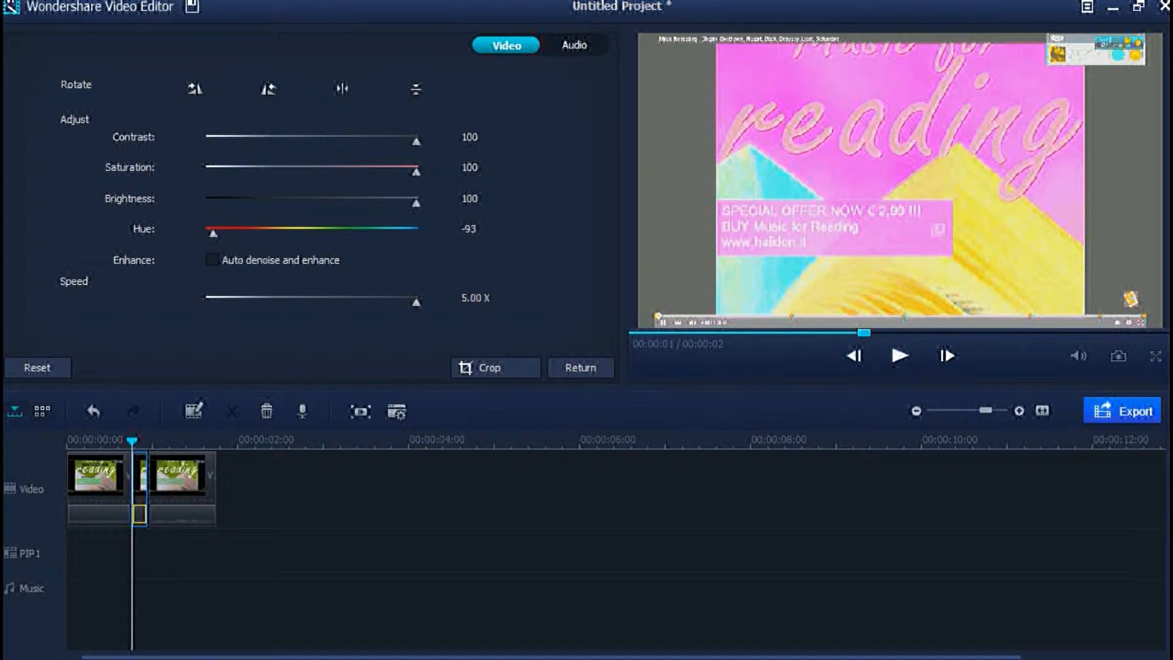
drag(213, 233, 295, 233)
click(212, 260)
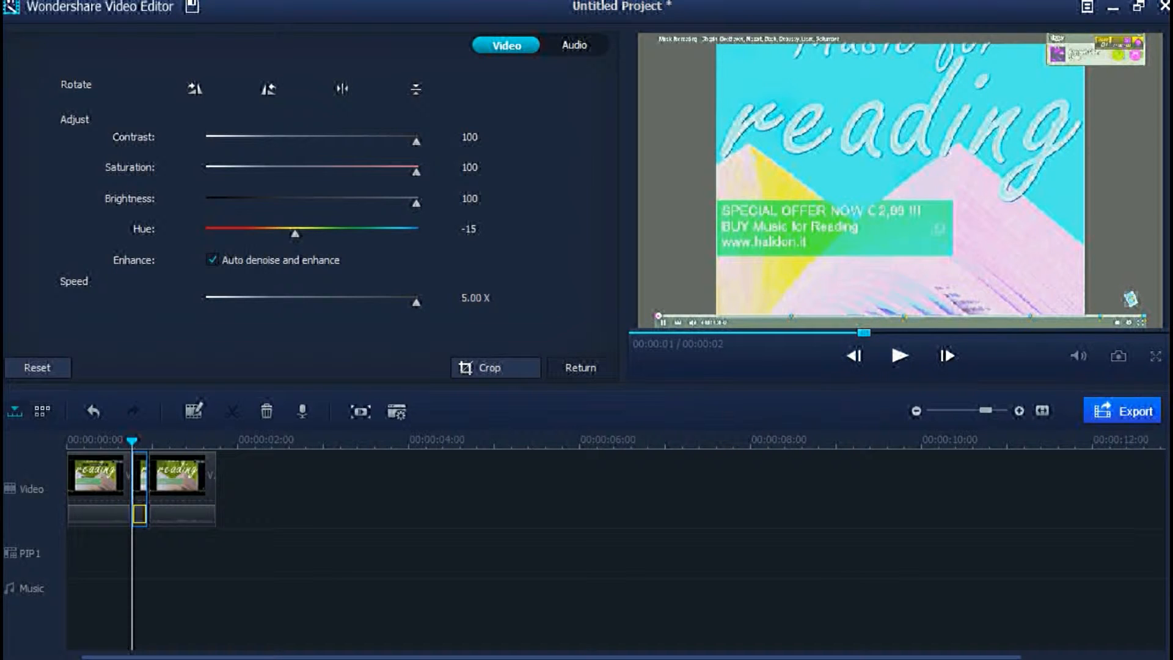
click(580, 367)
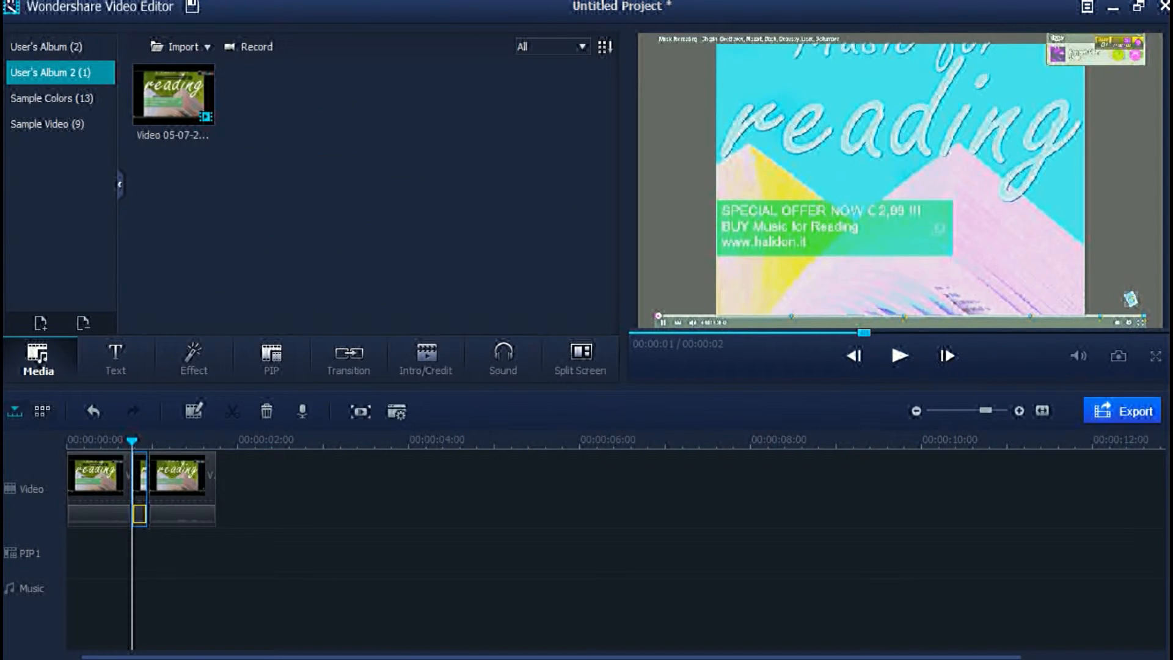
Preview the timeline from before the recoloured middle piece
drag(864, 333, 802, 333)
click(900, 356)
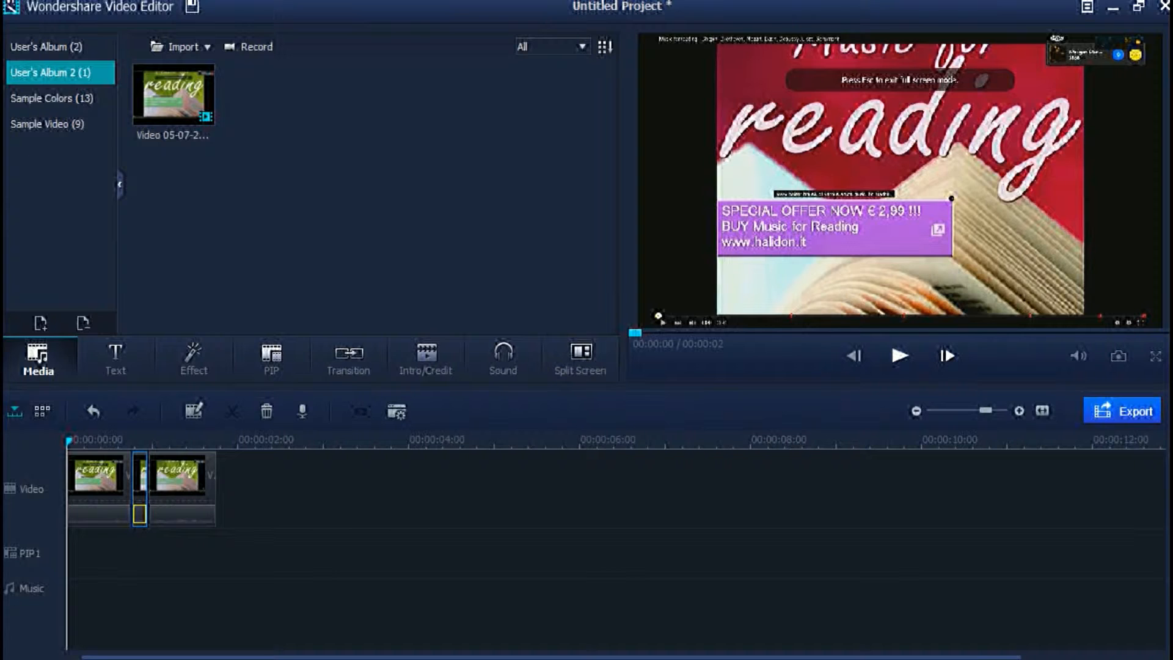
Set the playback speed of the first piece on the Video track to 1.00 X
right_click(126, 486)
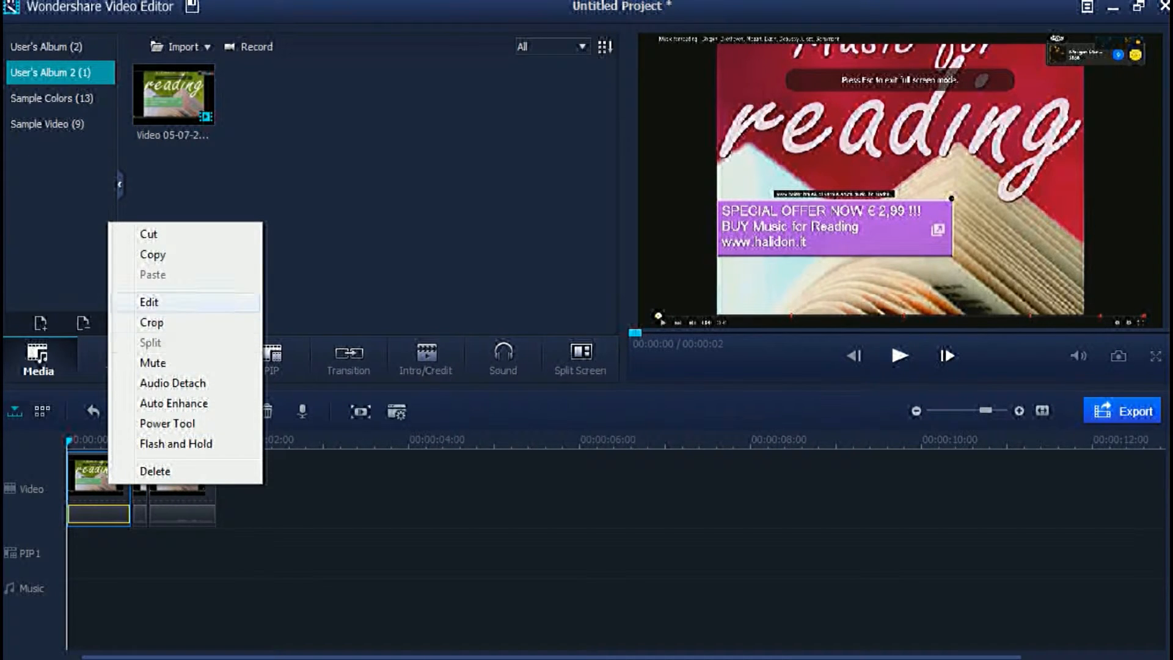
click(153, 302)
drag(416, 302, 311, 303)
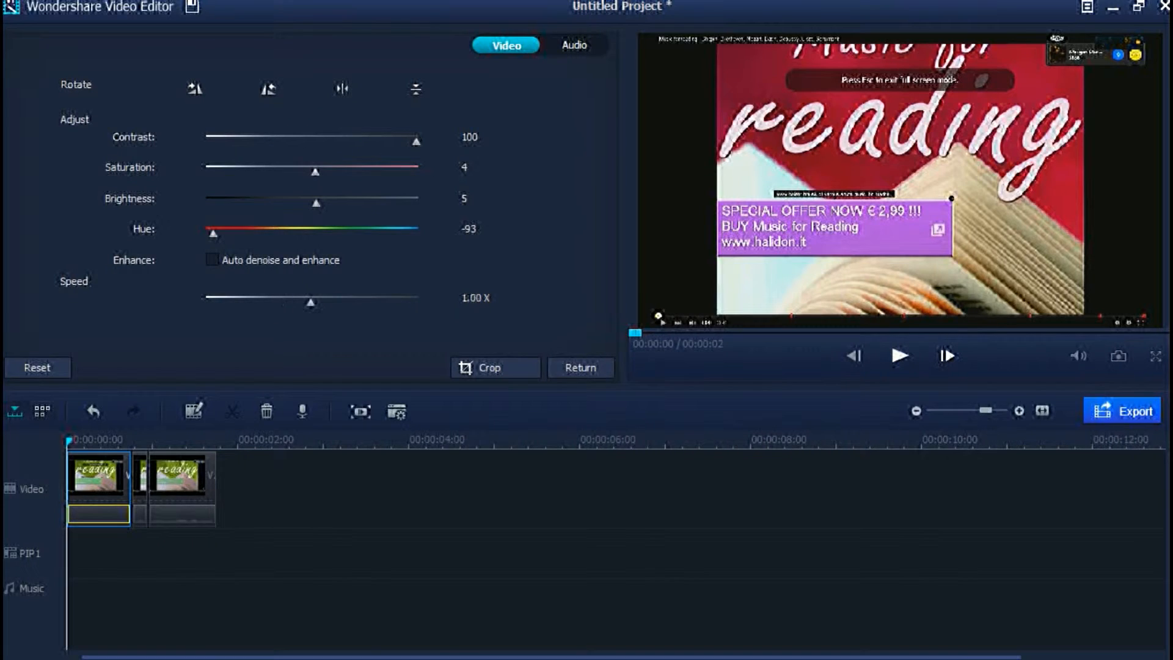
click(580, 368)
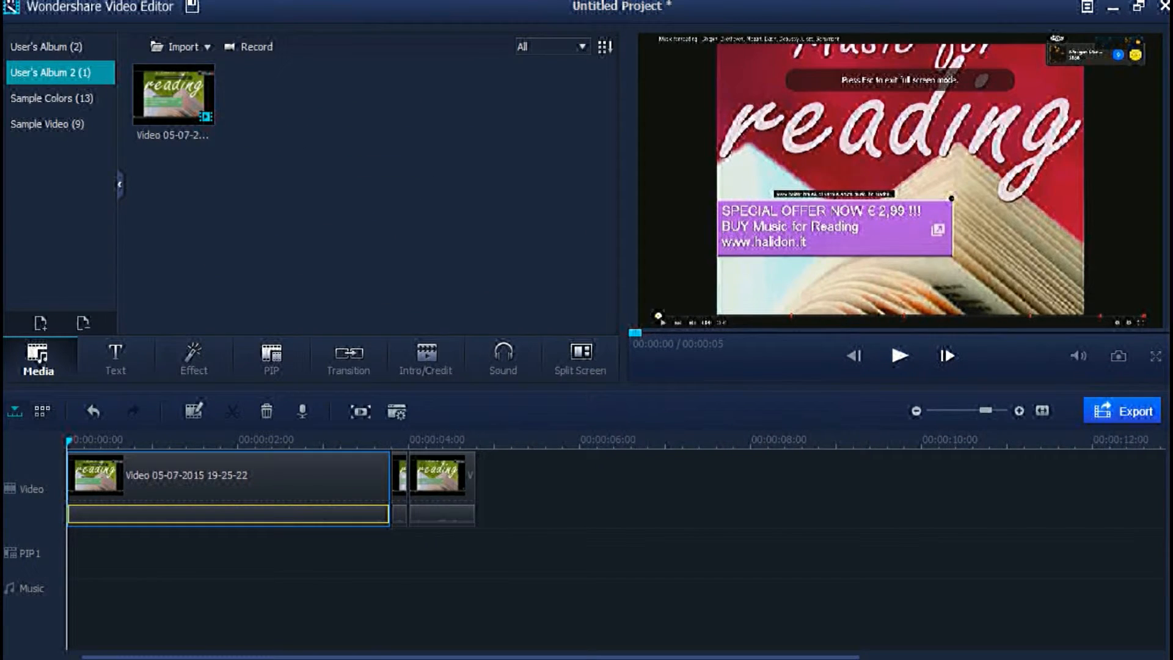
Set the playback speed of the recoloured middle piece to 1.00 X
right_click(397, 489)
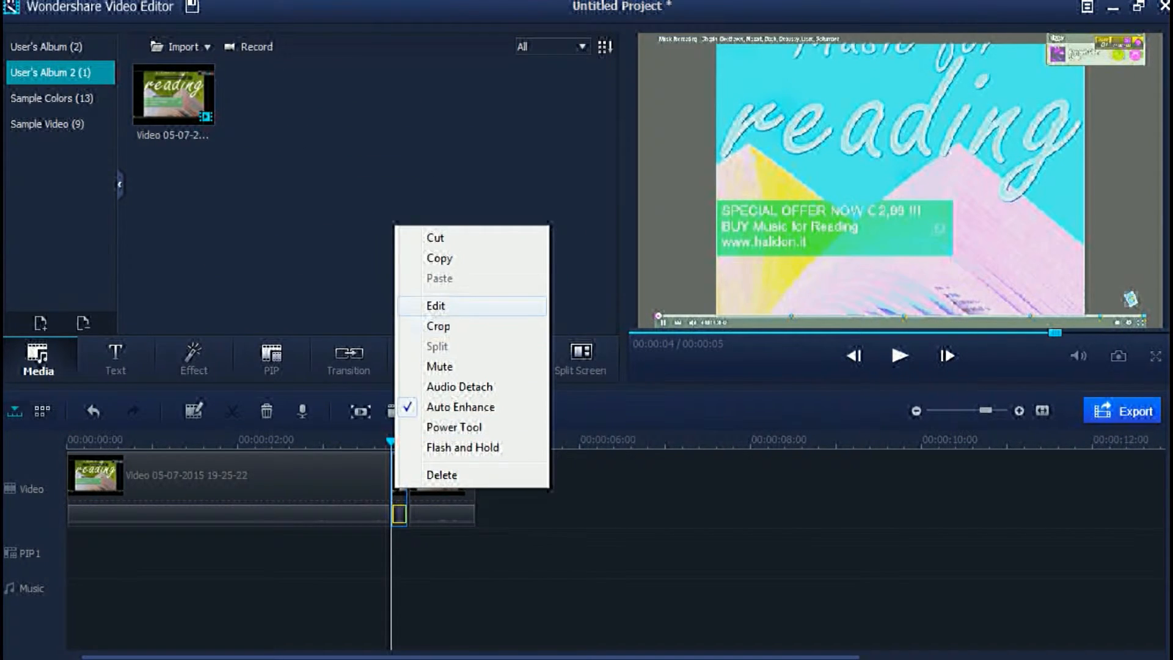
click(435, 305)
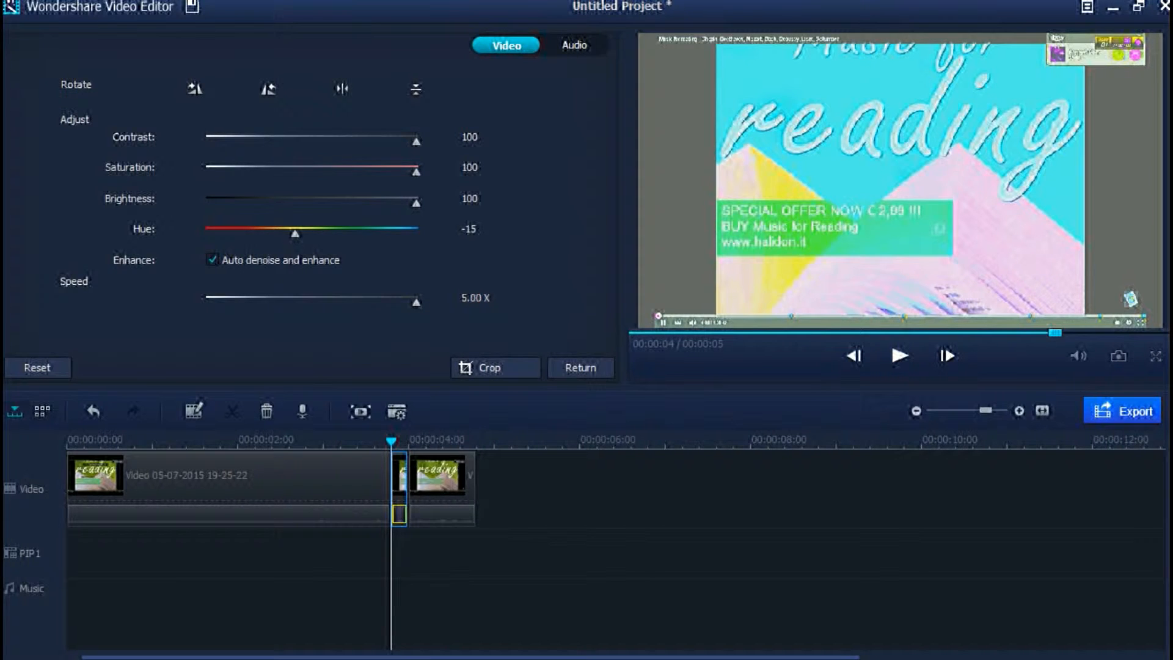
drag(416, 301, 311, 301)
click(580, 367)
Set the playback speed of the third piece on the Video track to 1.00 X
right_click(508, 505)
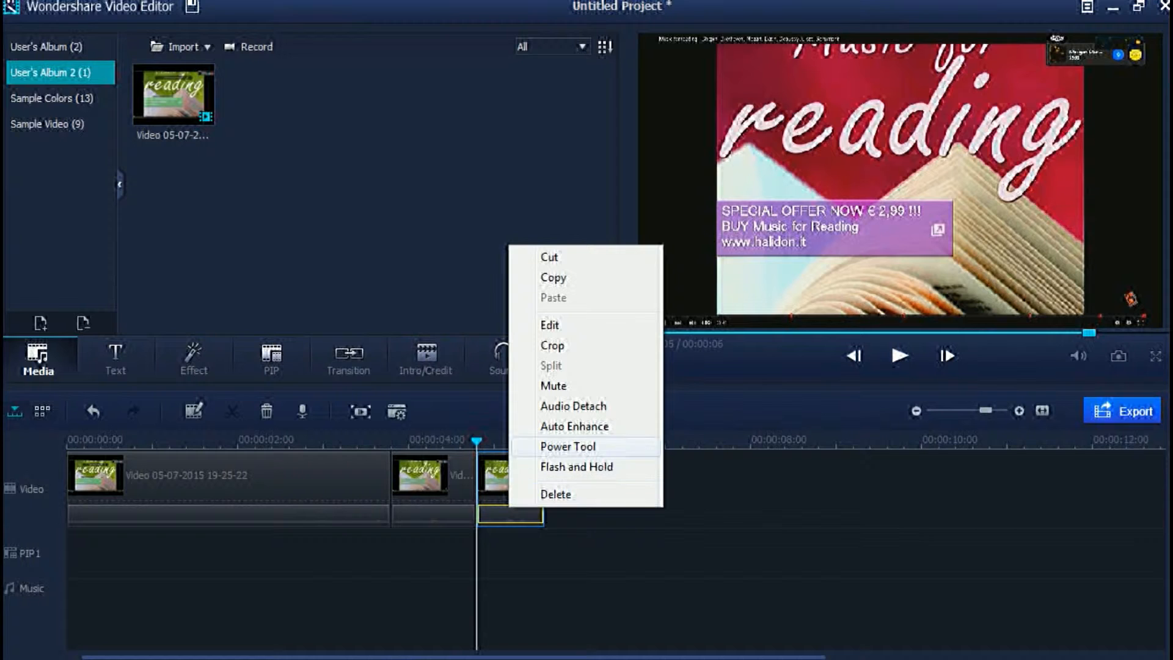
click(549, 324)
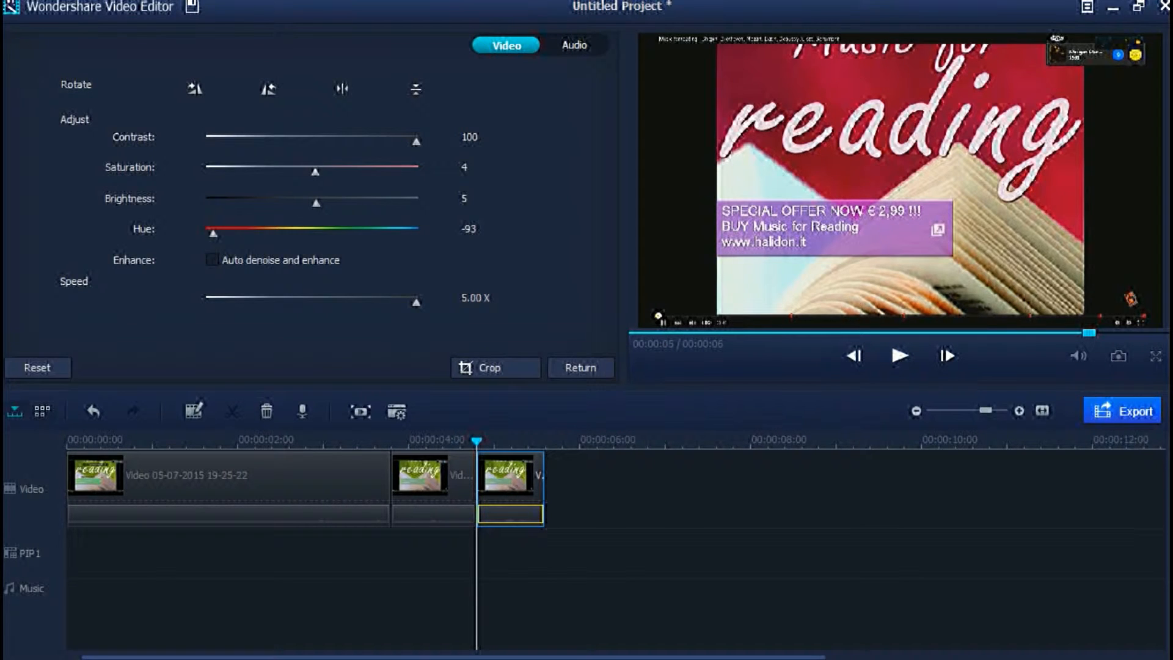
drag(416, 301, 310, 301)
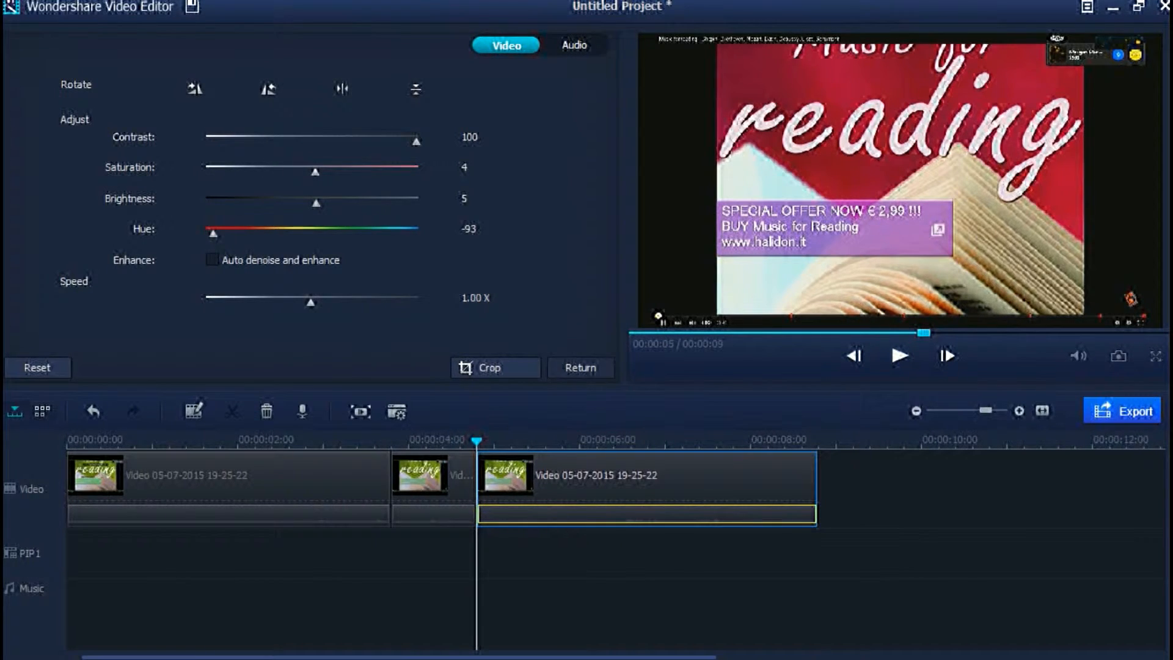
click(581, 367)
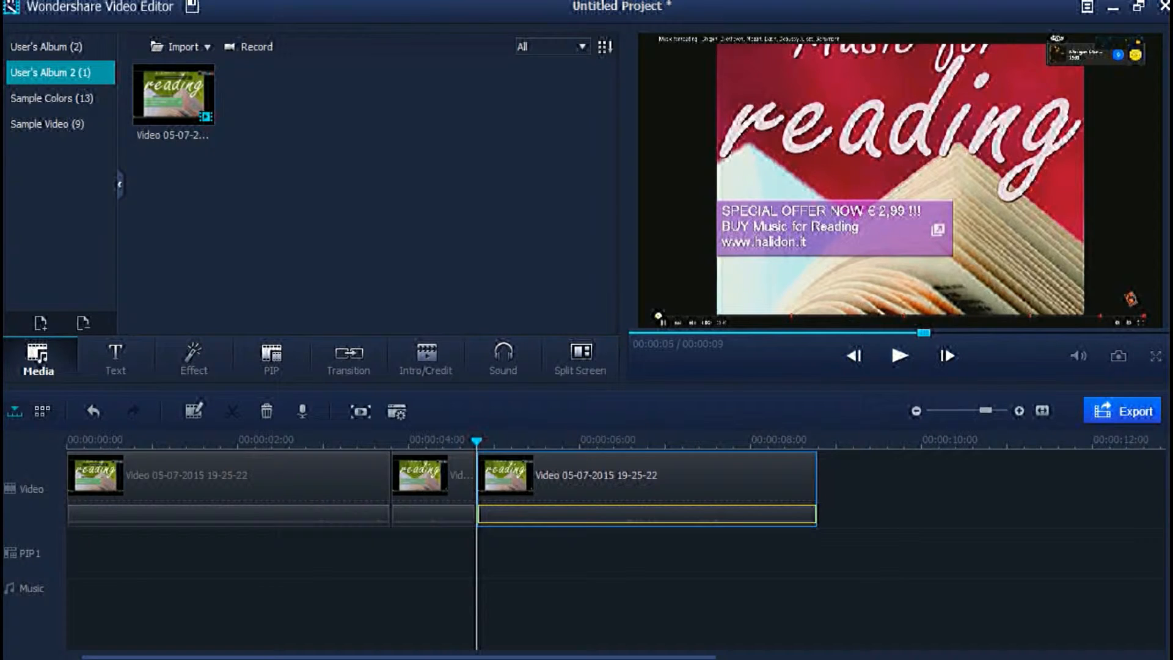
Play the timeline from just before the middle piece to check the new speeds, and stop the playback
drag(476, 442, 375, 441)
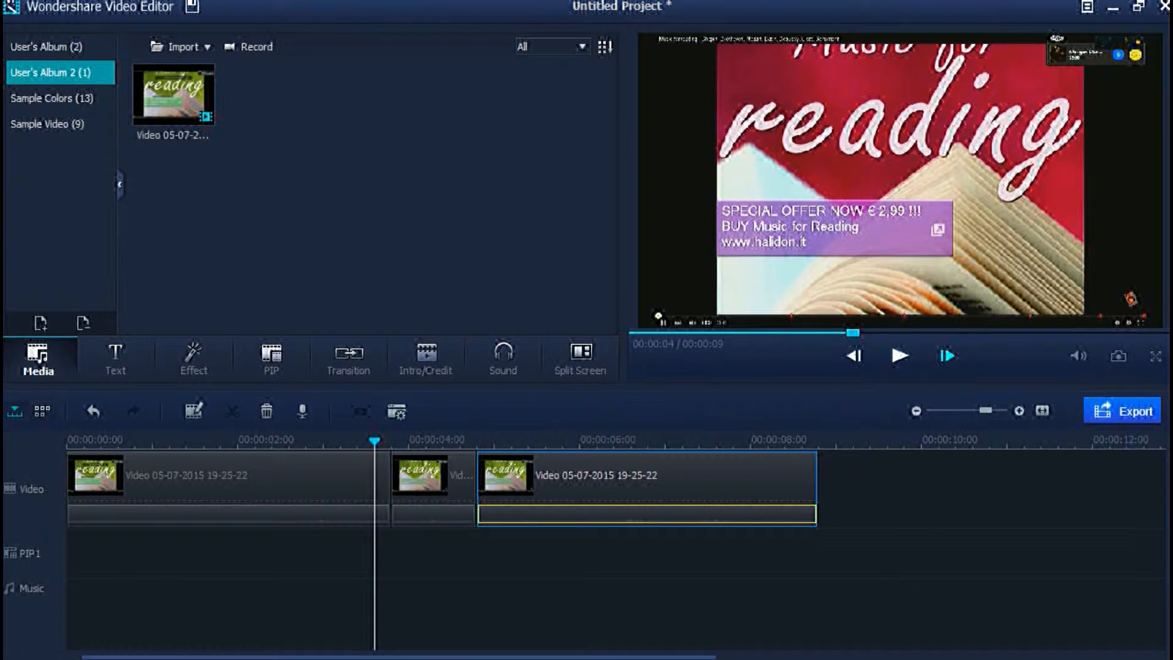
click(900, 356)
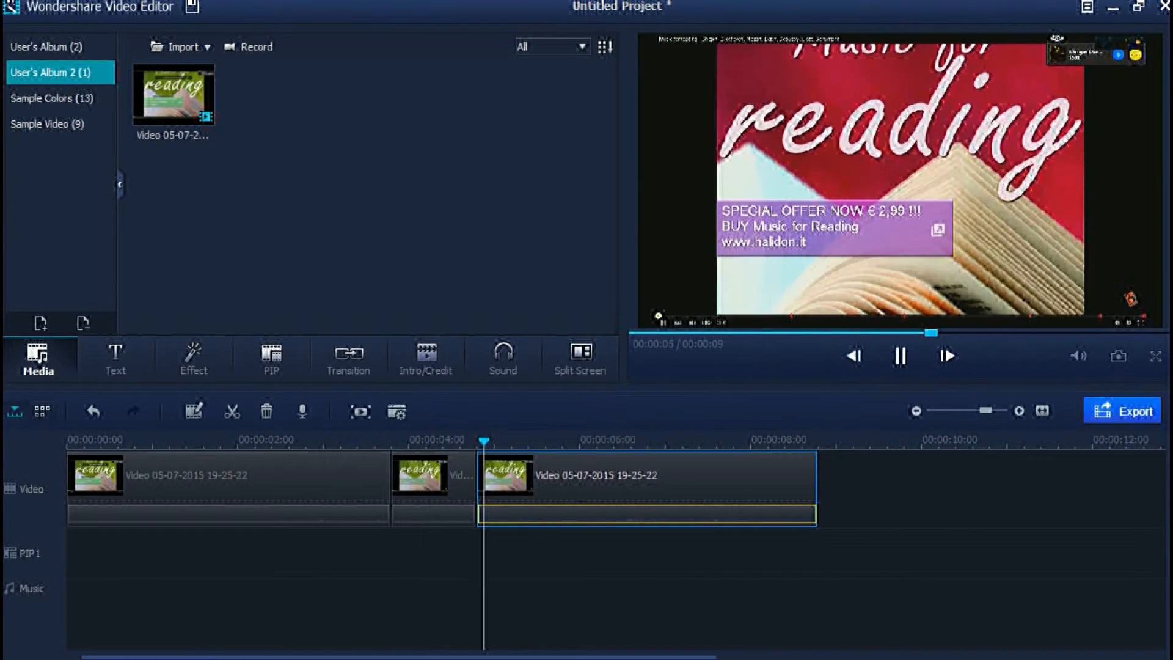
drag(1038, 333, 766, 333)
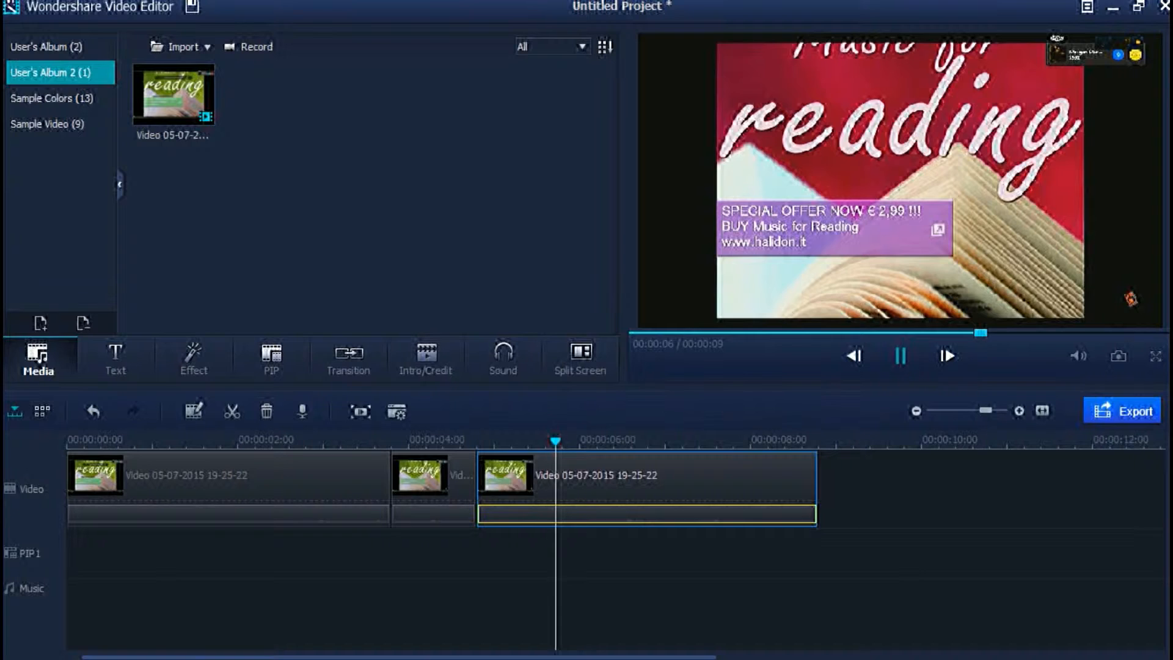
click(900, 355)
Detach the audio from the recoloured middle piece and delete the detached audio clip
right_click(435, 490)
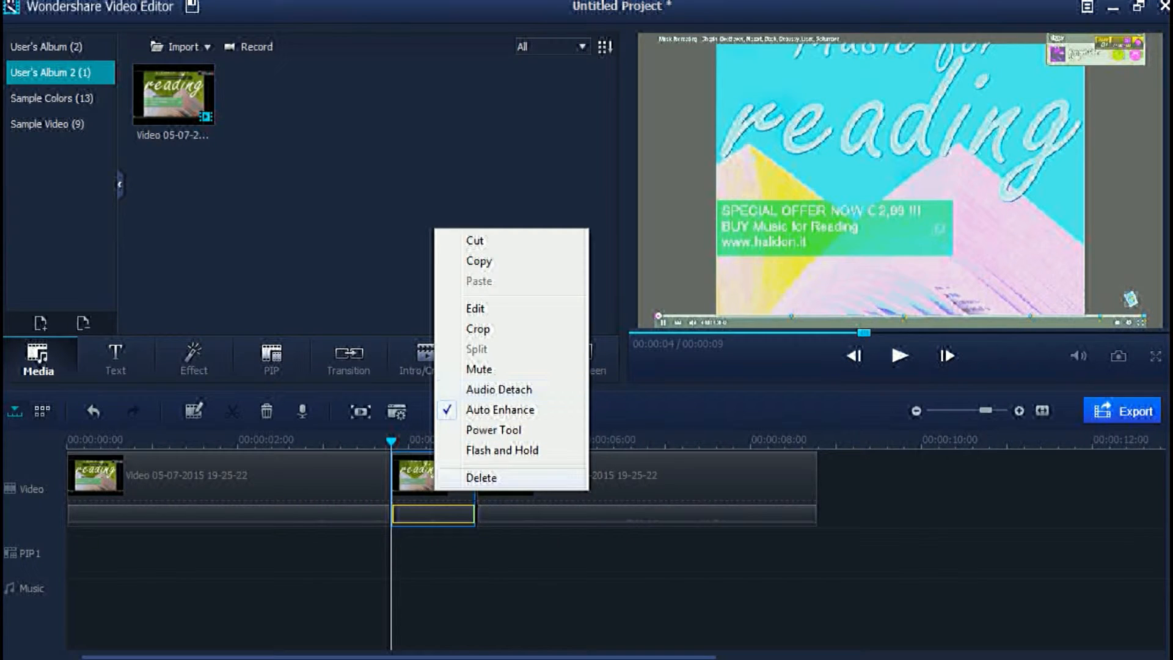
click(552, 568)
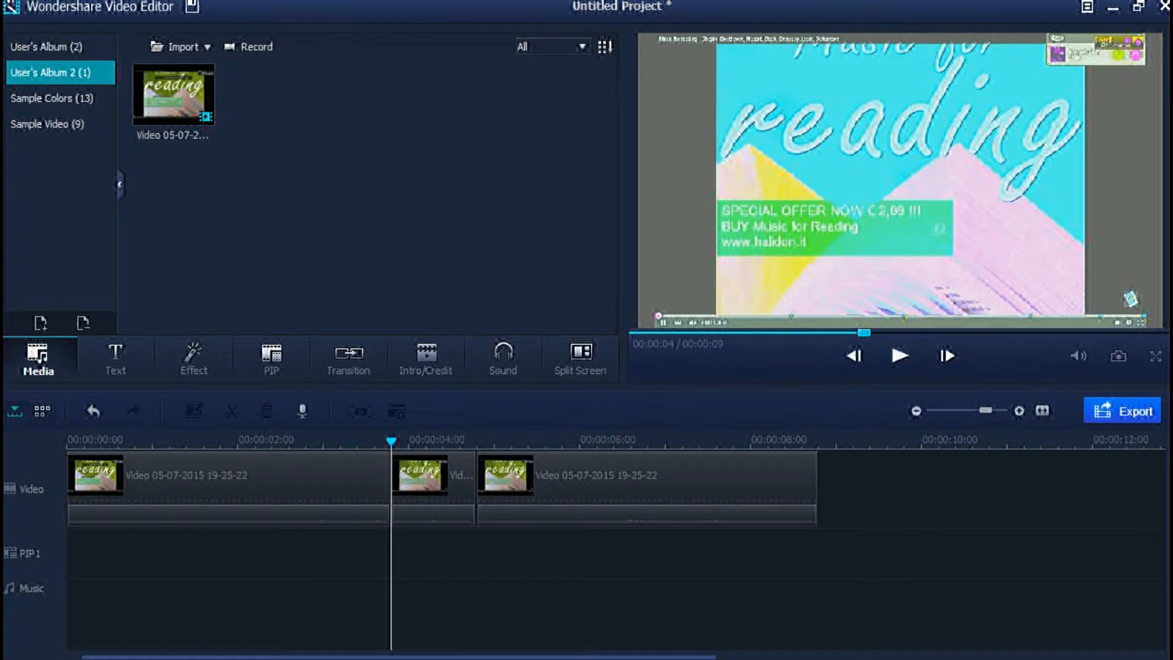
right_click(452, 486)
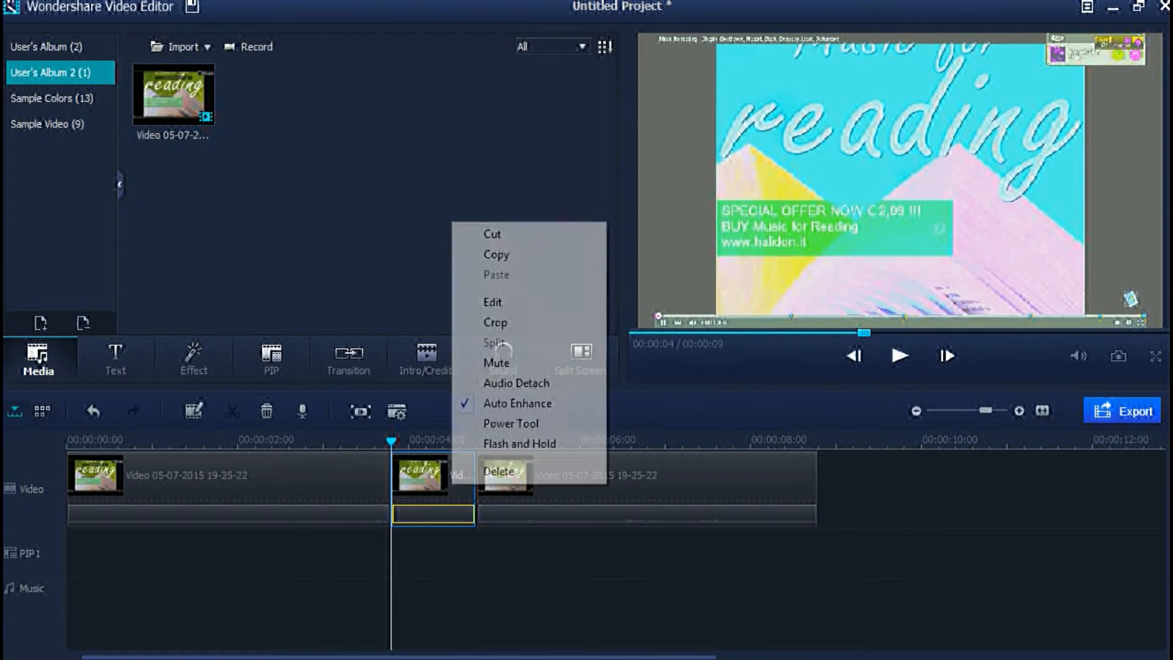
click(492, 384)
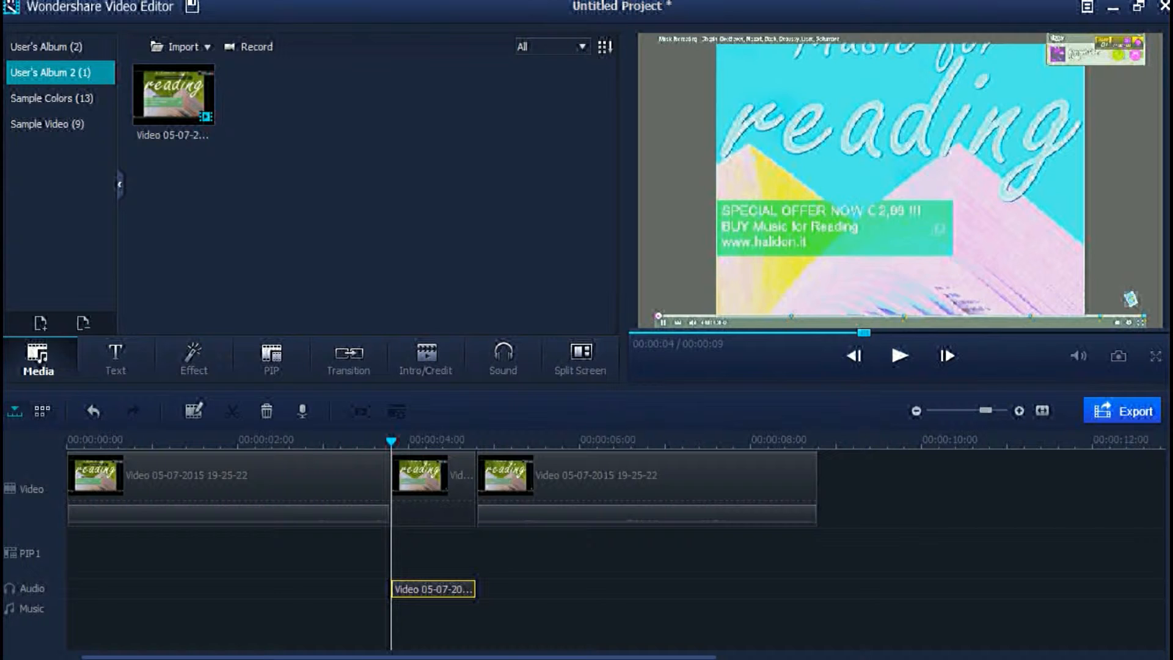
right_click(437, 587)
click(459, 566)
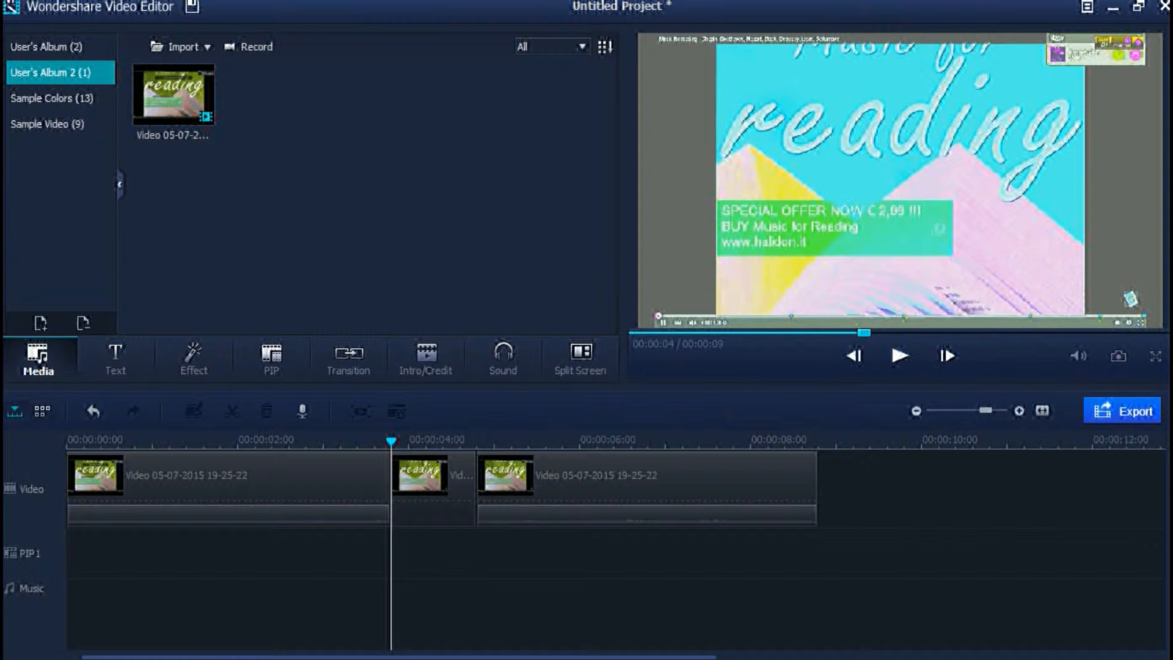
right_click(351, 495)
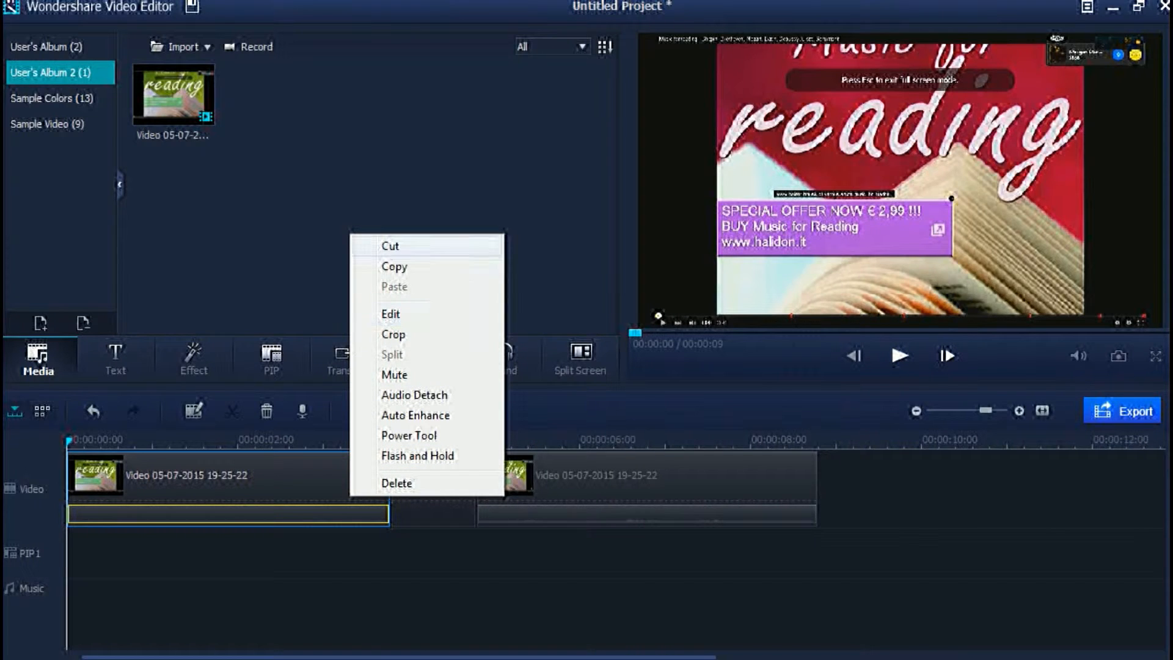
key(Escape)
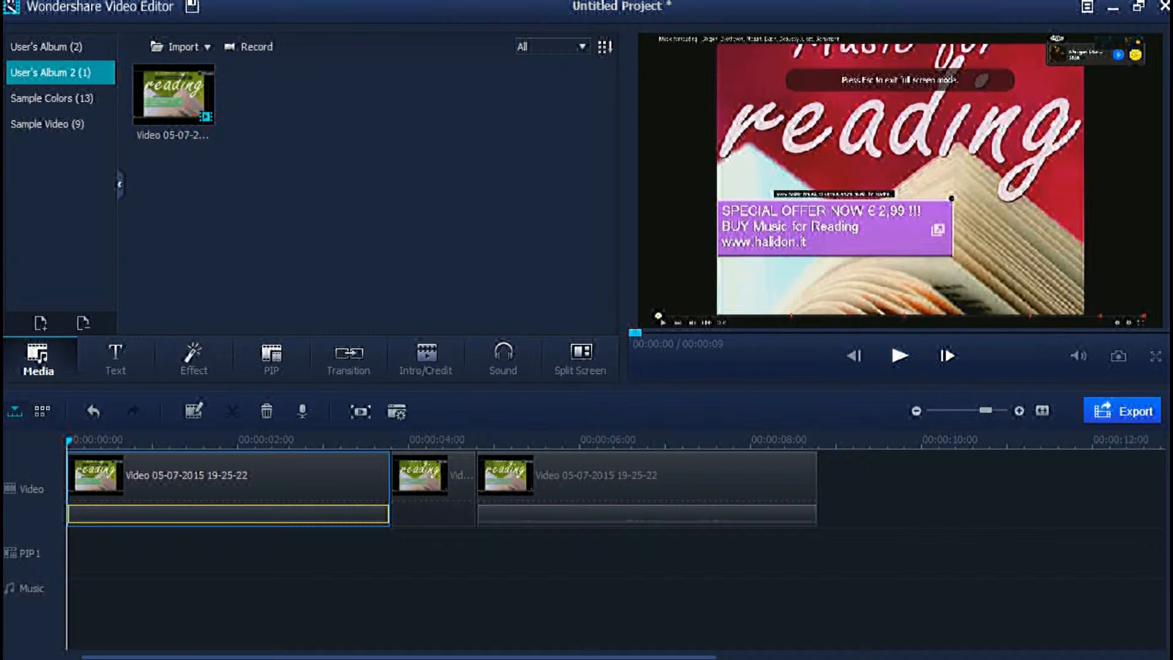
Browse the text preset categories, including Bubble, Common, Movie Title, Badge, Favorite, Art and News, and return to the full list
click(115, 358)
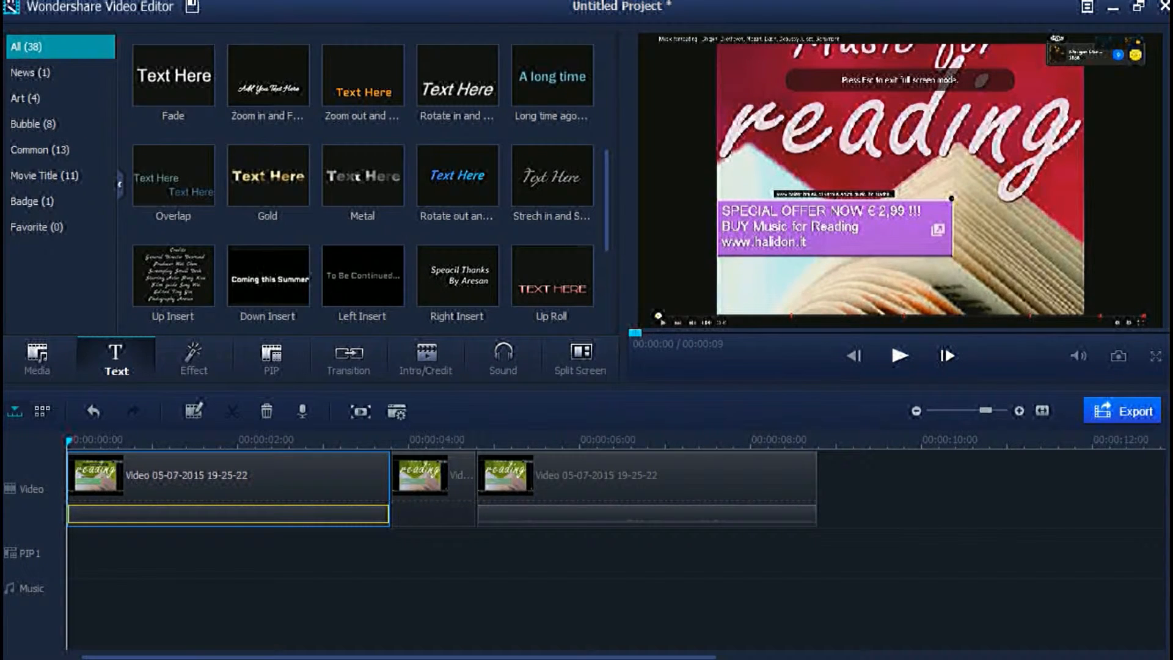
click(33, 123)
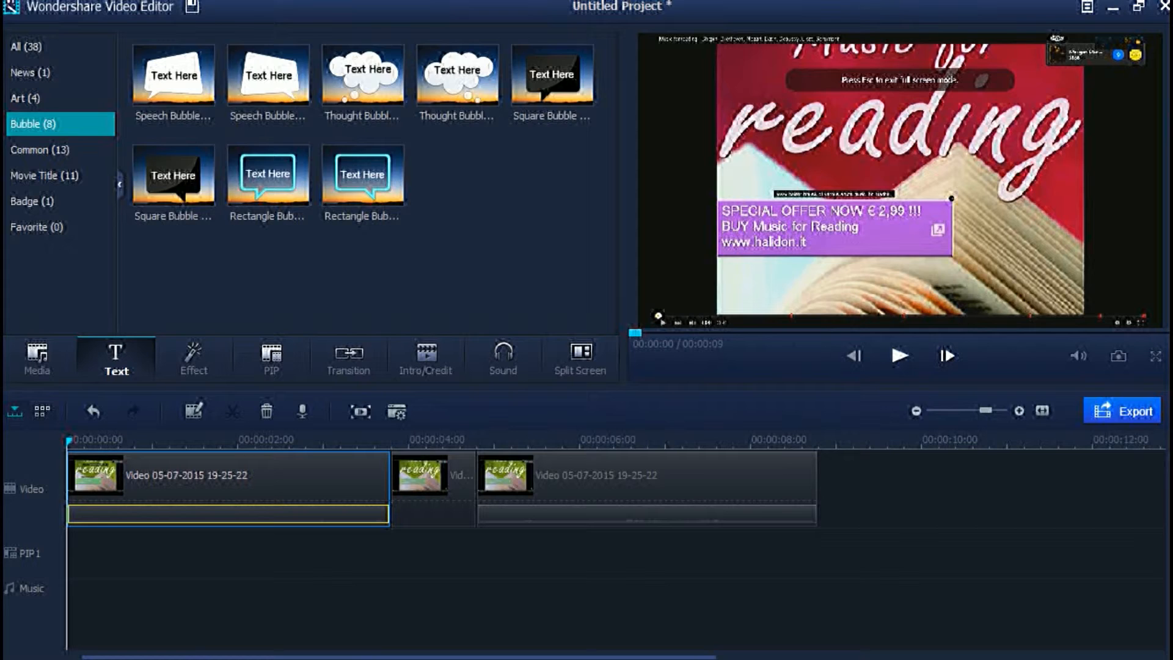
click(41, 149)
click(45, 175)
click(32, 201)
click(37, 227)
click(25, 98)
click(30, 72)
click(26, 47)
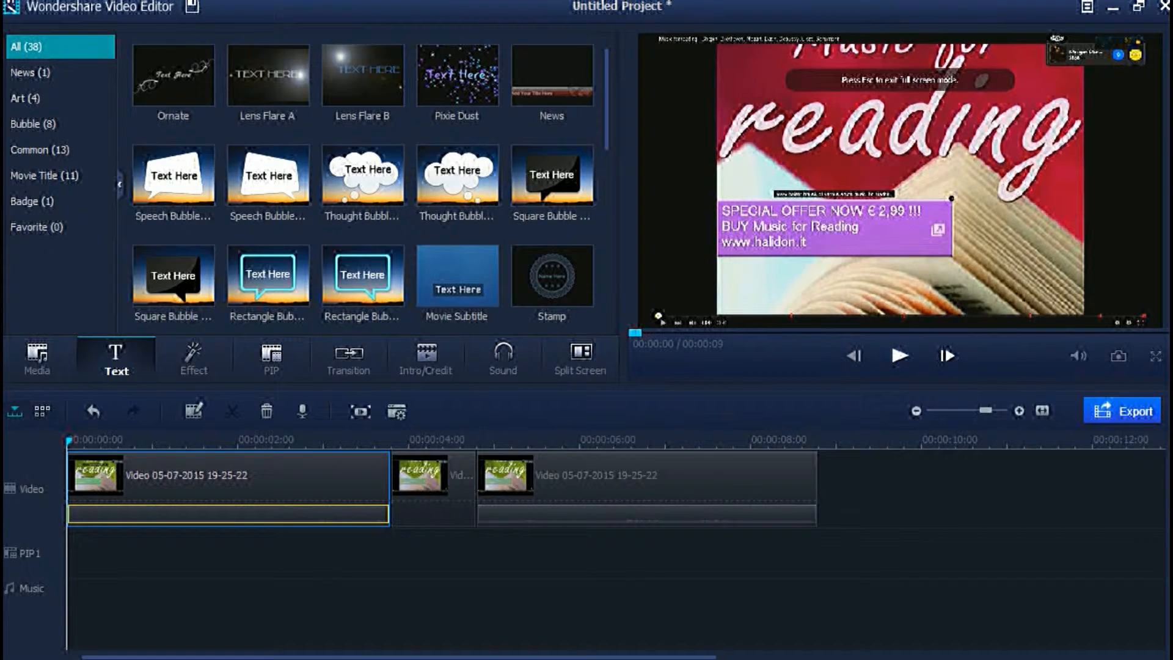
Add the Lens Flare A title at the start of the timeline and replace its text with "hi youtube"
drag(267, 75, 79, 589)
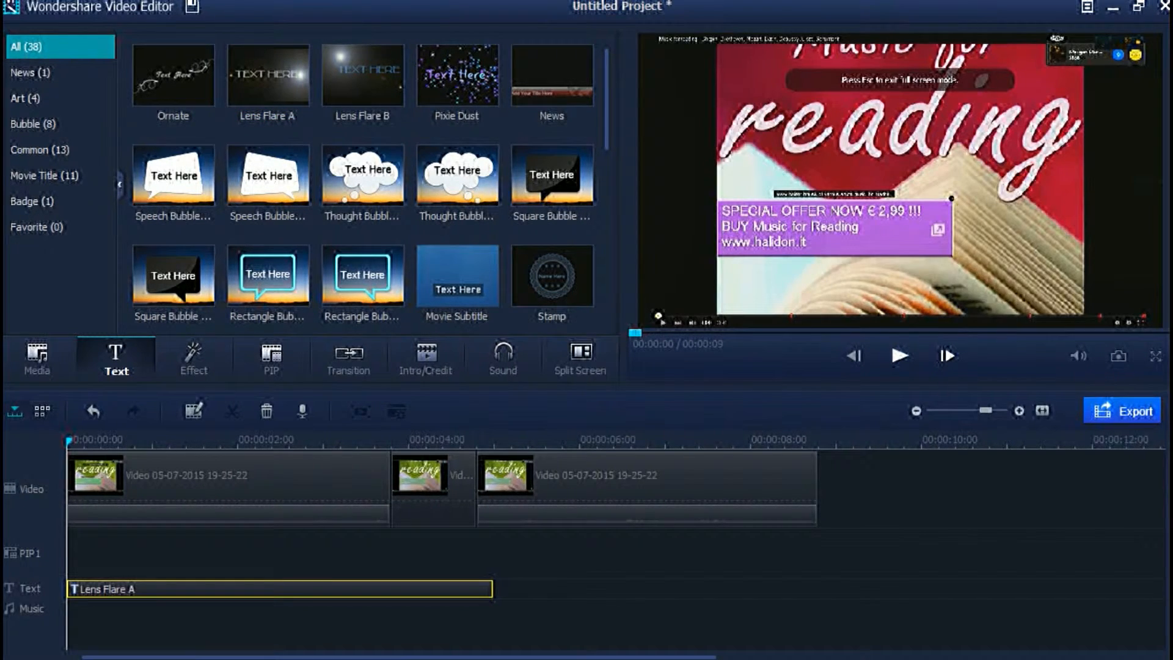
right_click(322, 448)
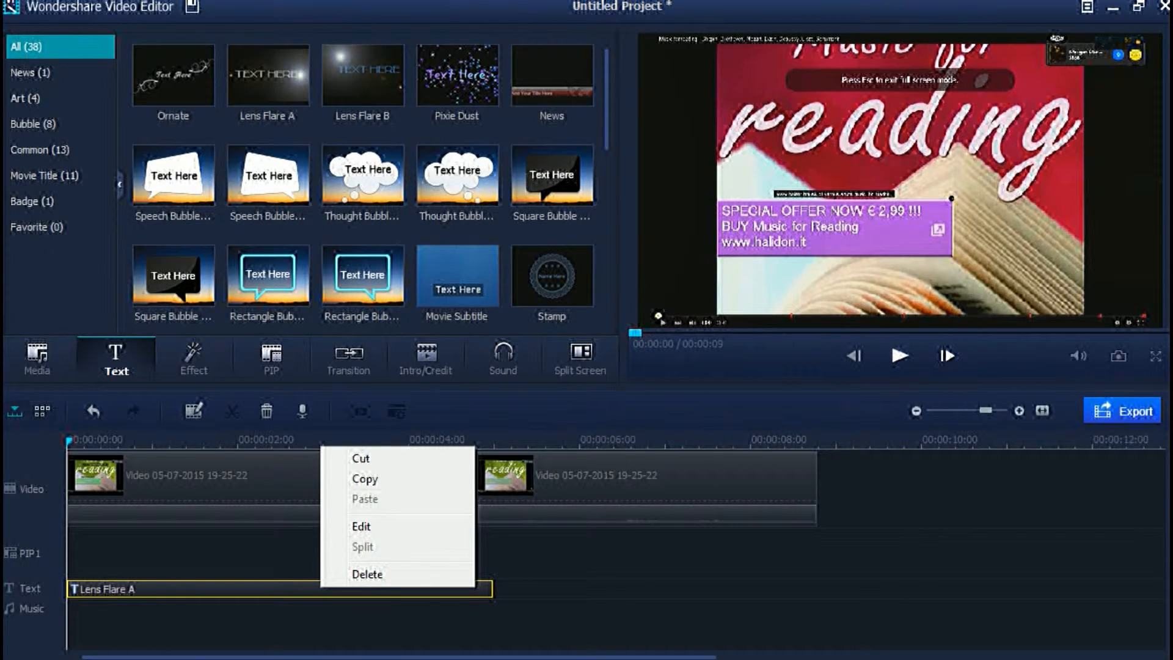
click(361, 526)
key(BackSpace)
key(BackSpace)
key(BackSpace)
key(BackSpace)
key(BackSpace)
key(BackSpace)
key(BackSpace)
key(BackSpace)
key(BackSpace)
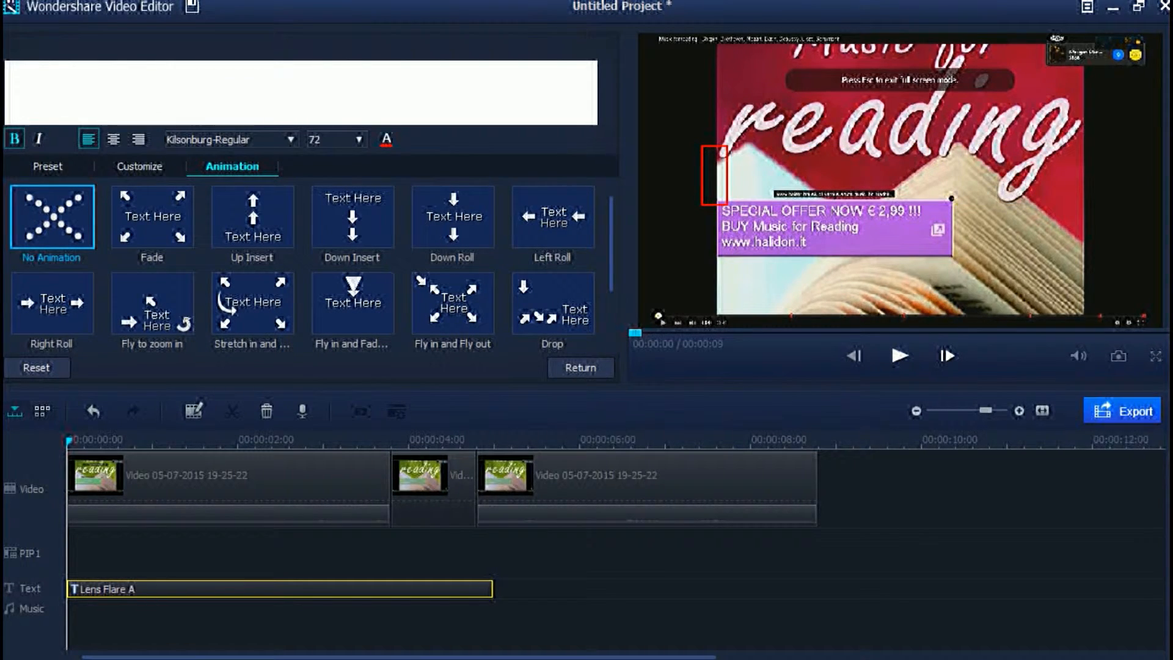
text(hi you)
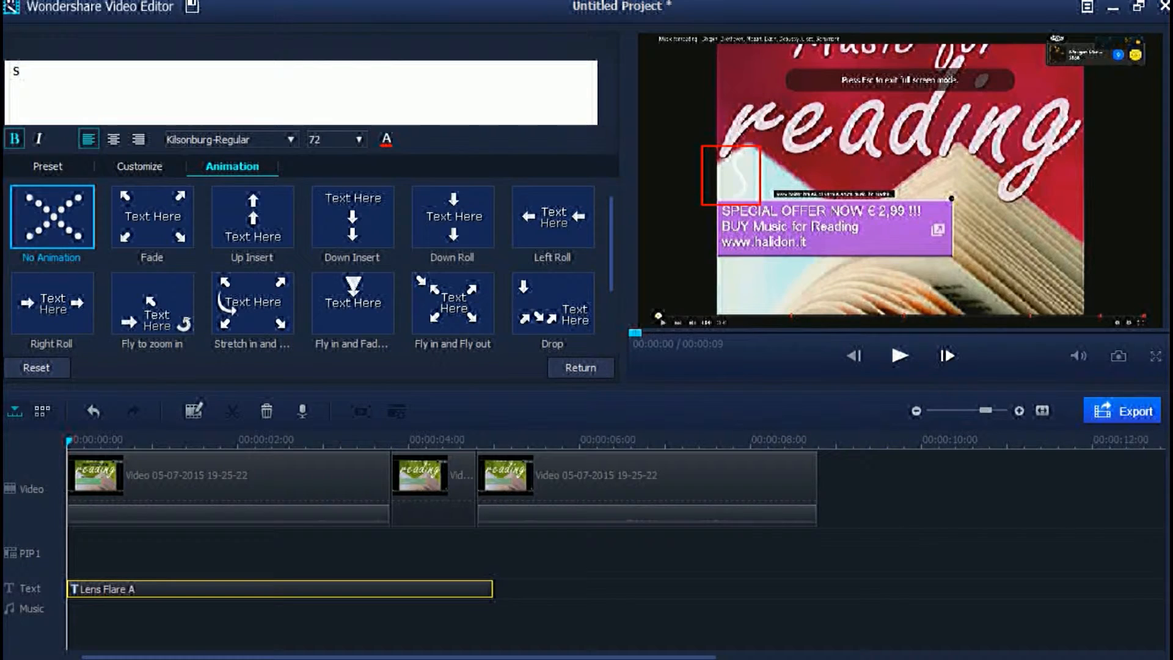
text(tube)
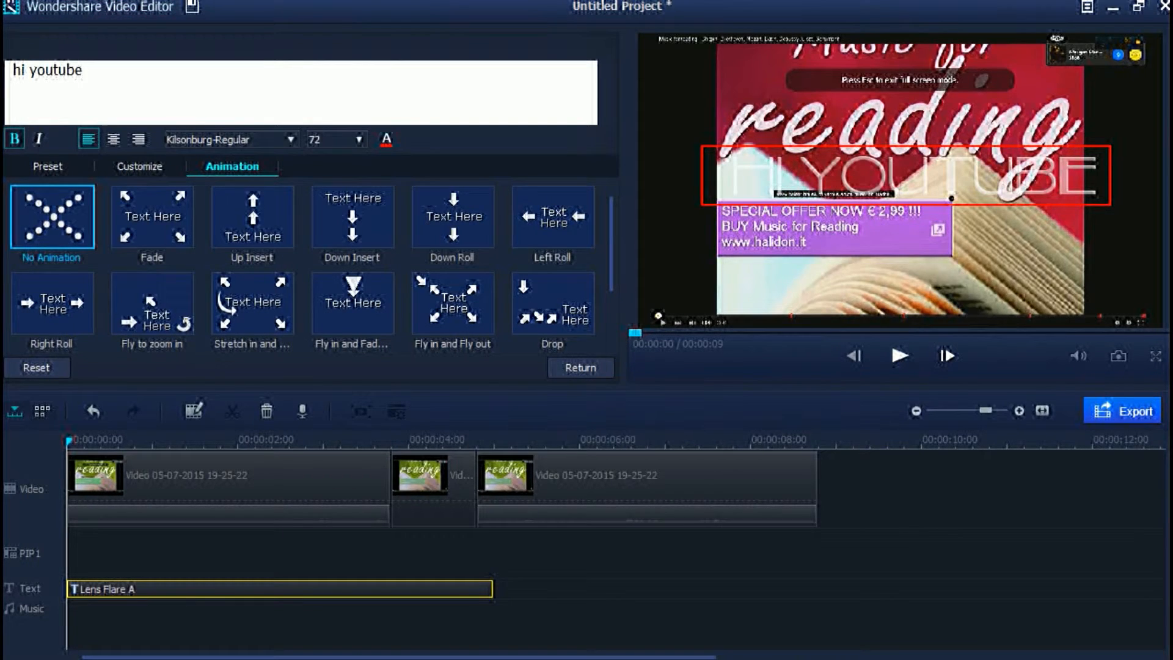
Move the title up over the "reading" lettering in the frame and give it the Down Insert animation
drag(906, 175, 875, 195)
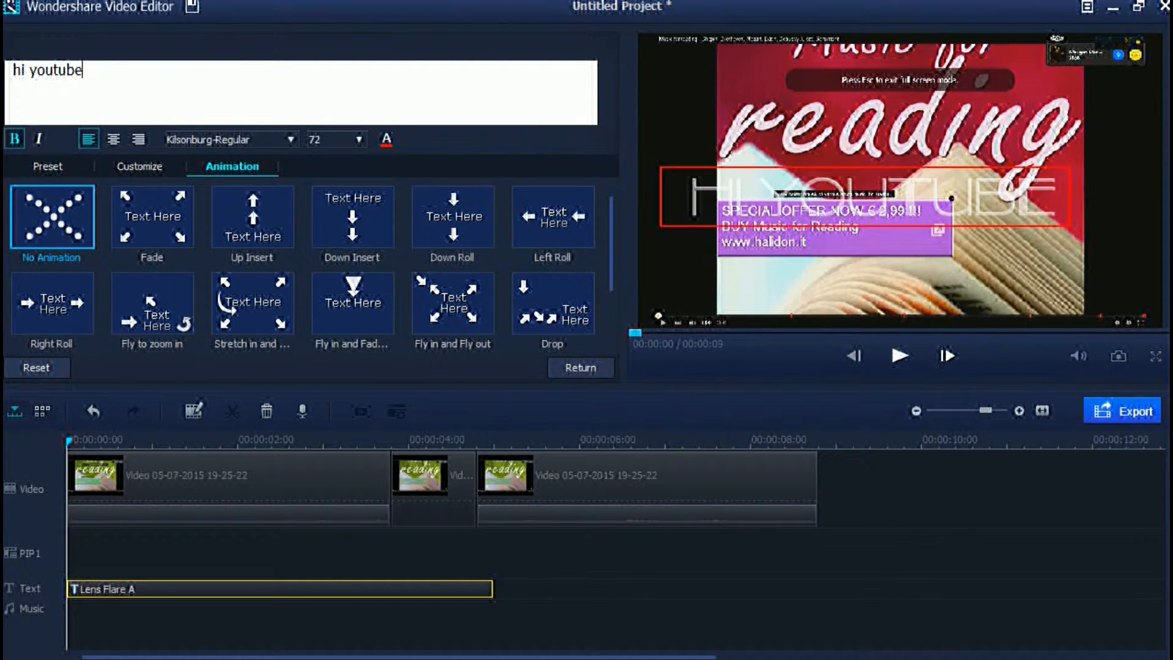
drag(874, 196, 892, 138)
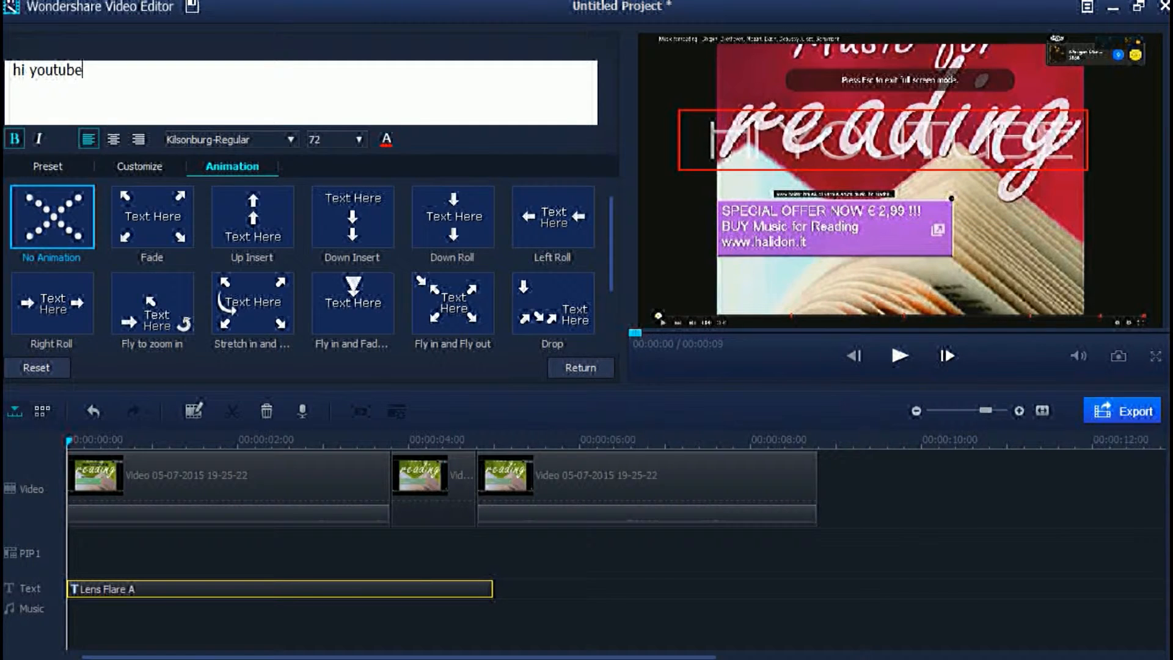
click(352, 218)
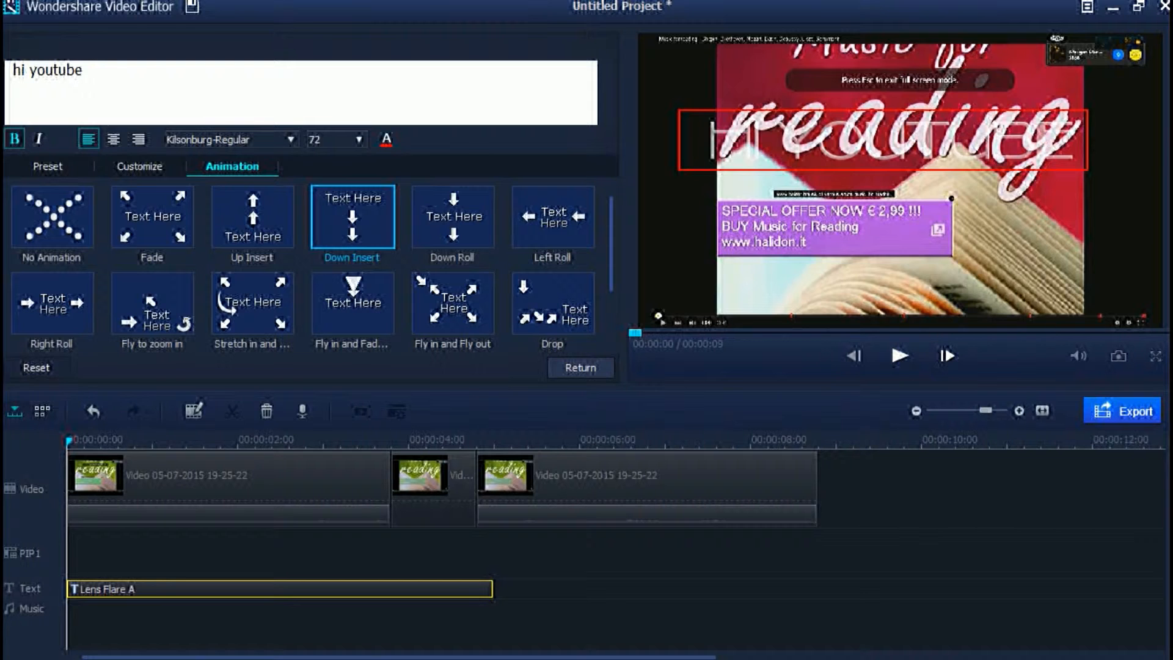
click(581, 368)
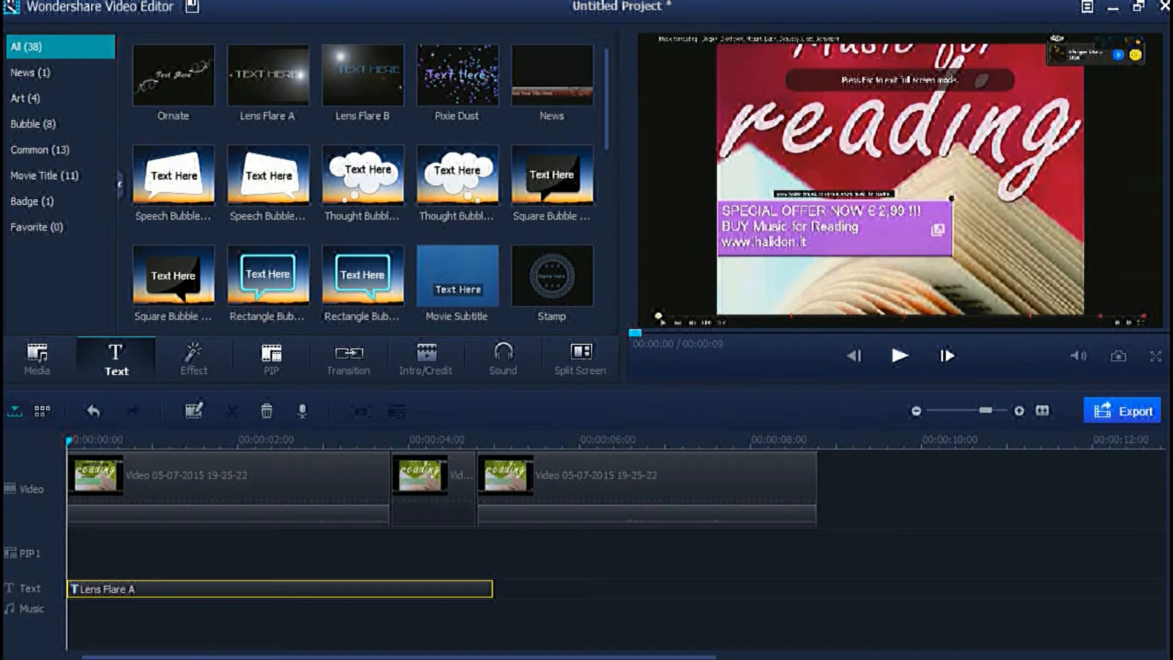
Add the Valentine-11 picture at the start of the PIP1 track, shrink it to about a third and move it to the frame's centre
click(271, 357)
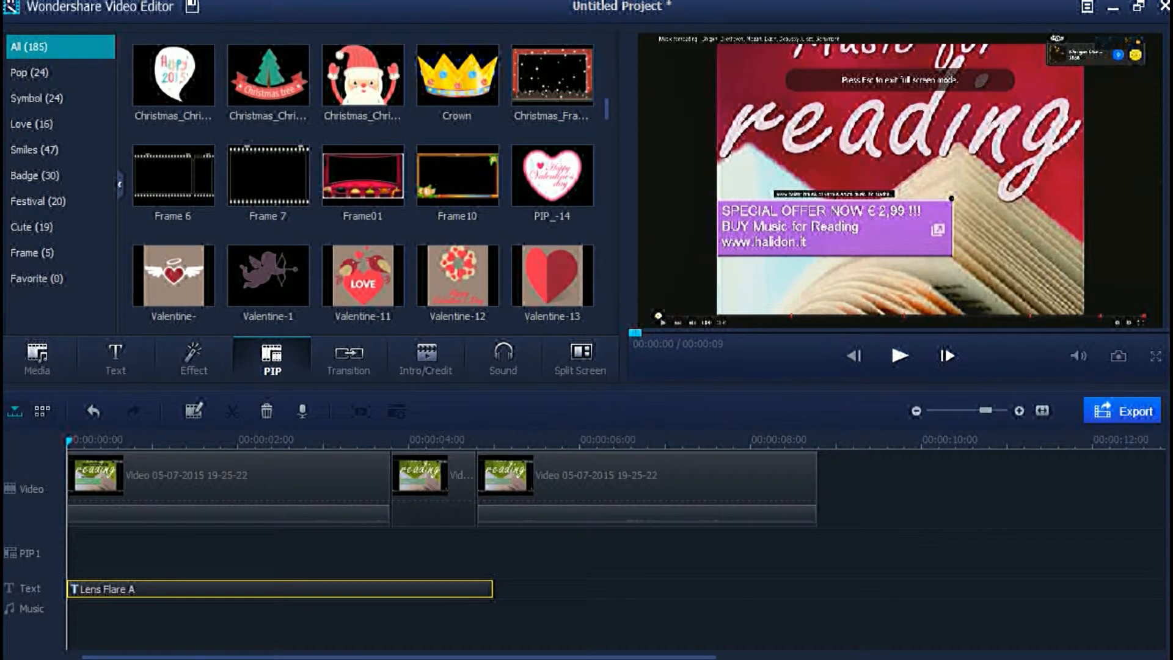
drag(363, 276, 69, 553)
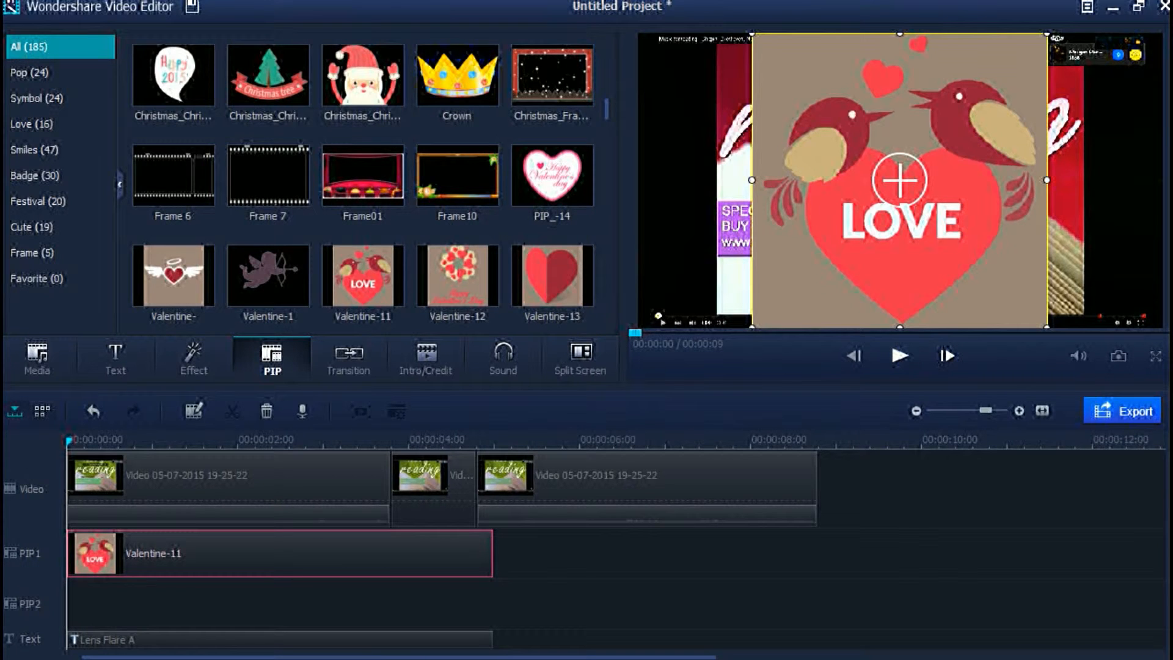
drag(1046, 34, 846, 233)
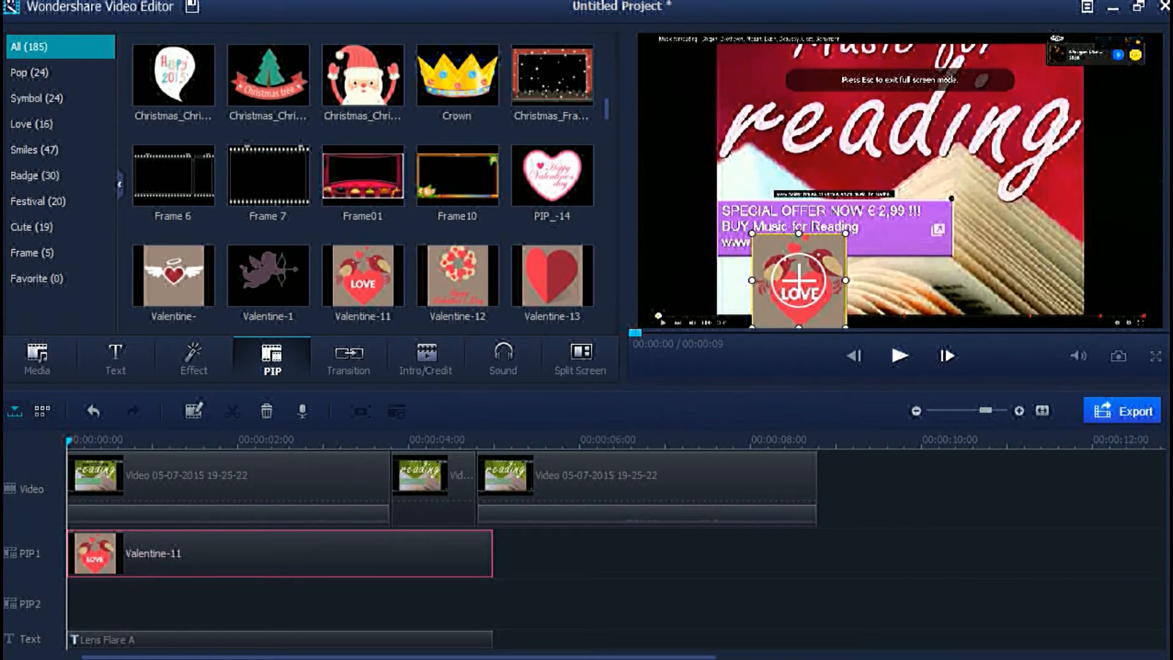
drag(799, 279, 891, 168)
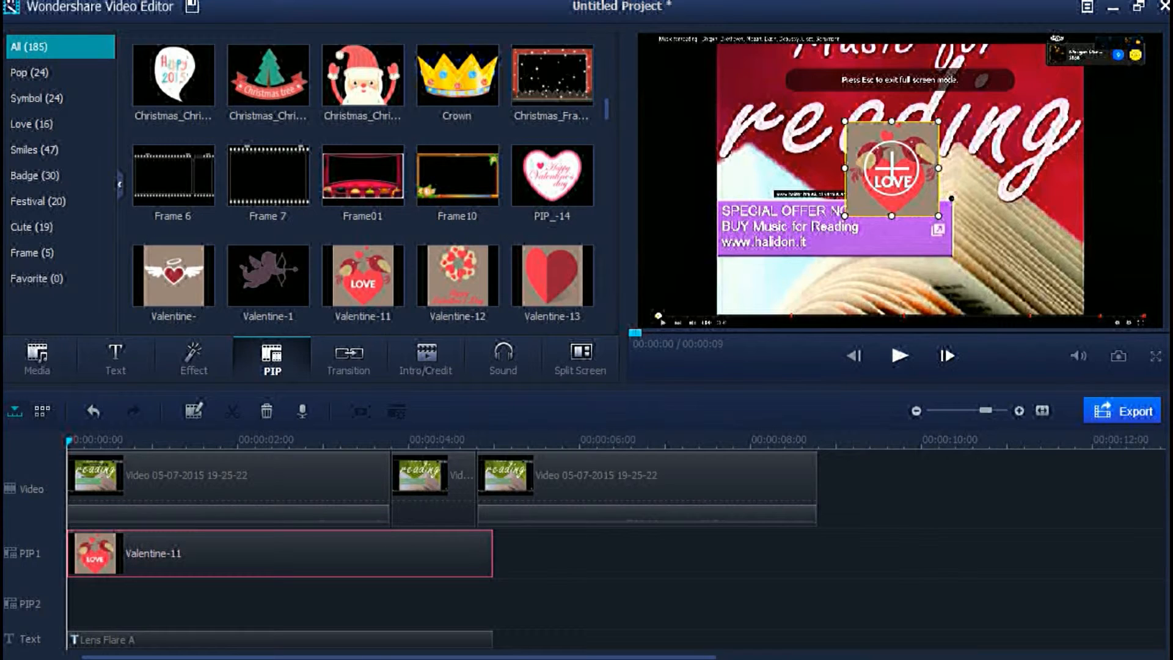
Try the Valentine-1 picture at the start of the PIP2 track and delete the pictures from both PIP tracks
drag(267, 276, 72, 600)
scroll(440, 550, right, 2)
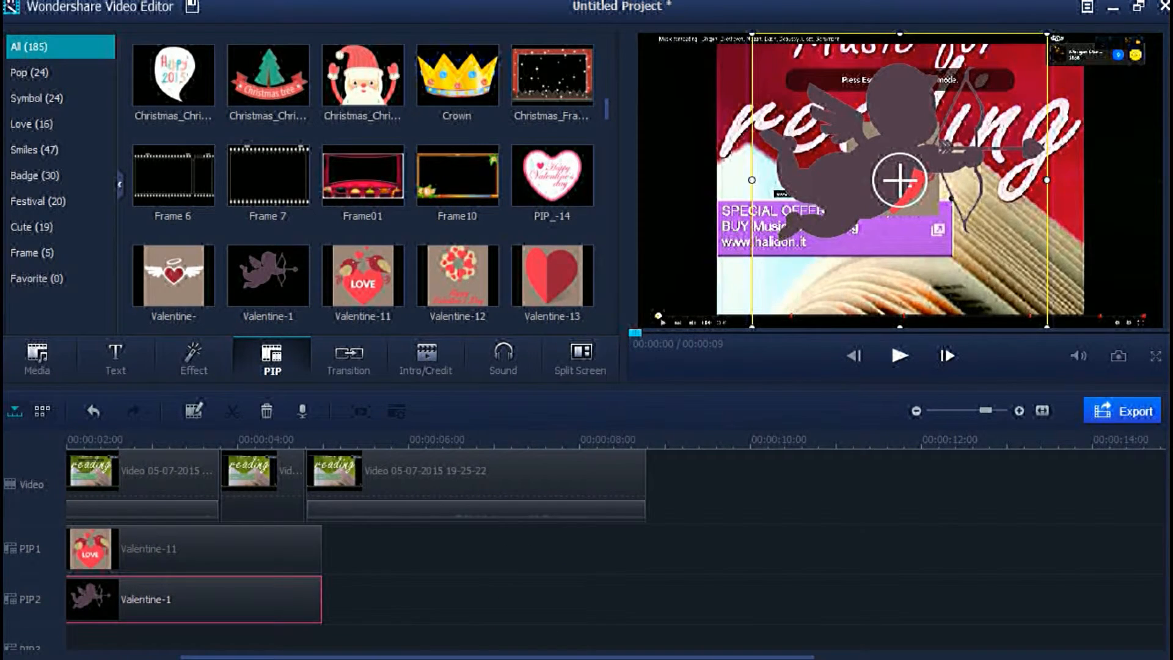
right_click(160, 602)
click(183, 592)
right_click(195, 548)
click(240, 537)
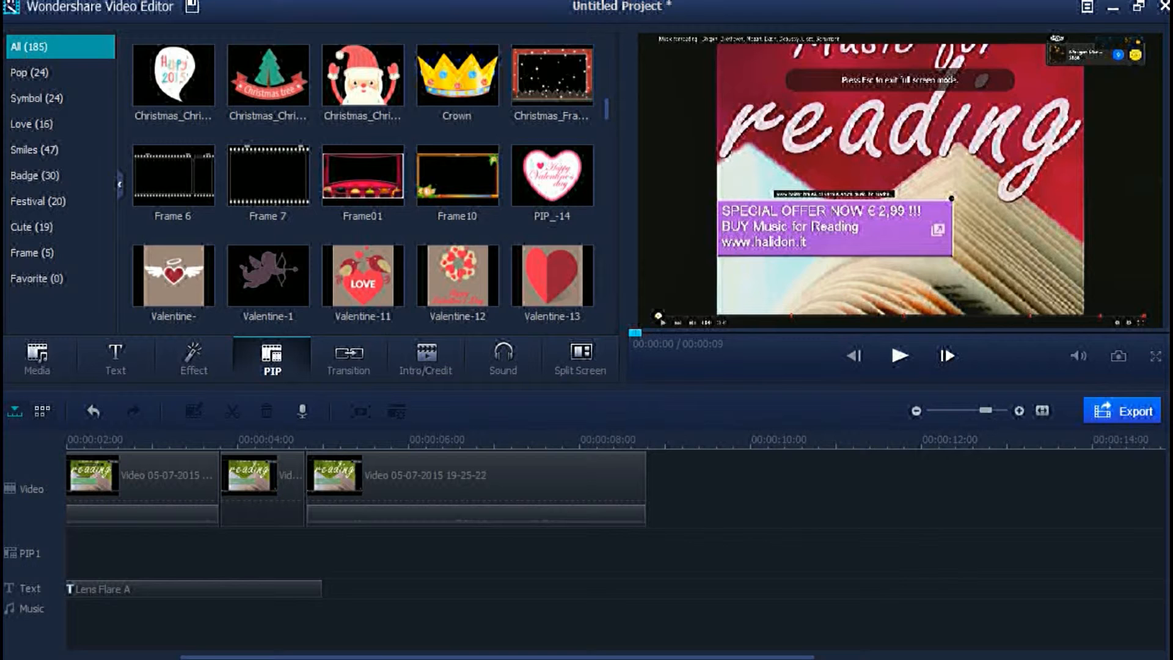
Preview the first Diamond_zoom transition and apply it to the end of the last video clip
click(349, 358)
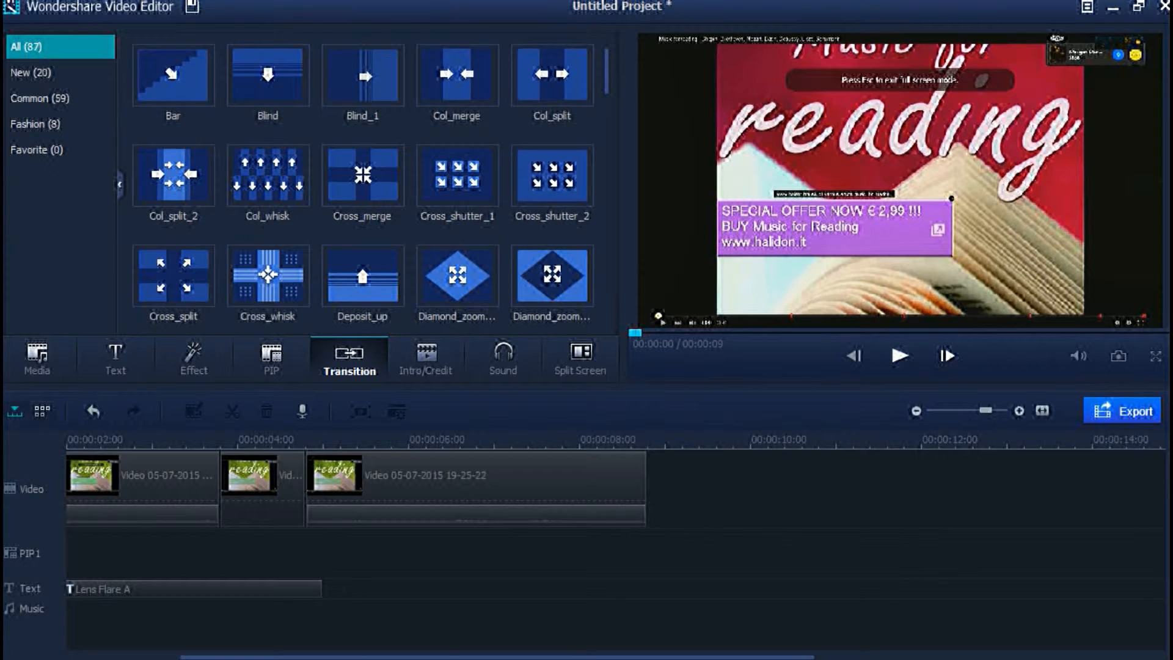
click(363, 276)
click(458, 276)
click(899, 355)
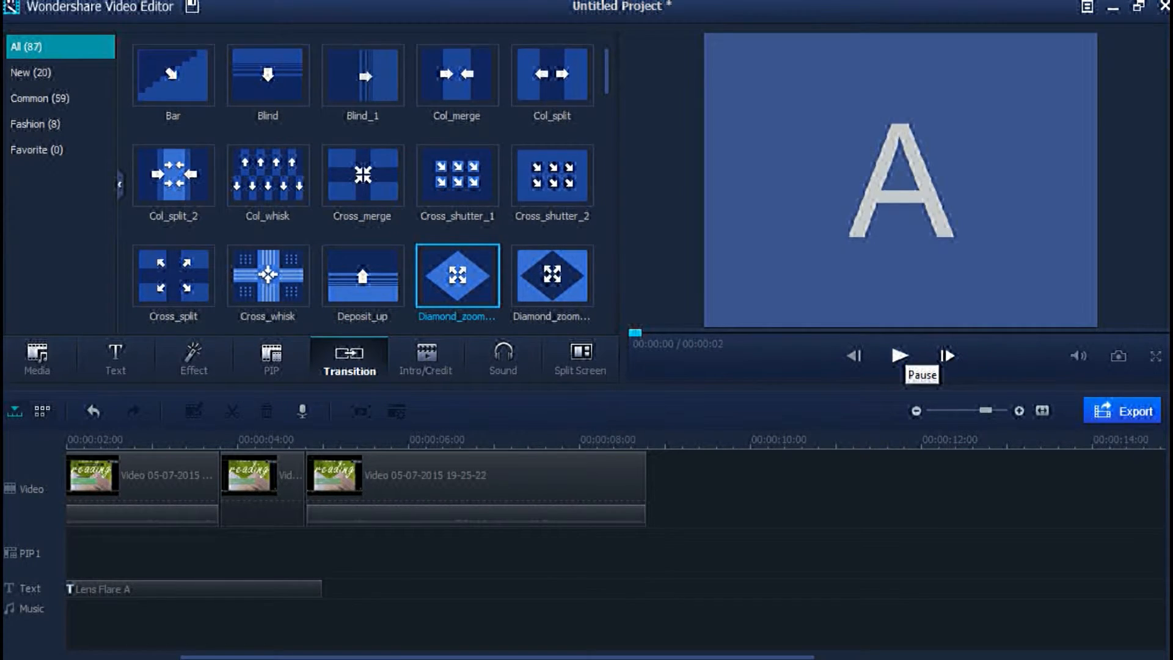
drag(458, 276, 561, 489)
Open the duration settings of the transition on the last clip and return to the transition library
right_click(539, 485)
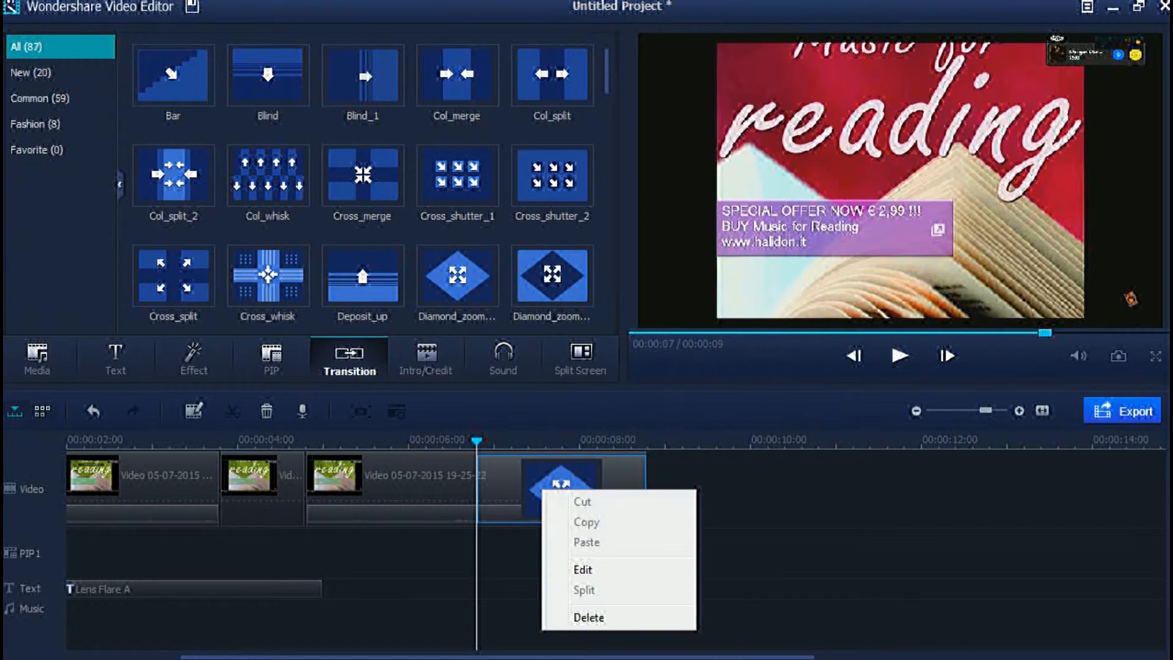
click(568, 568)
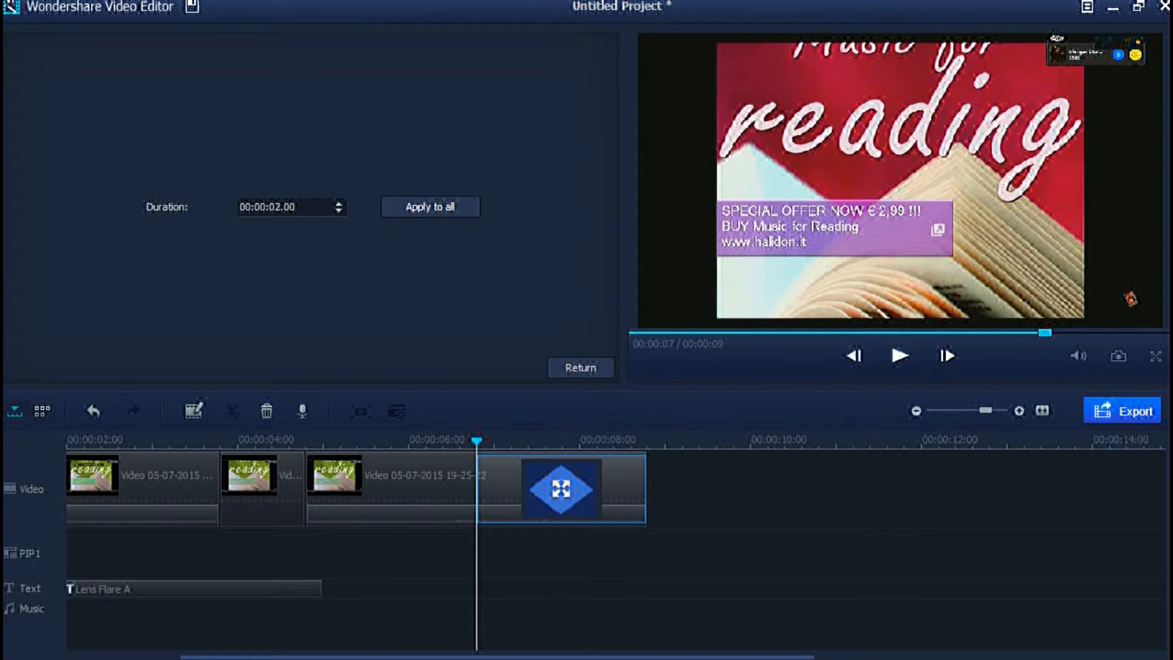
click(339, 203)
click(579, 367)
Play the timeline to preview the diamond transition at the end of the last clip
right_click(547, 480)
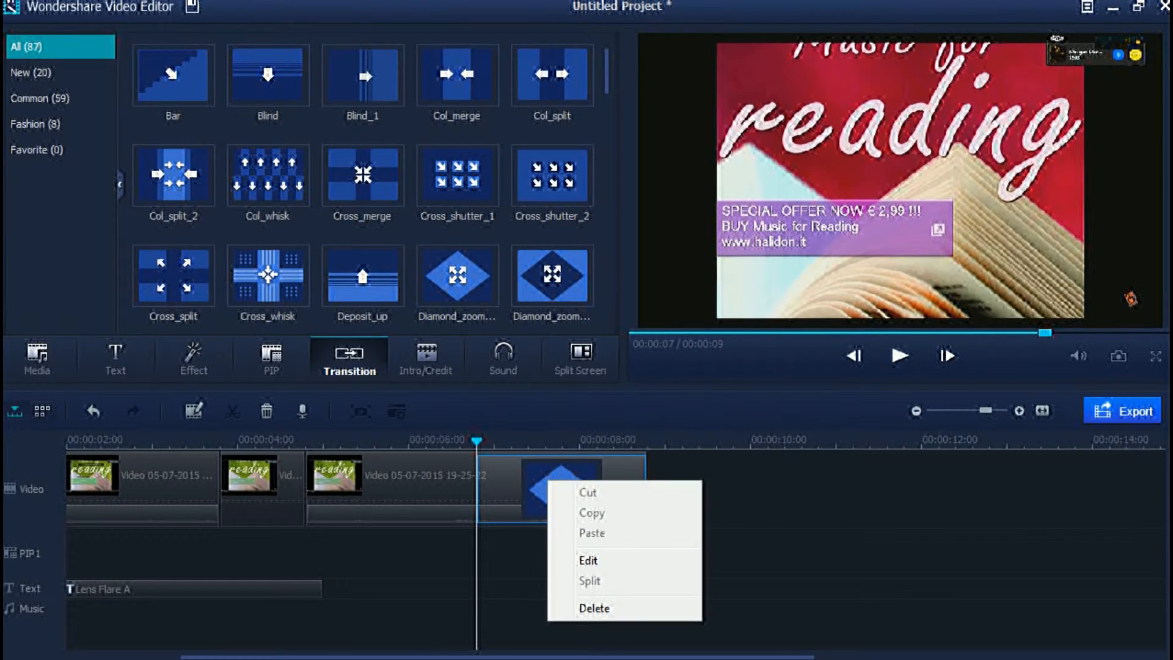
click(900, 356)
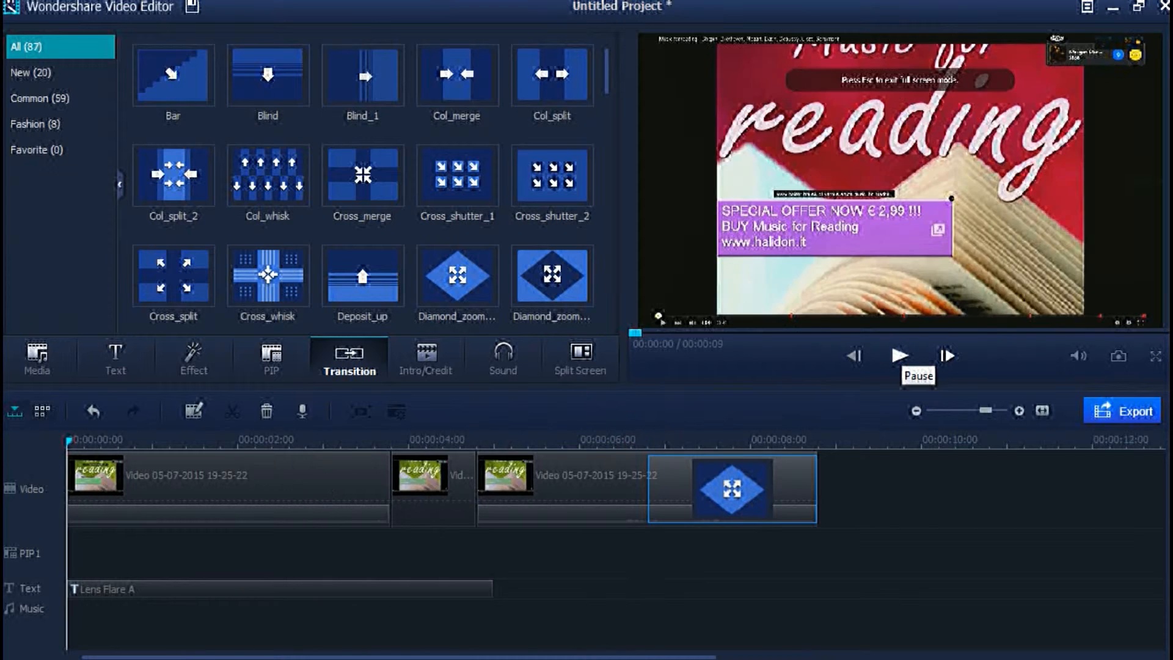
click(900, 356)
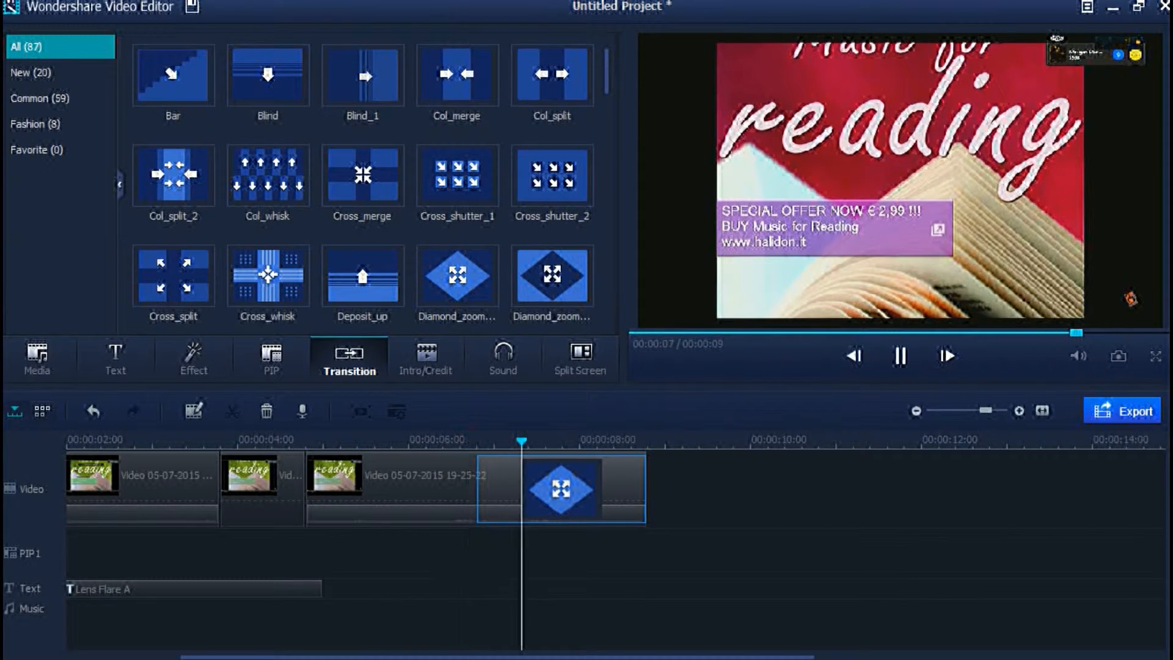
click(899, 355)
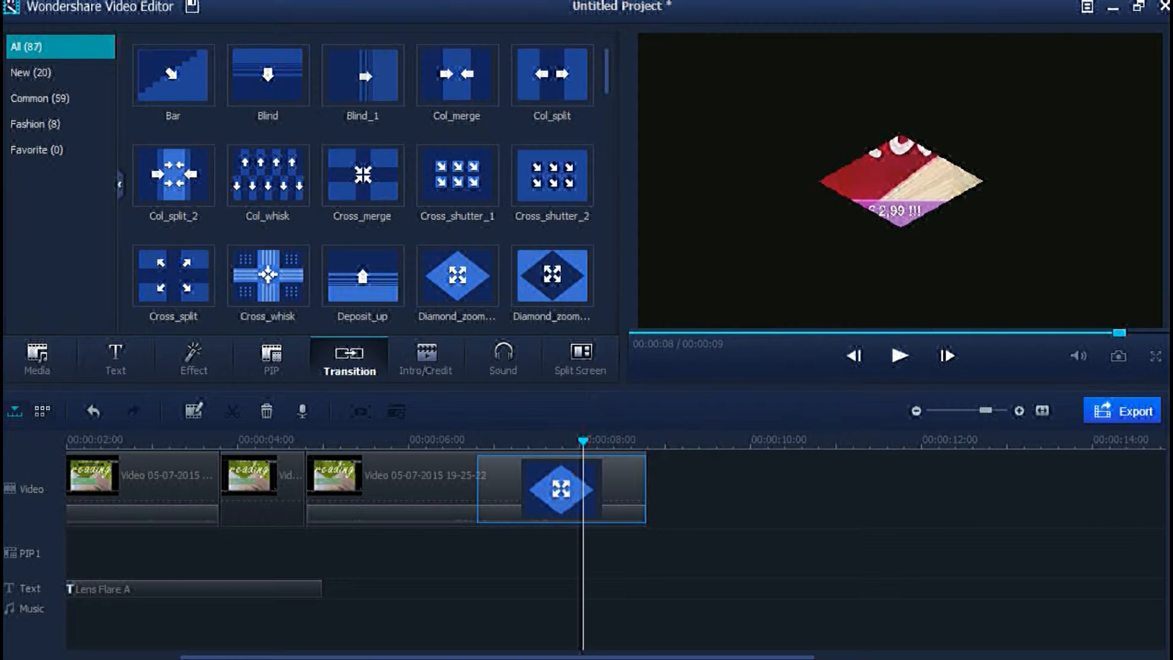
Replace the last clip's transition with Cross_shutter_1 and with Col_split, playing the timeline to check them
drag(457, 176, 561, 489)
click(900, 356)
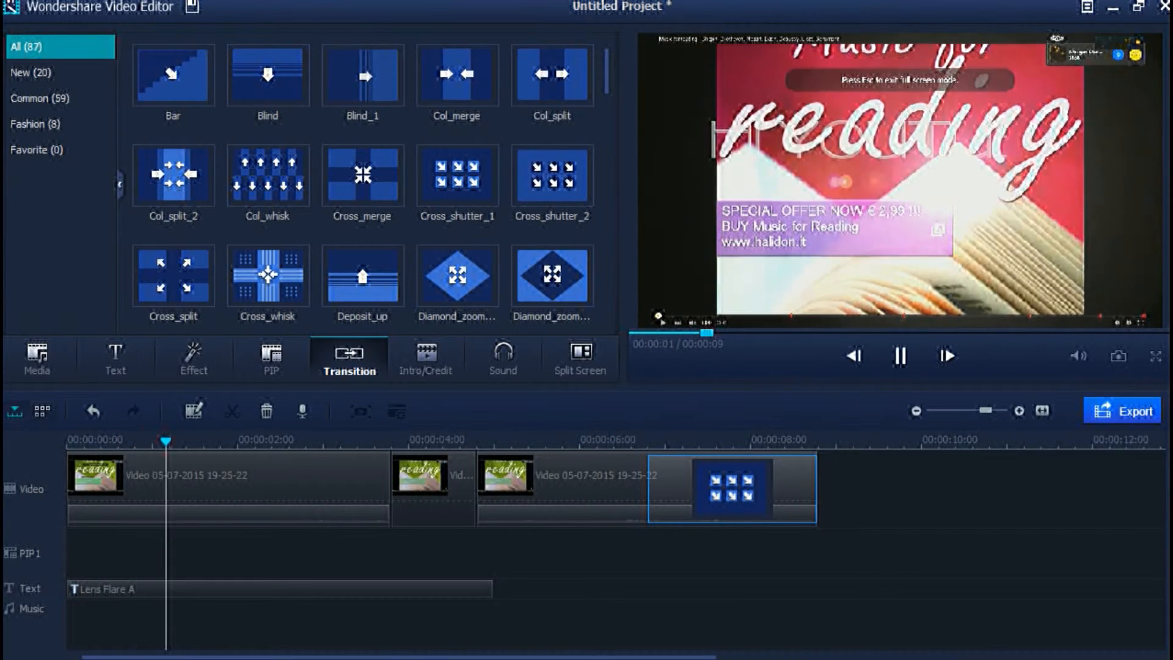
drag(551, 75, 732, 488)
click(900, 356)
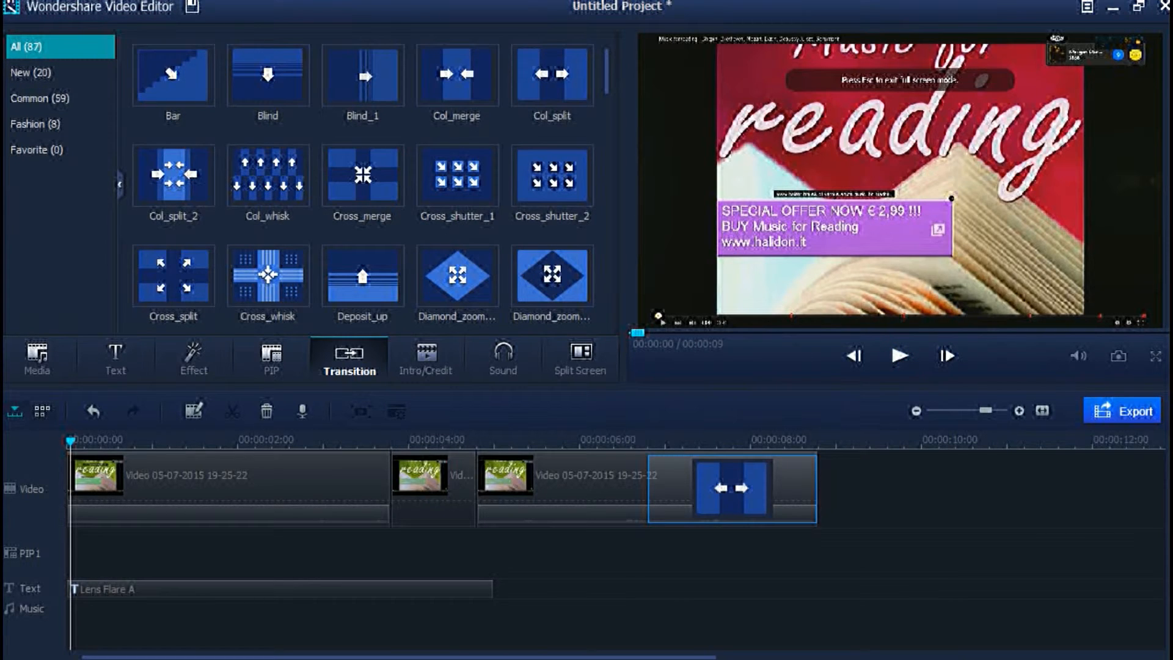
Replace the last clip's transition with the concentric-ring CrazyParamme... transition from the New category
click(60, 72)
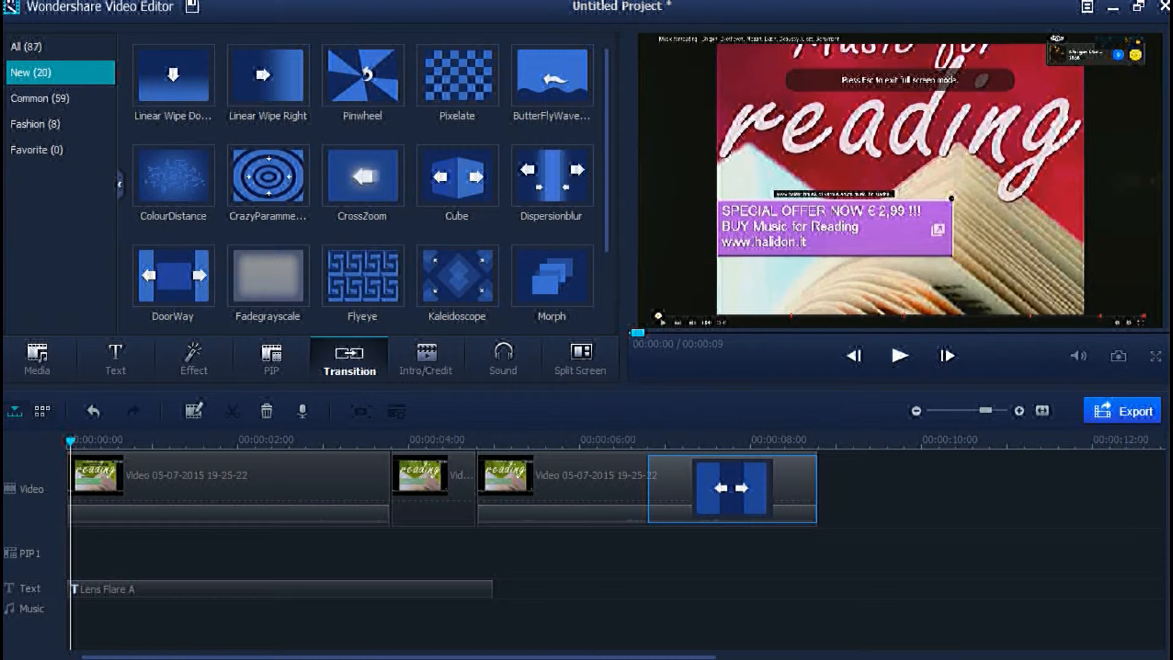
drag(267, 176, 732, 488)
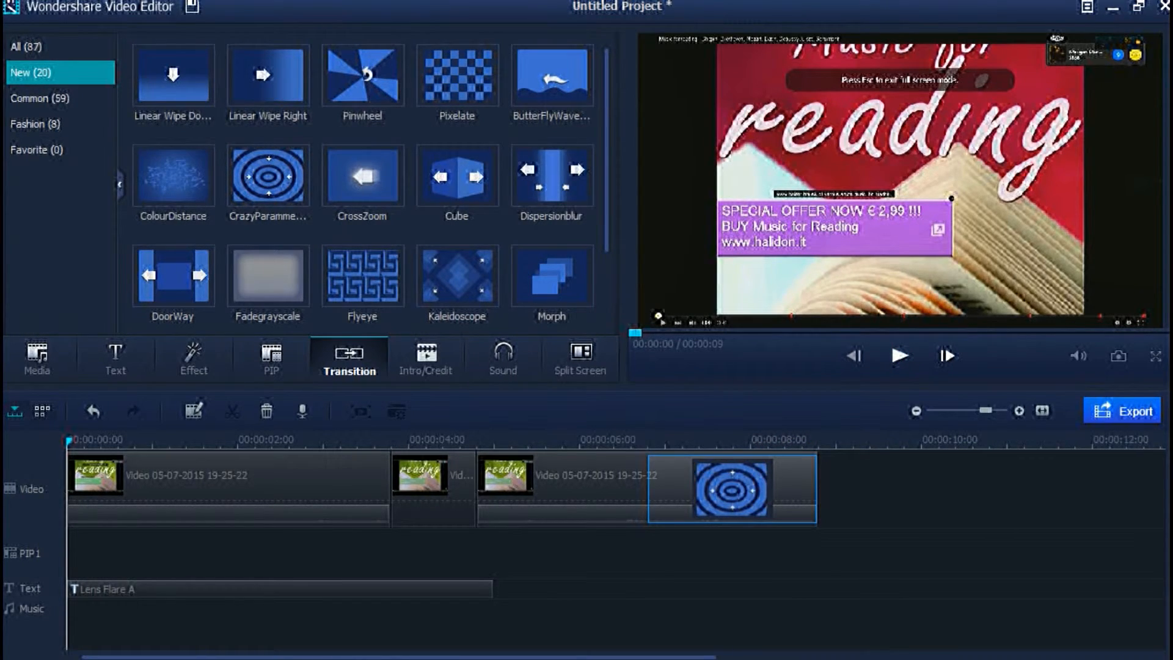
Insert the Journey intro at the start of the video track and play it through to the first clip
click(425, 357)
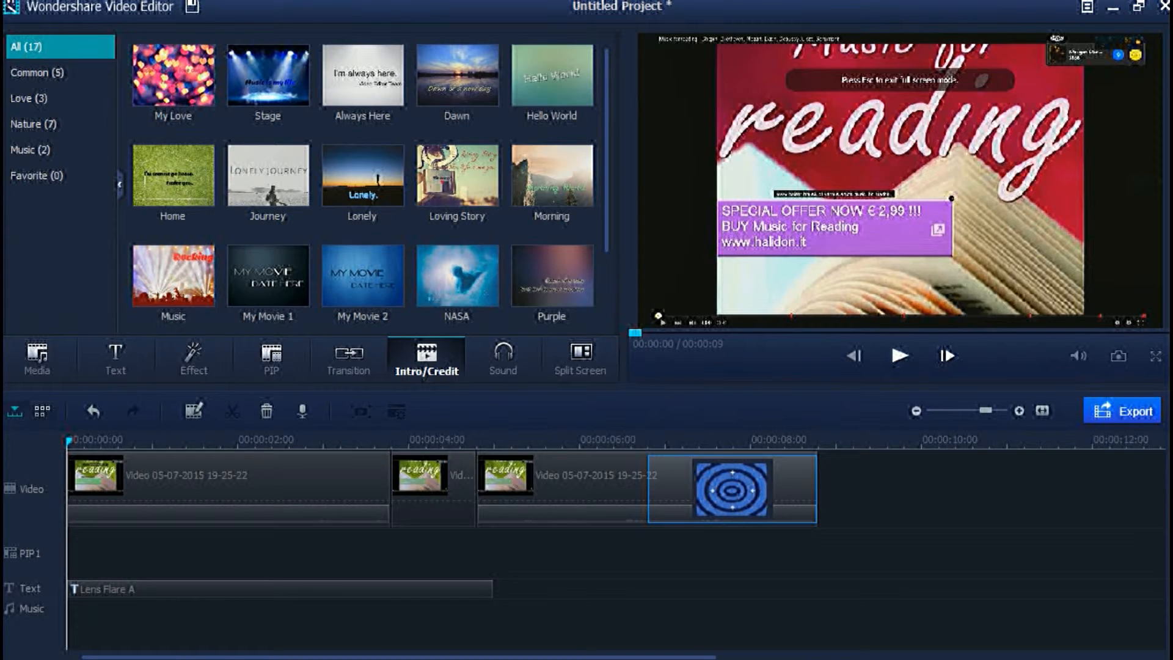
drag(268, 175, 68, 489)
click(900, 355)
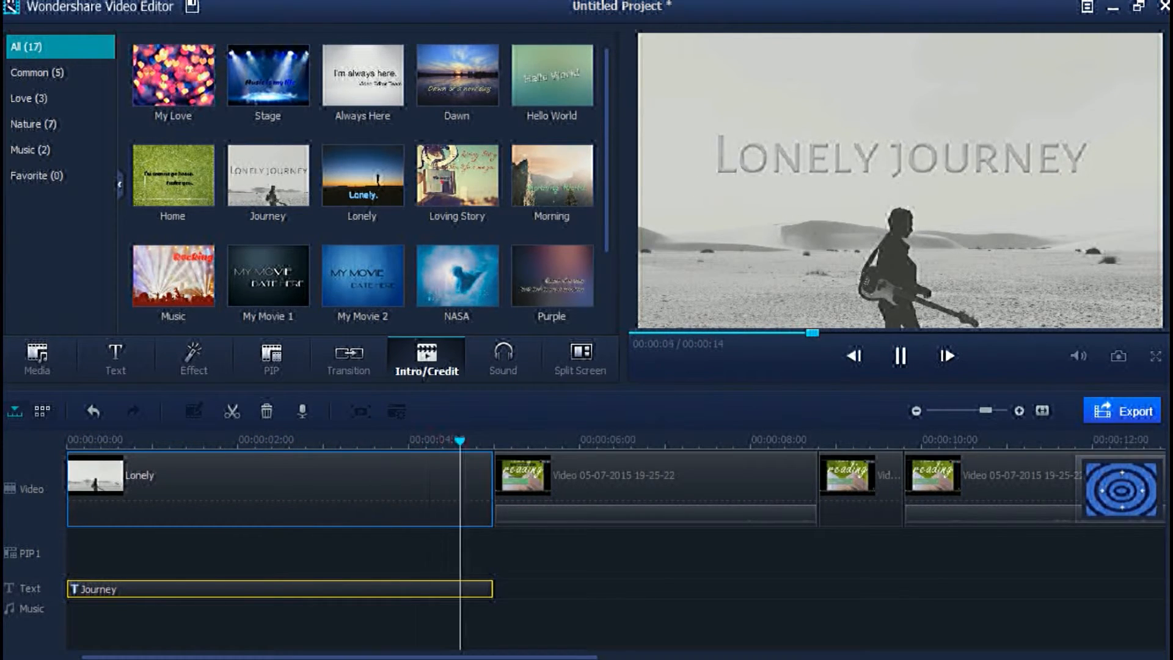
key(space)
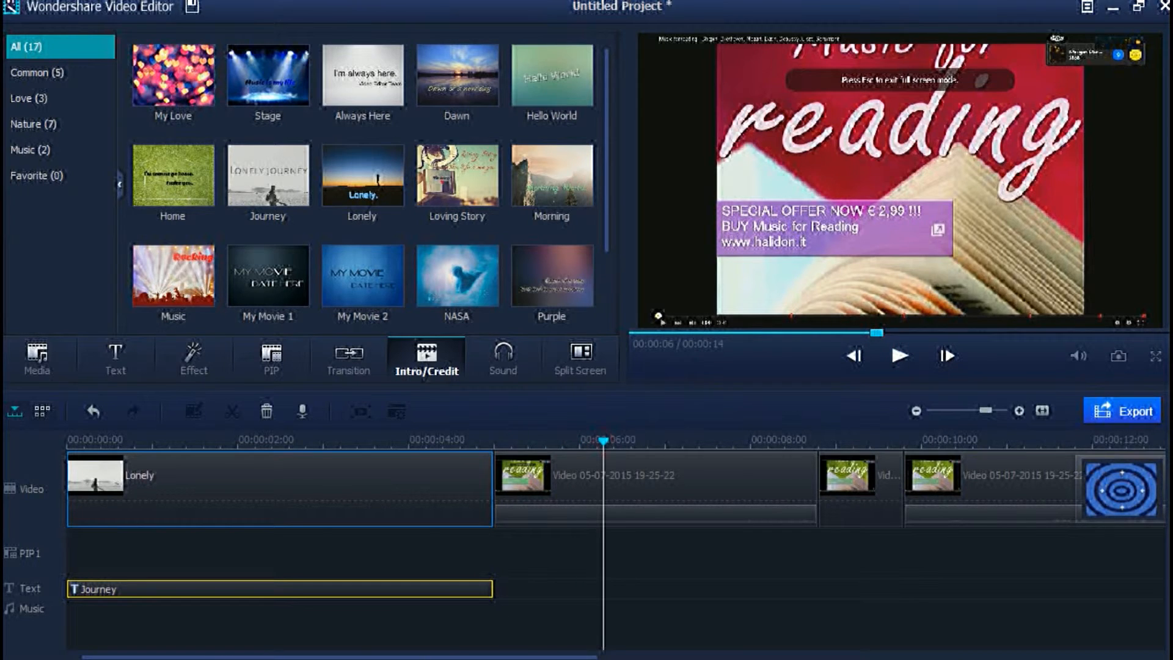
Browse the Music and Nature intros, insert the Morning intro at the start of the timeline and preview it
click(31, 150)
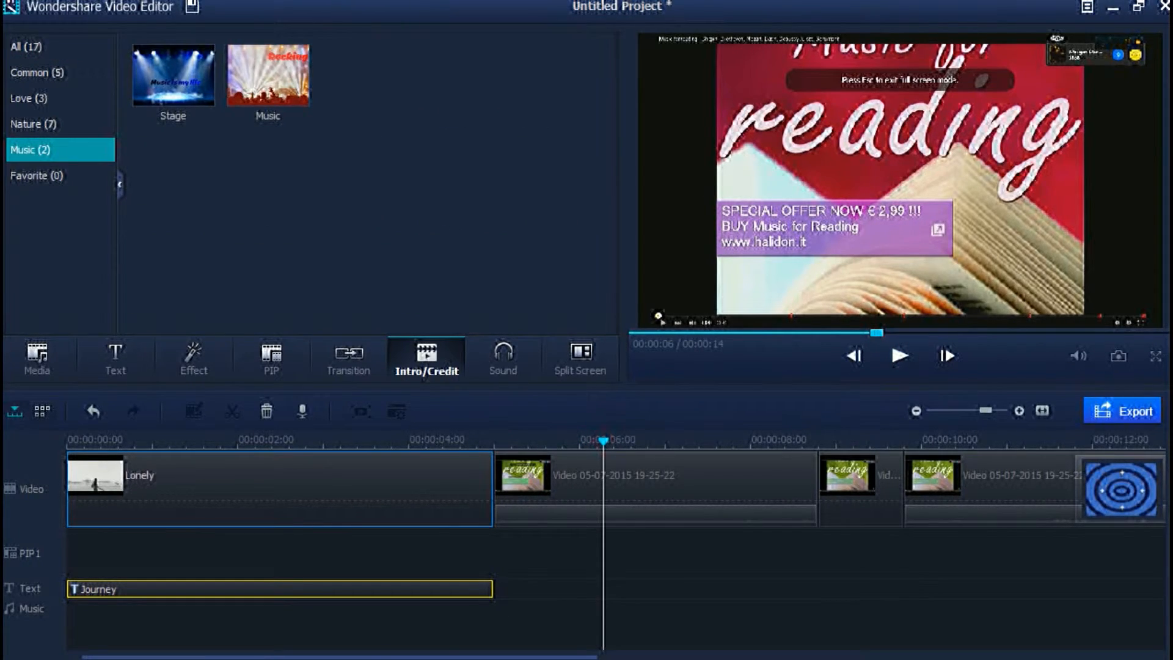
click(34, 124)
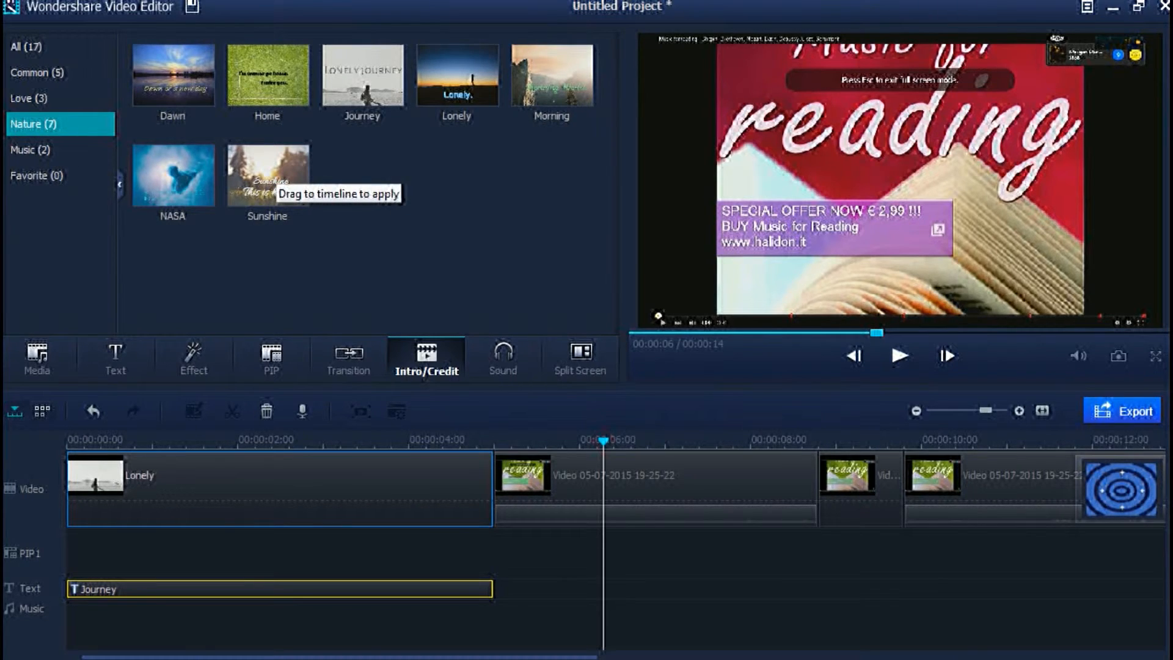
drag(552, 76, 275, 489)
click(900, 355)
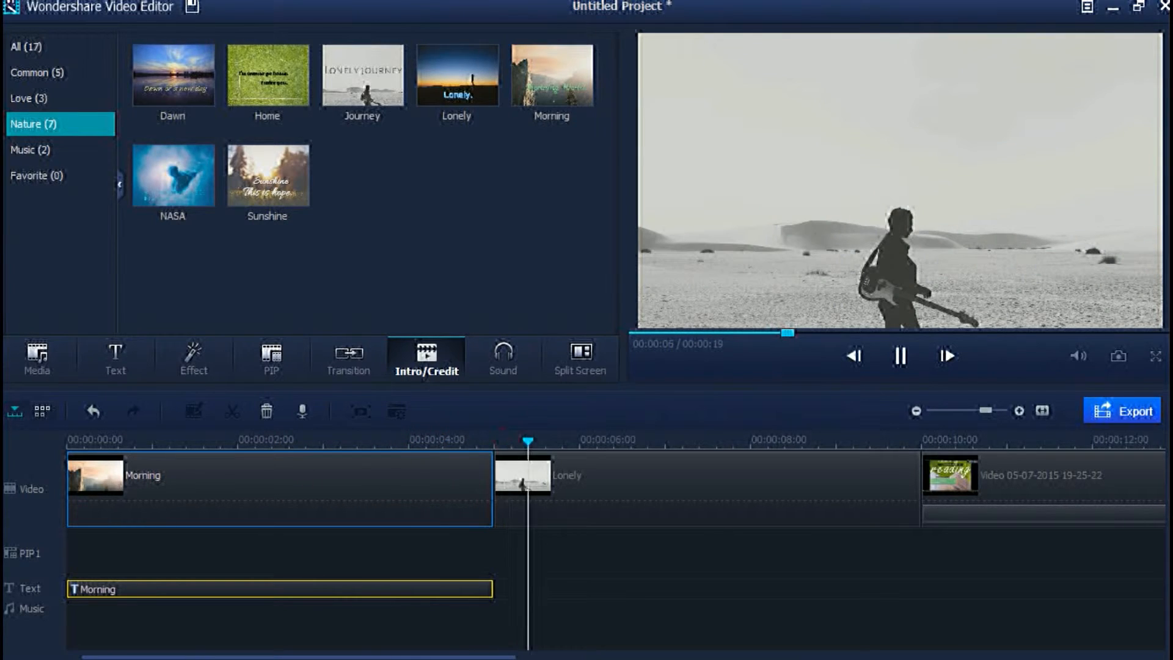
click(899, 356)
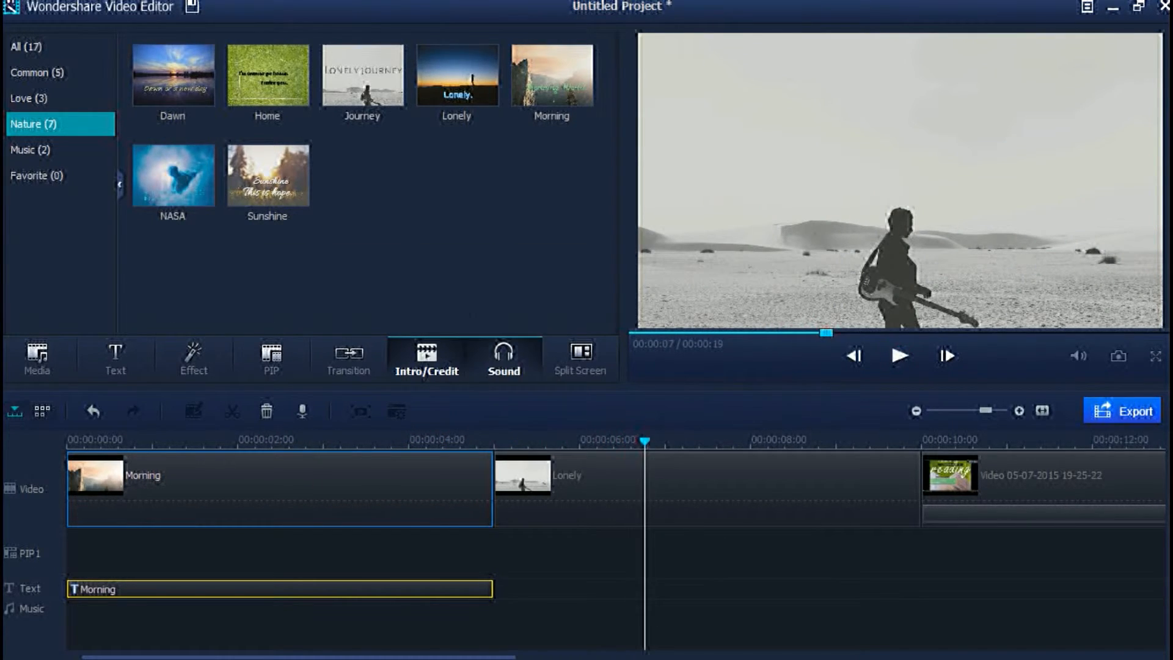
Delete the intros and all remaining video clips so that the timeline is empty
click(503, 358)
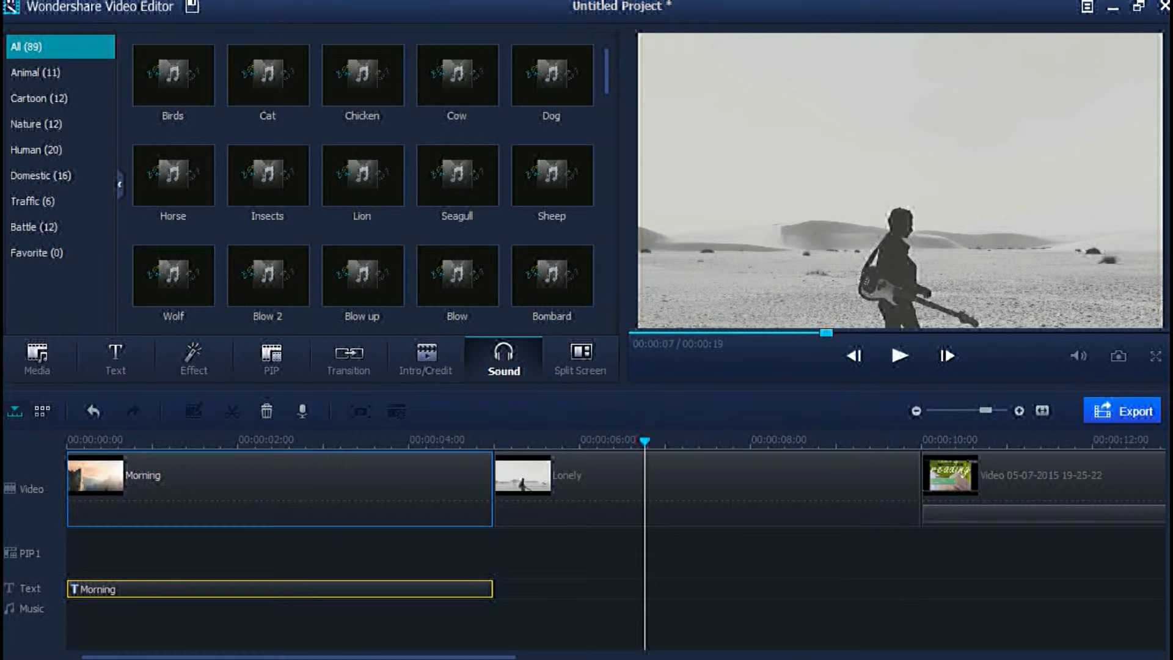
right_click(430, 498)
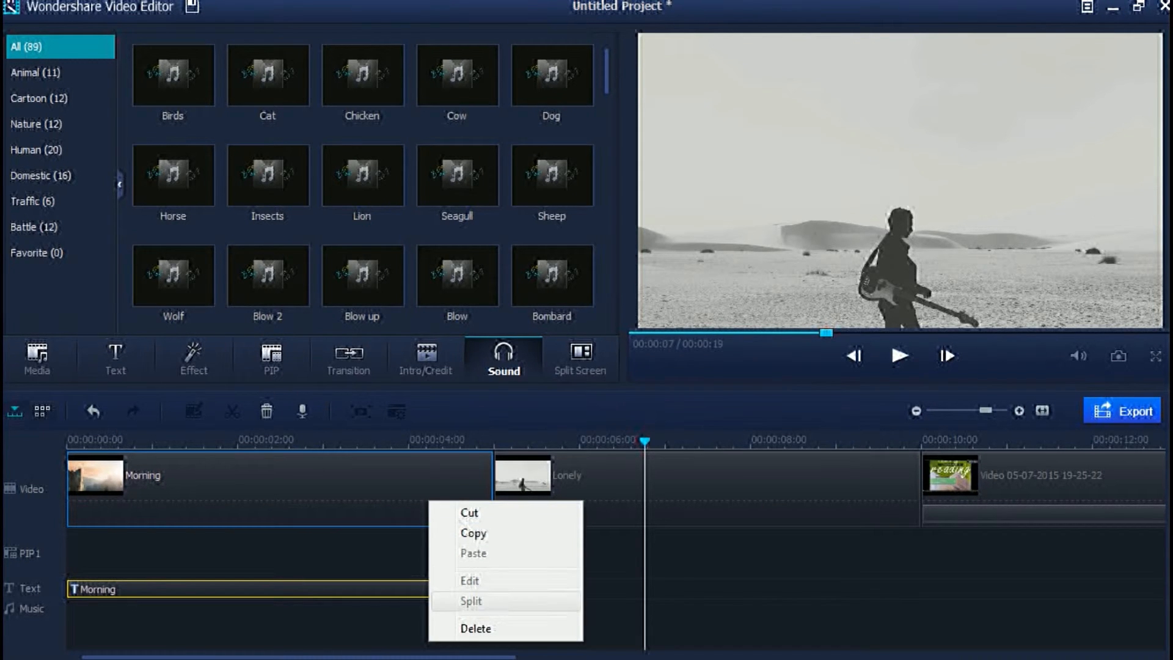
click(476, 629)
right_click(412, 488)
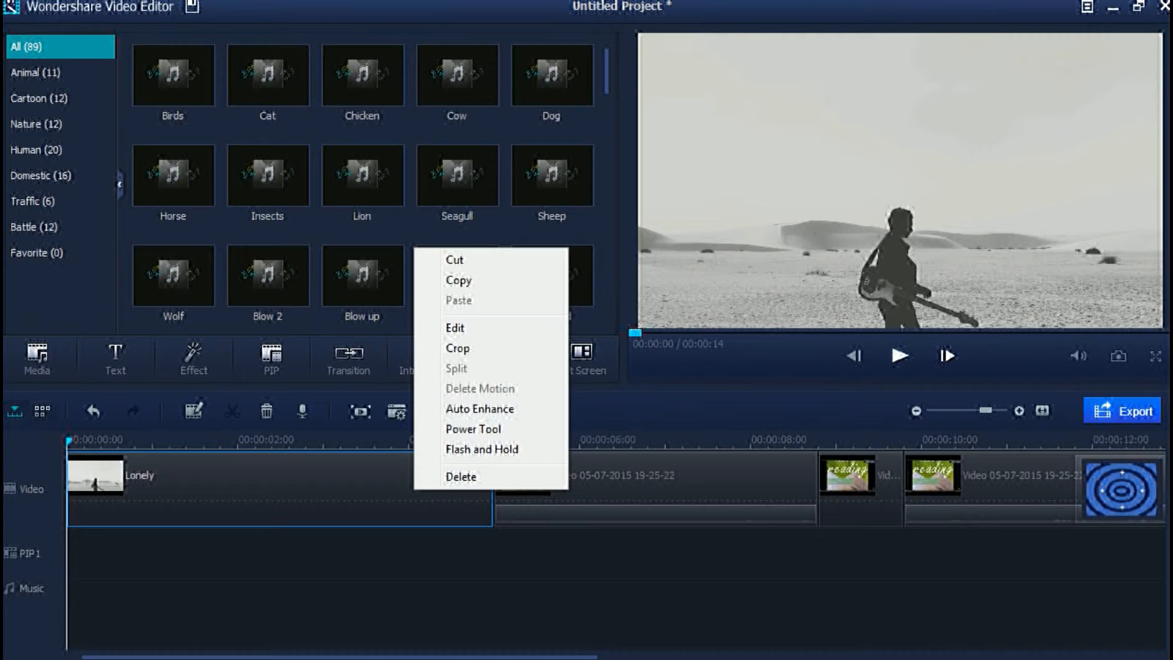
click(461, 475)
right_click(313, 488)
click(333, 474)
right_click(276, 482)
click(322, 468)
right_click(133, 478)
click(178, 470)
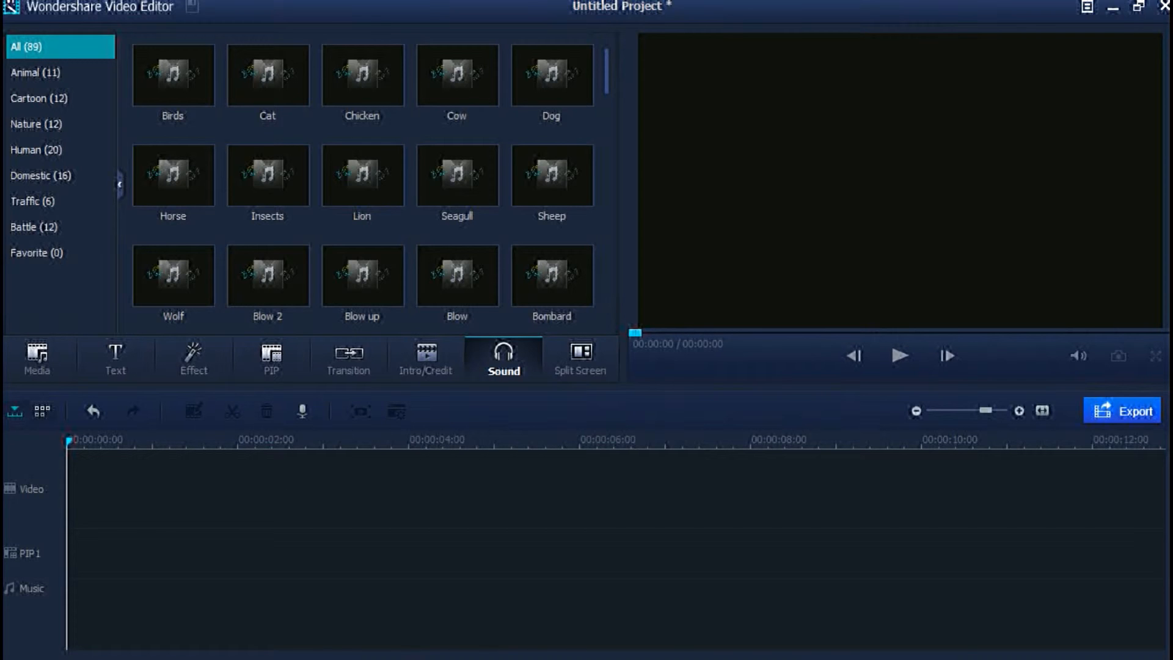
Open the media library and preview a few seconds of the reading video in User's Album 2
click(37, 356)
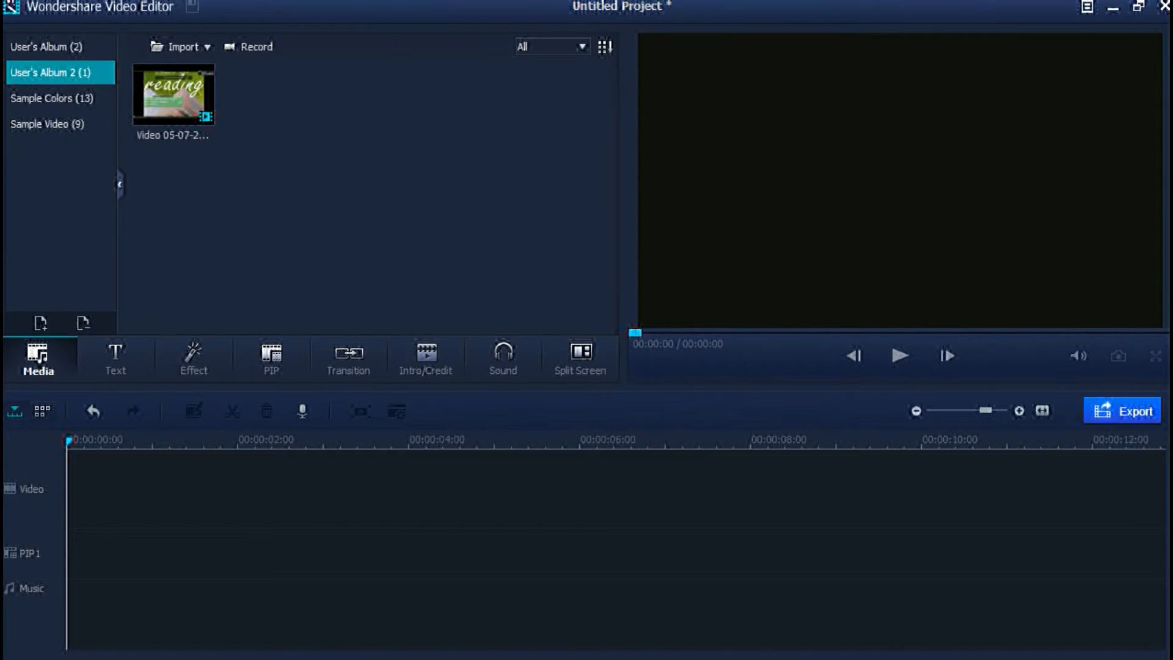
click(207, 47)
click(262, 88)
click(174, 96)
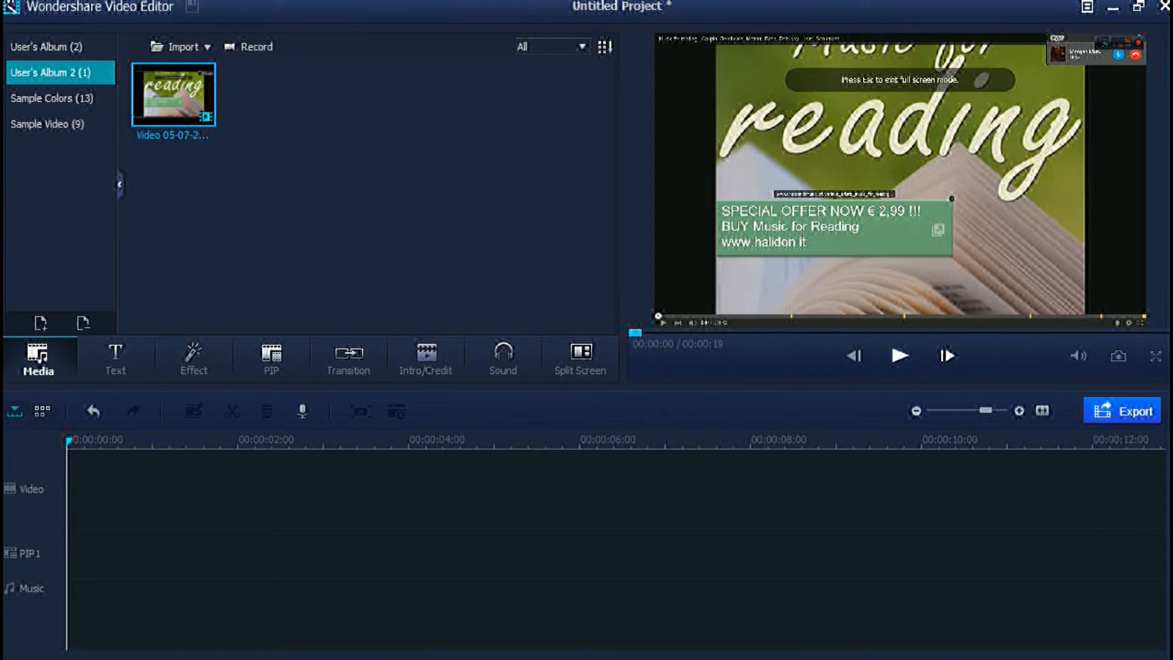
click(900, 355)
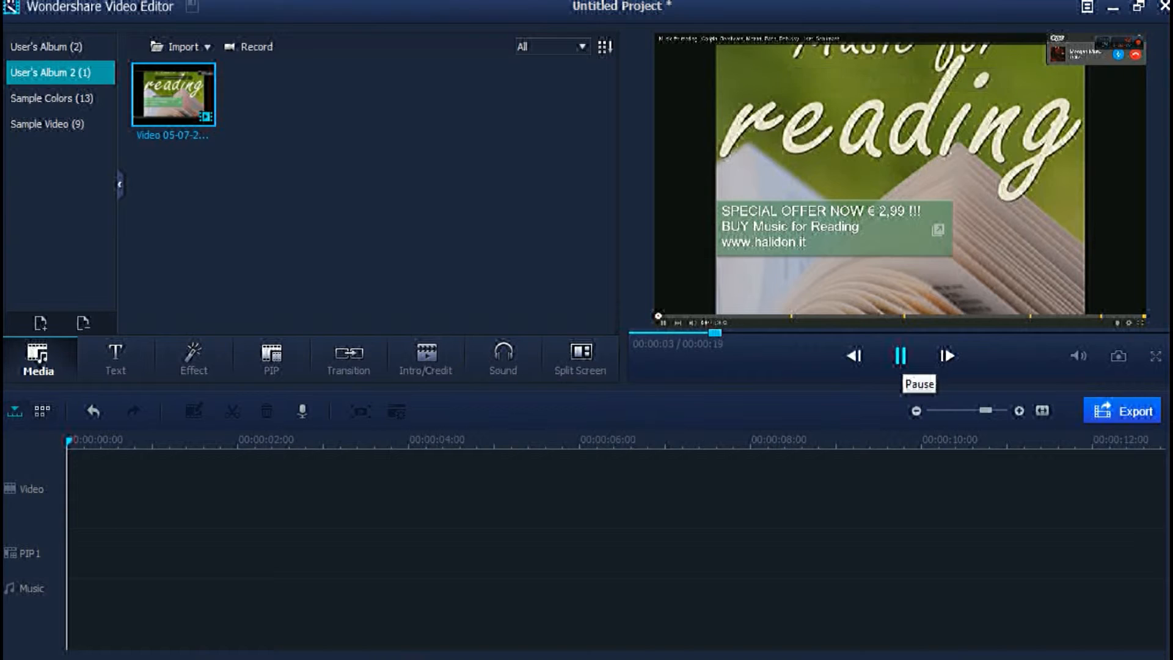
click(900, 356)
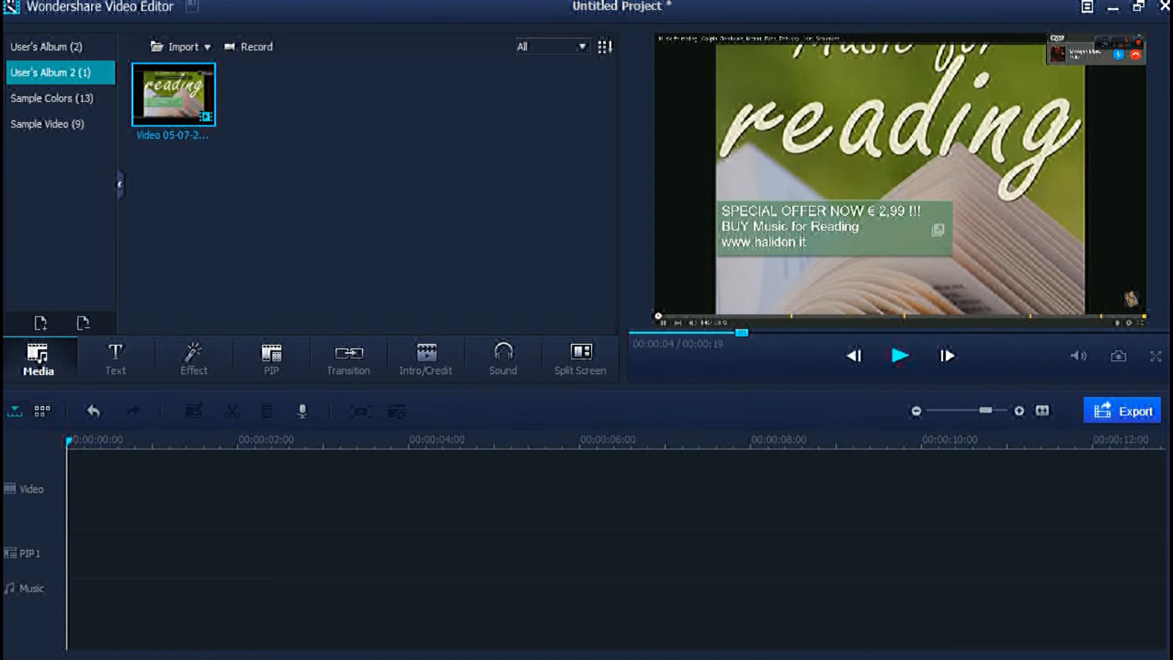
Add the reading video from User's Album 2 to the start of the video track and detach its audio
drag(174, 95, 150, 479)
right_click(150, 476)
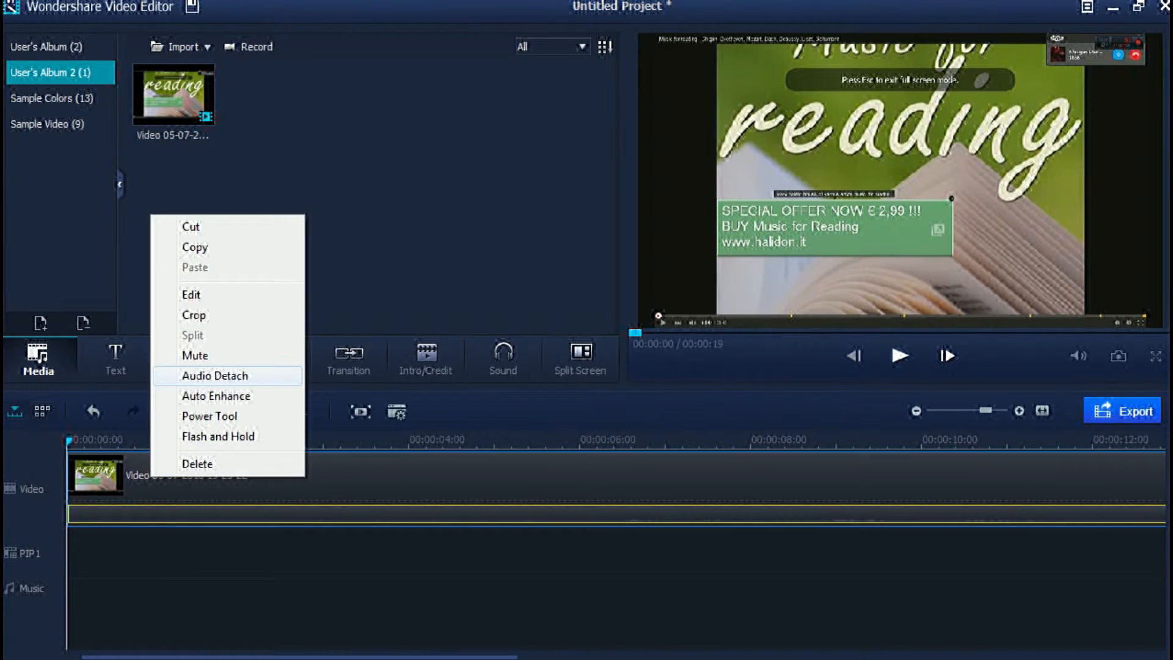
click(215, 375)
Delete the picture part of the clip from the video track and briefly play the detached audio
right_click(235, 477)
click(280, 463)
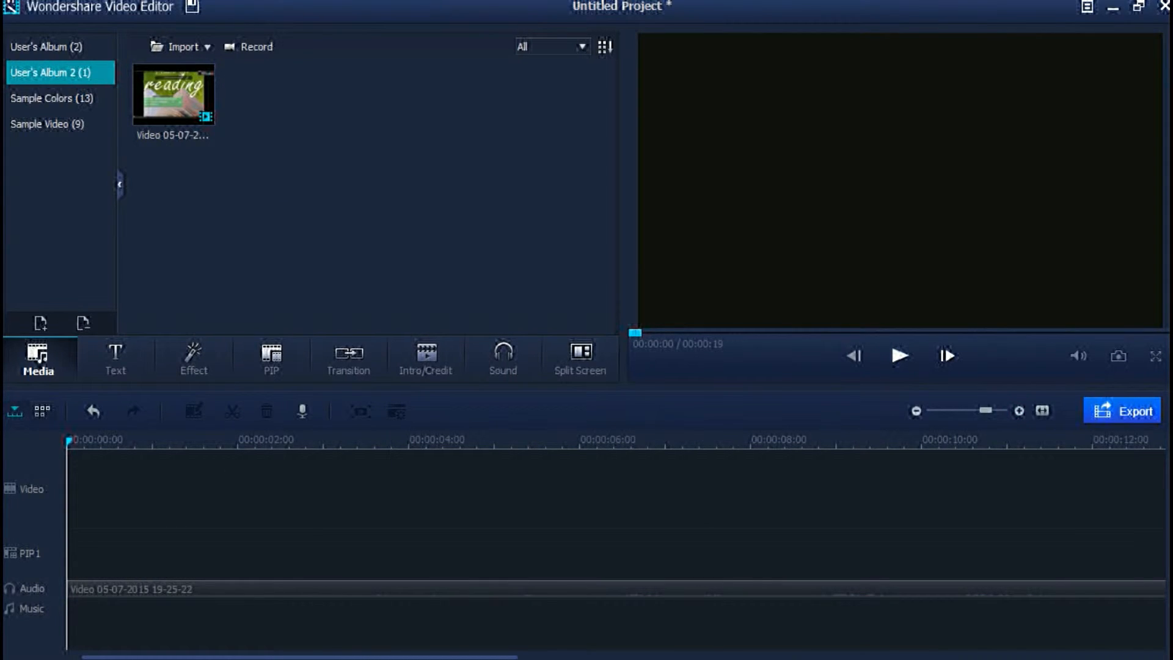
click(899, 355)
click(899, 355)
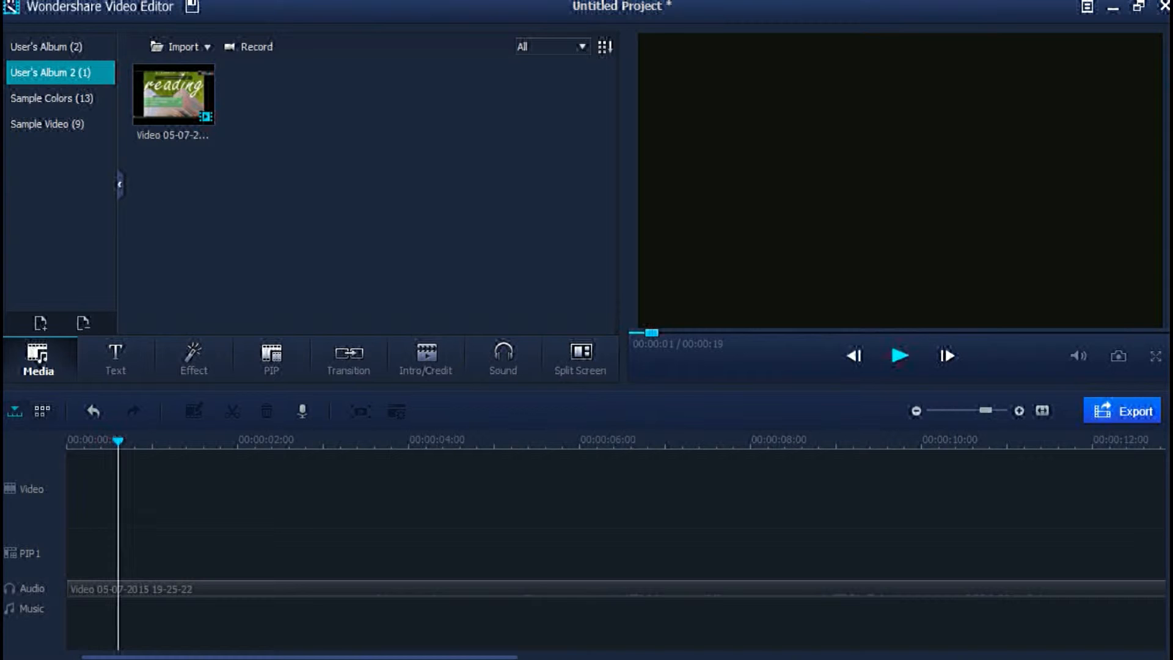
Open the sound effects library and delete the detached audio clip from the Audio track
click(503, 358)
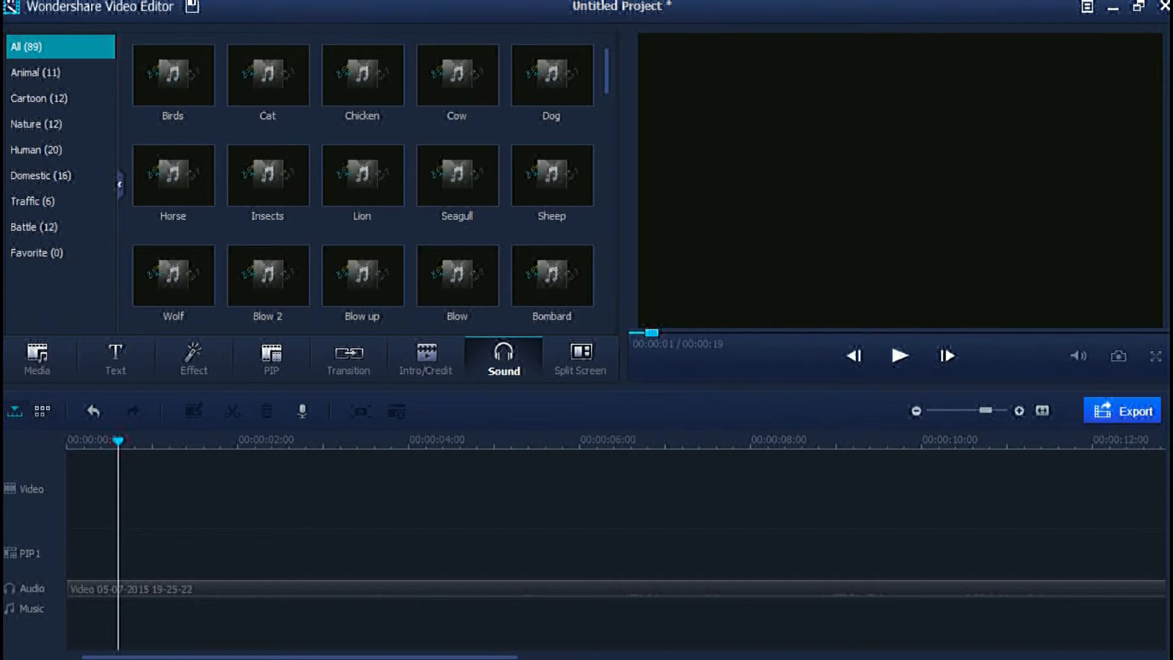
right_click(413, 588)
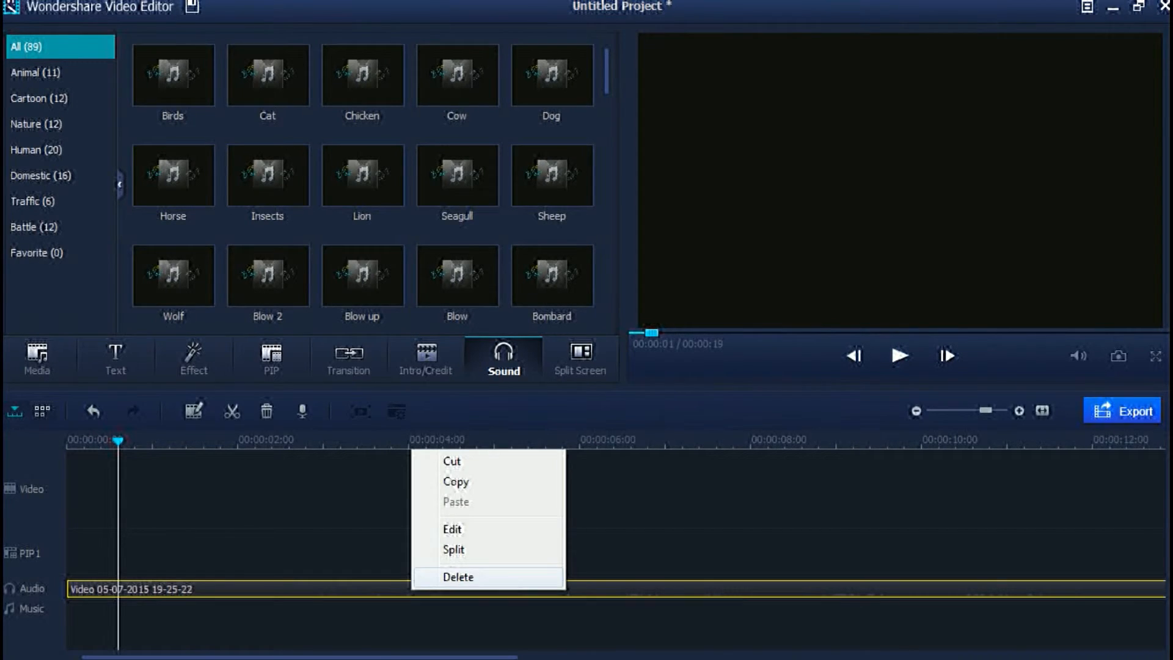
click(453, 576)
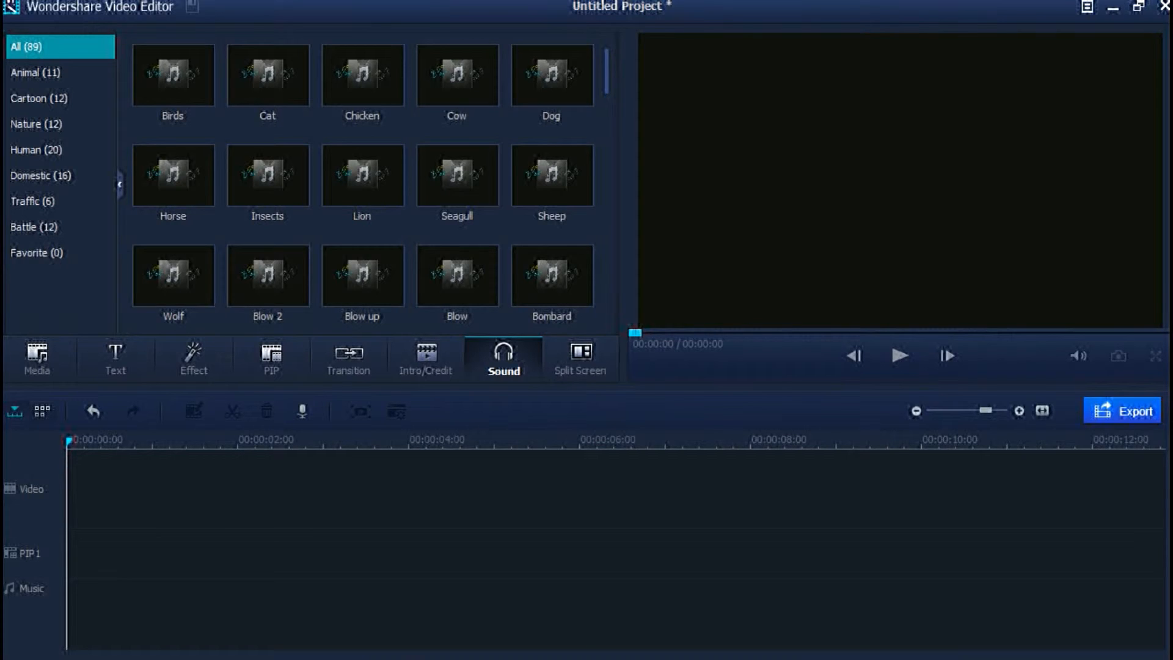
Preview the Seagull sound effect for a moment, and select Running sound in the Human category
click(457, 176)
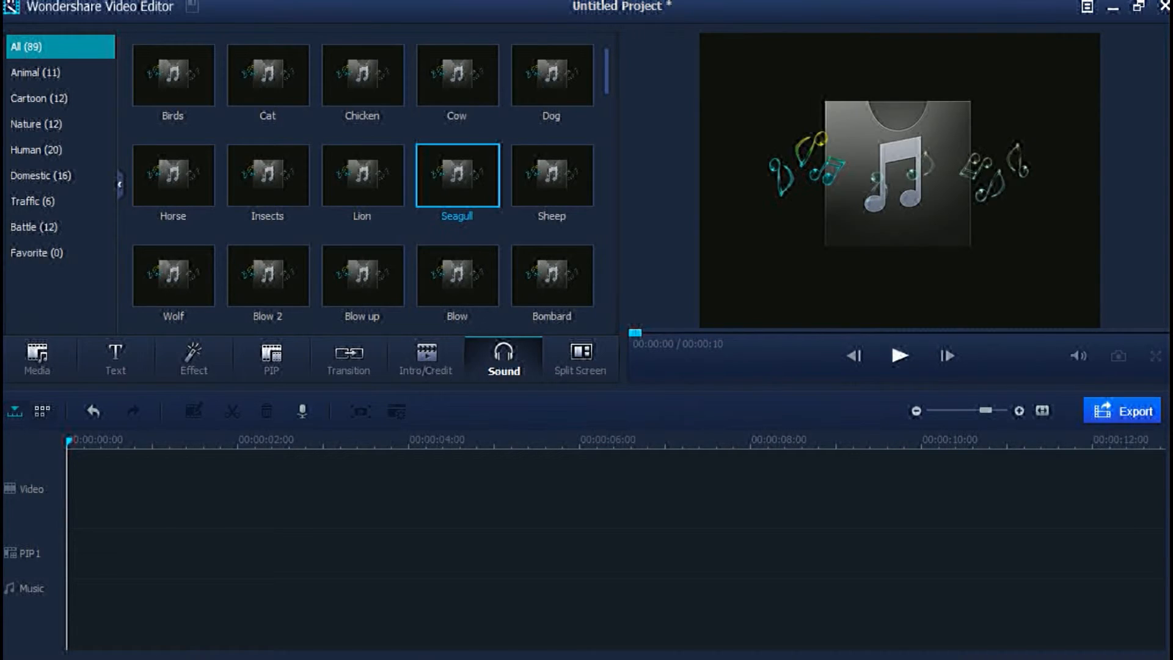
click(899, 355)
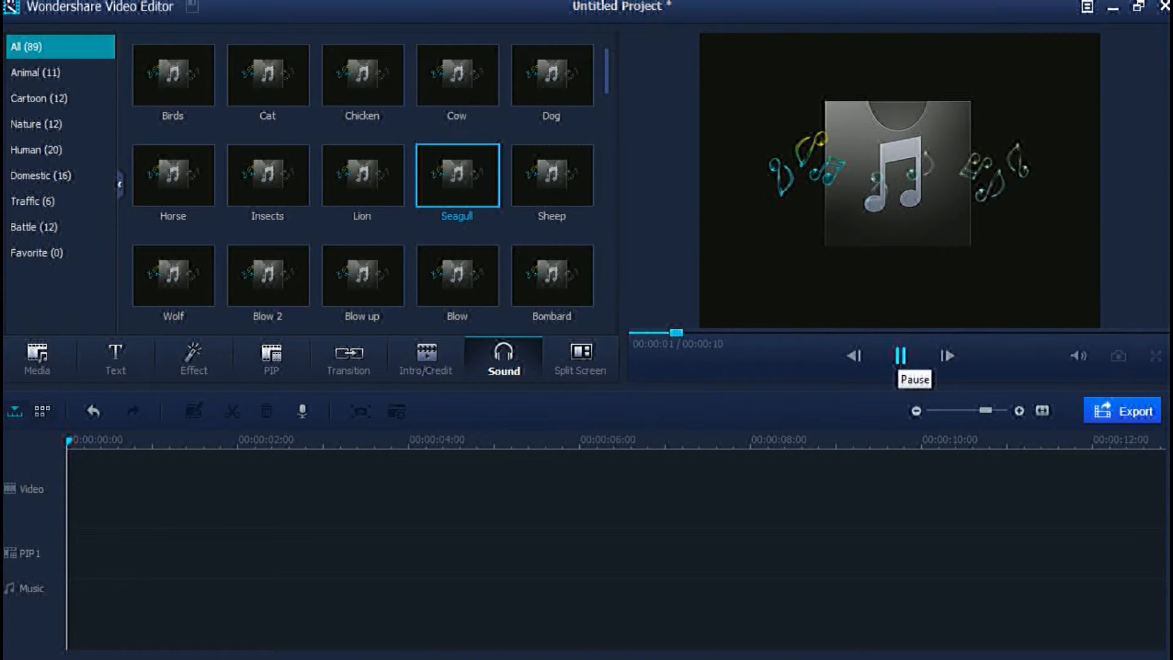
click(900, 355)
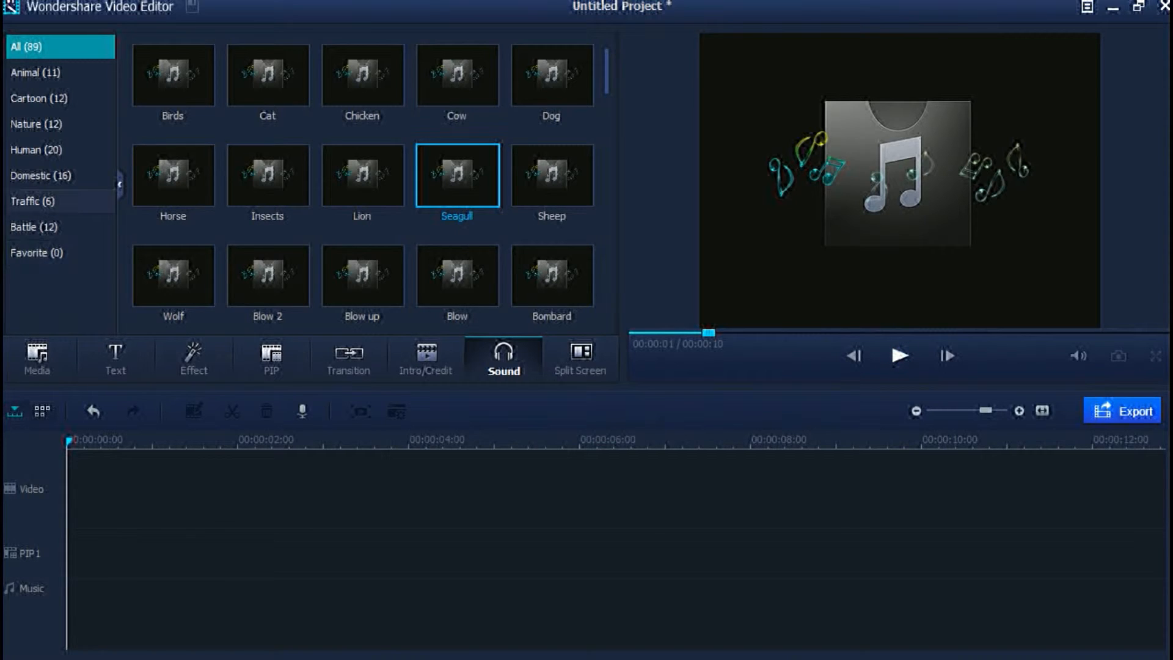
click(37, 149)
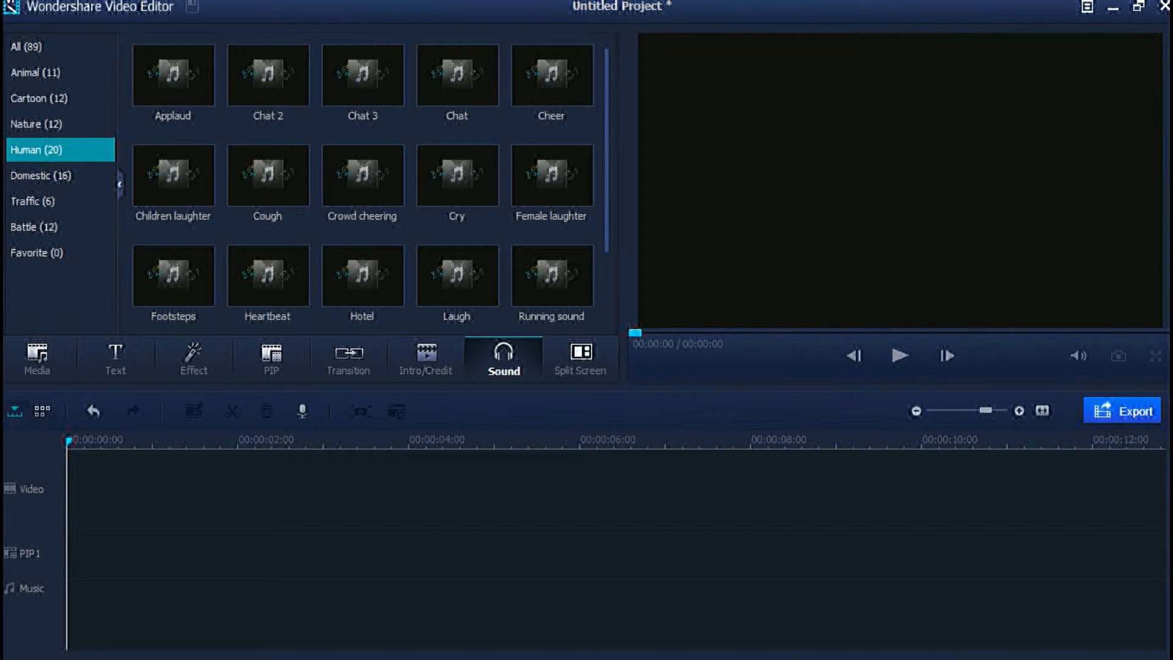
double_click(552, 275)
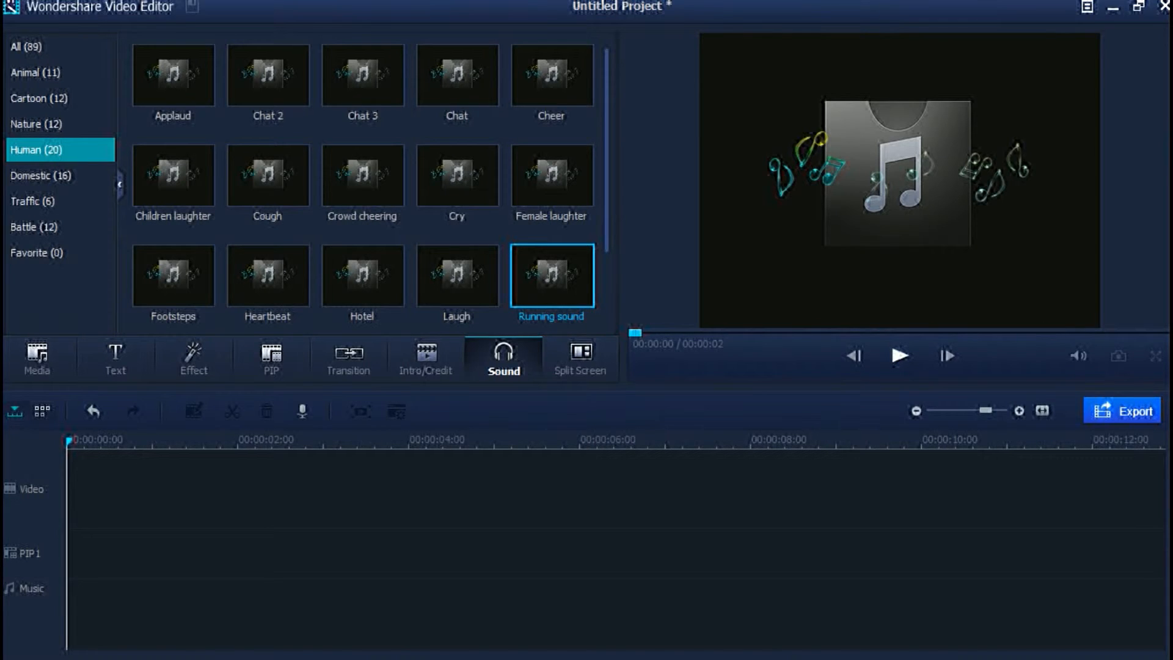
Add the 3 Screen E split-screen layout to the start of the video track and place the reading video in drop zone 1
click(580, 359)
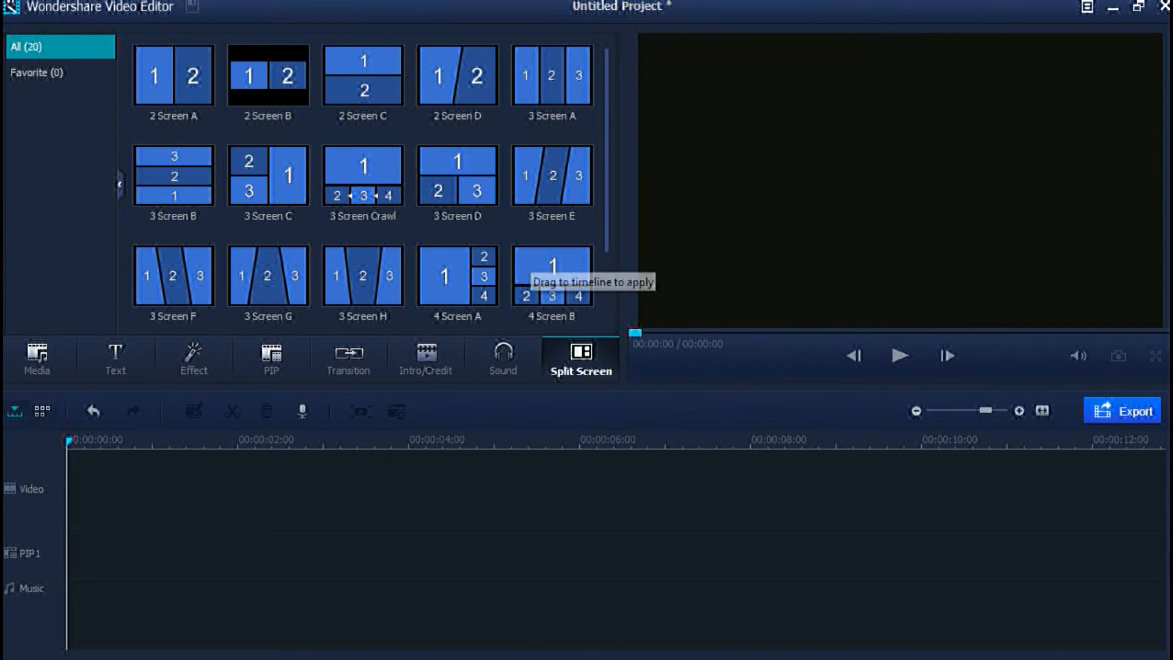
drag(551, 176, 232, 489)
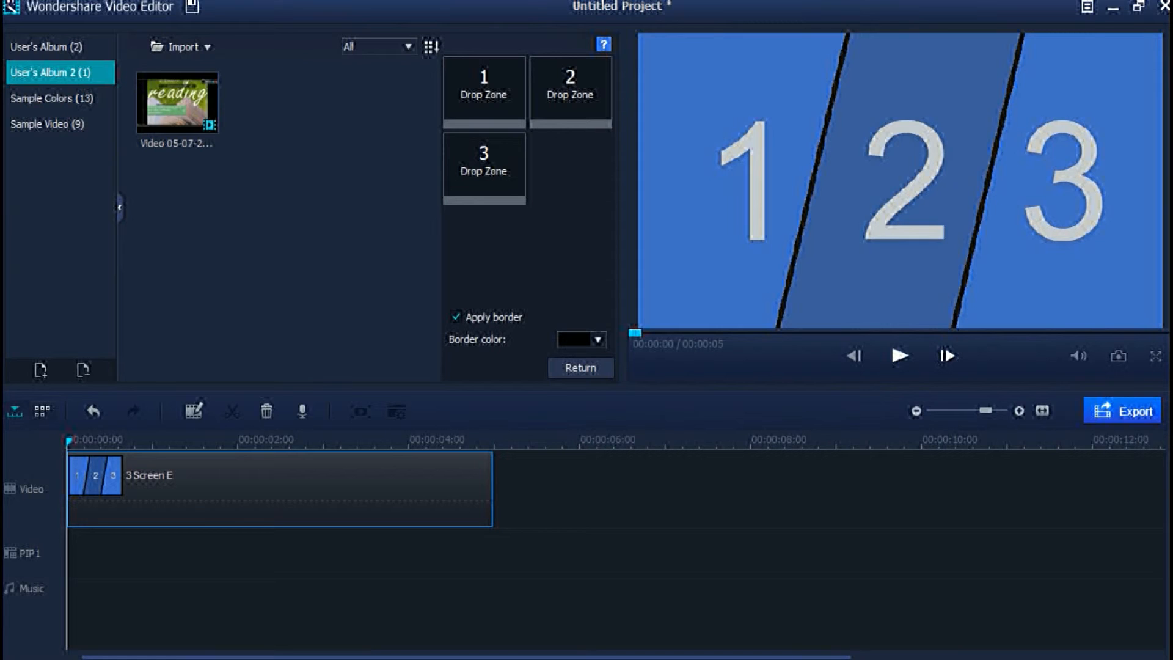
click(178, 103)
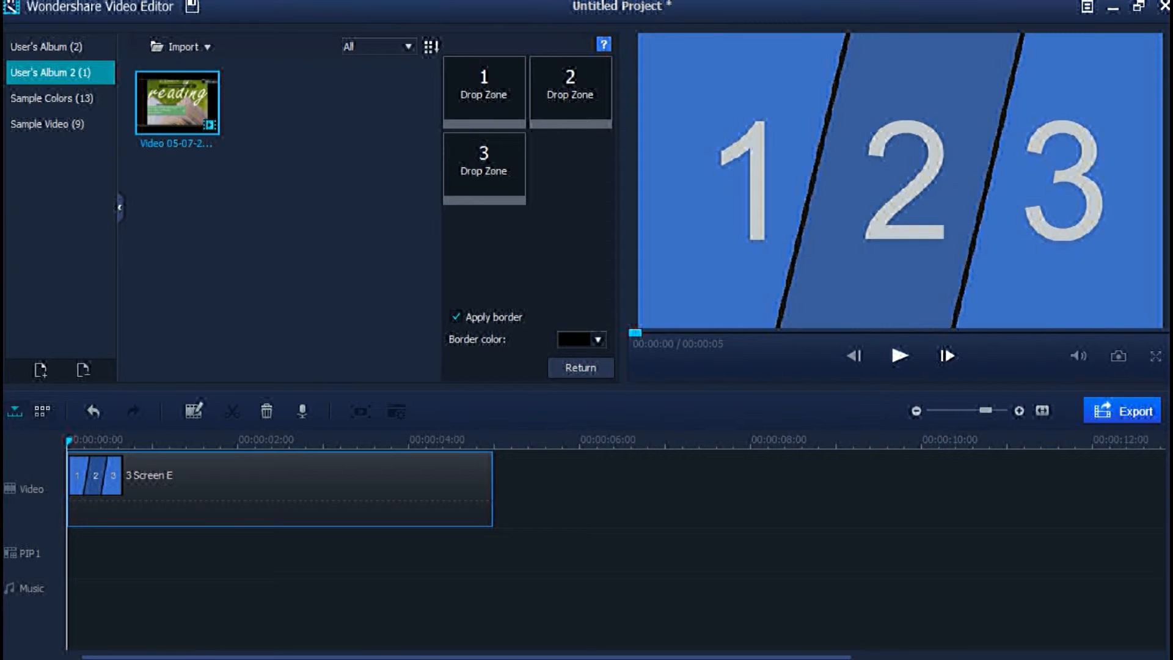
drag(177, 102, 484, 92)
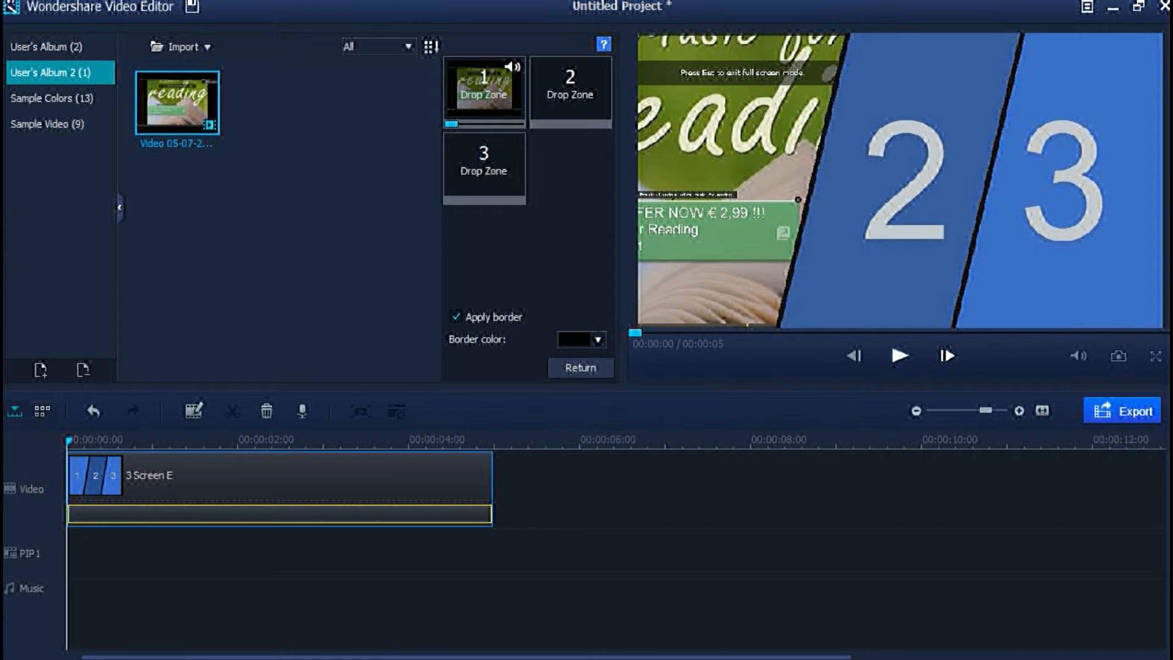
Import the wheat field video from the Action! folder into User's Album 2 and place it in drop zone 3
click(183, 46)
click(247, 65)
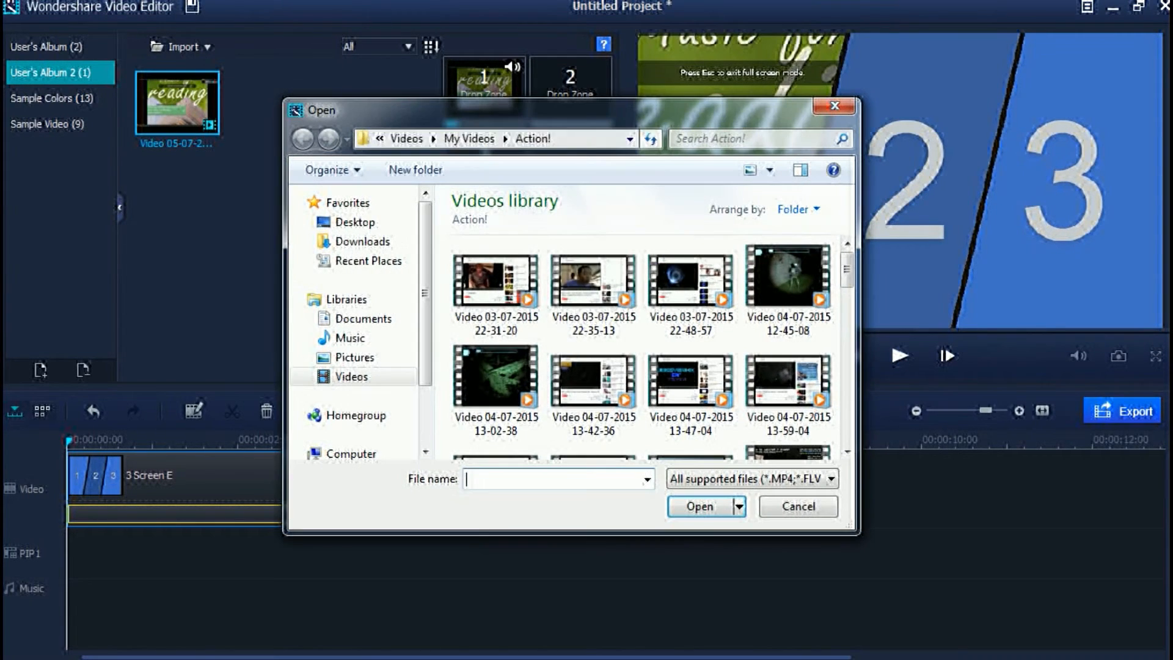
drag(847, 271, 846, 299)
double_click(691, 308)
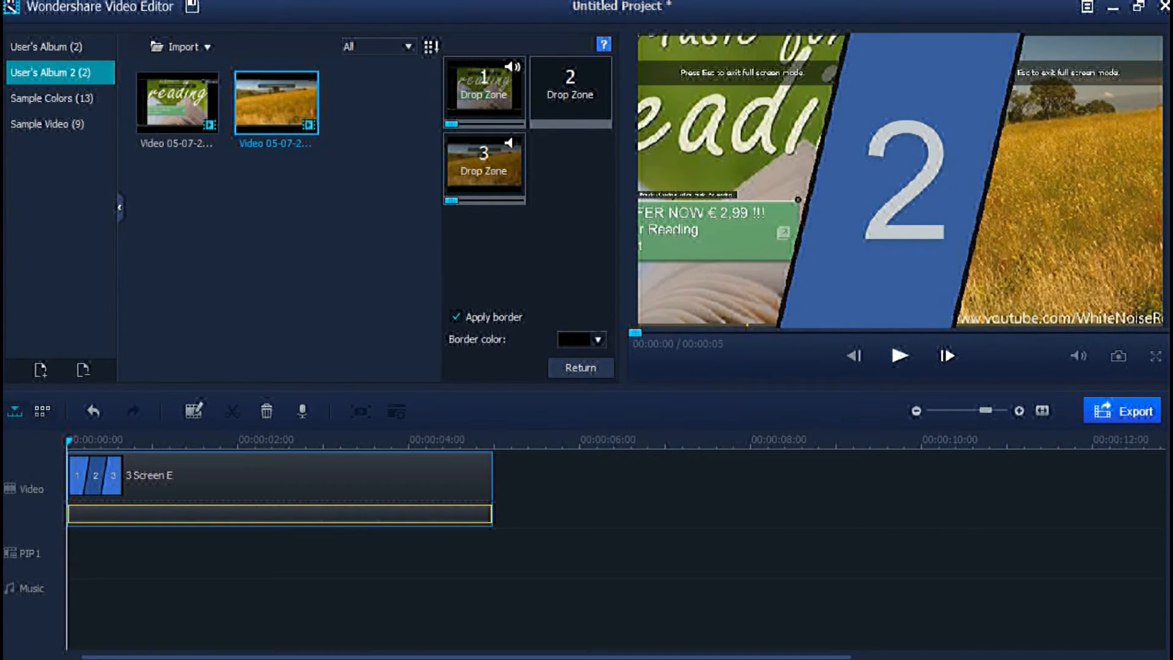
click(182, 47)
click(251, 65)
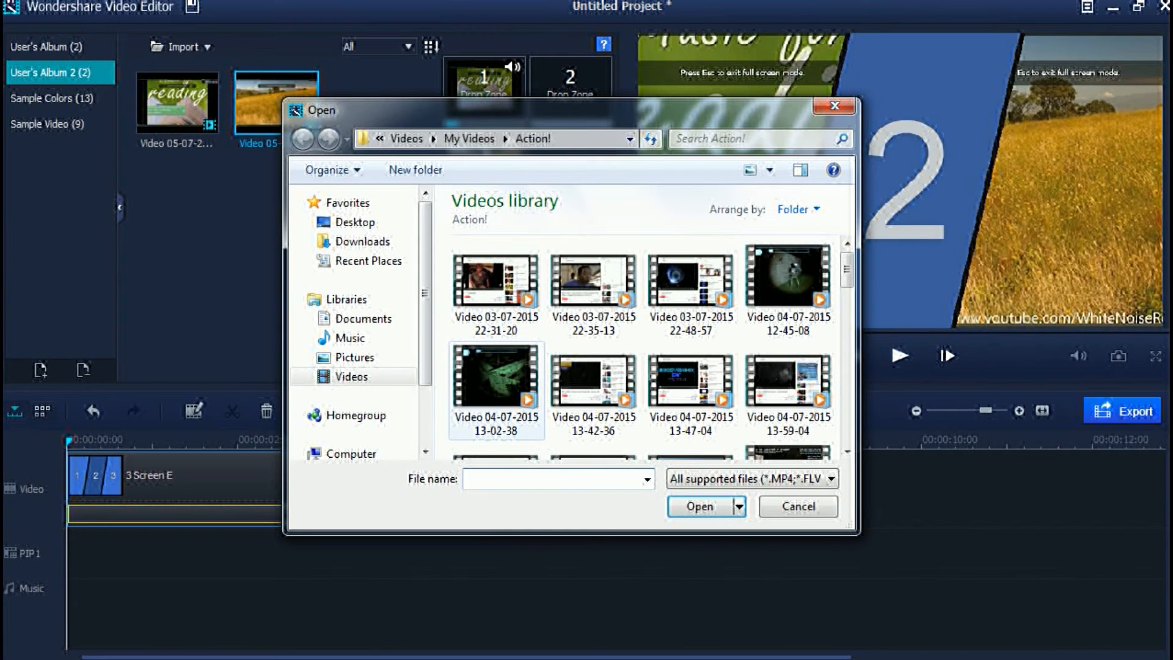
scroll(665, 264, down, 3)
scroll(664, 269, down, 5)
mouse_move(847, 350)
mouse_down()
mouse_move(847, 369)
mouse_move(847, 347)
mouse_up()
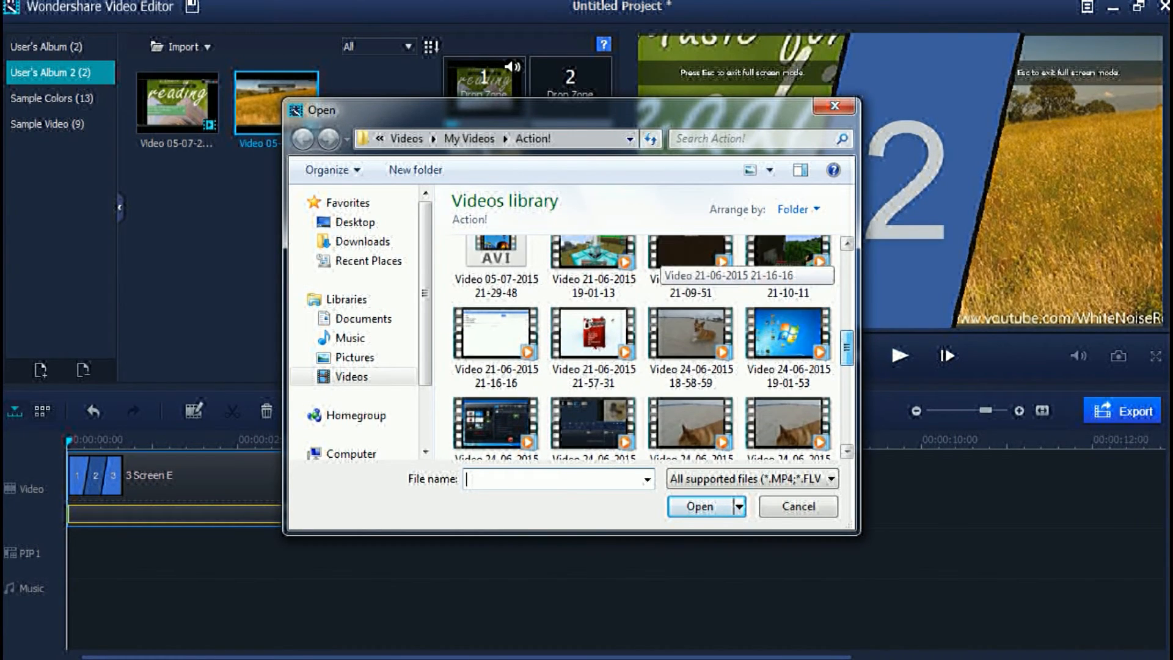
click(788, 347)
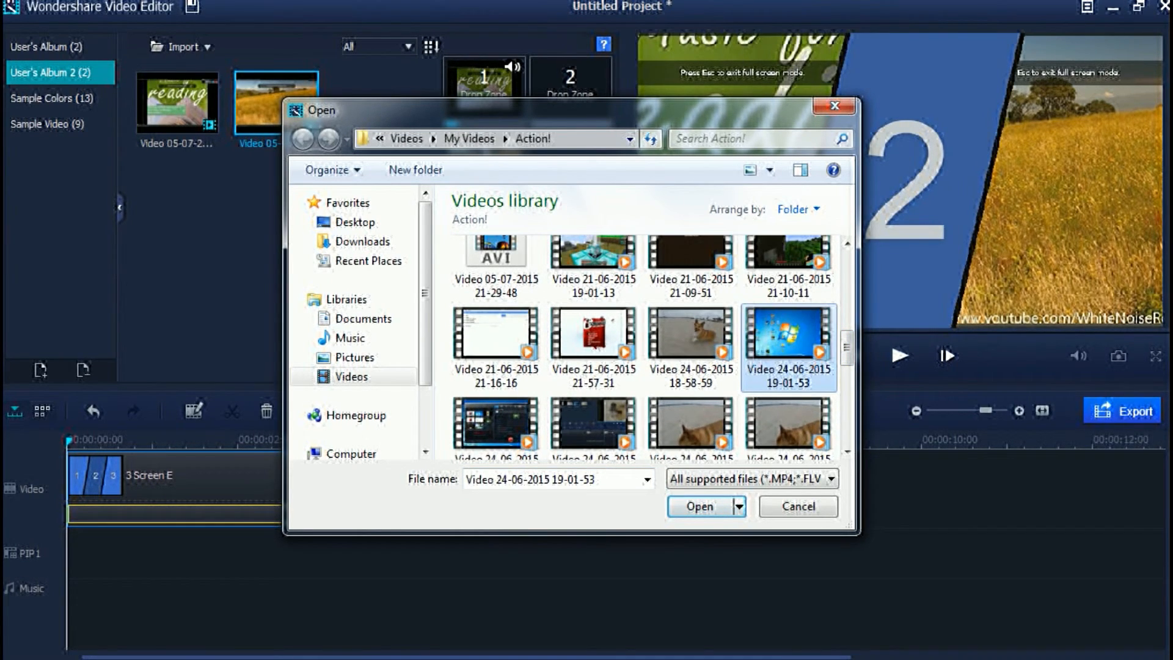
click(751, 479)
click(751, 479)
click(700, 506)
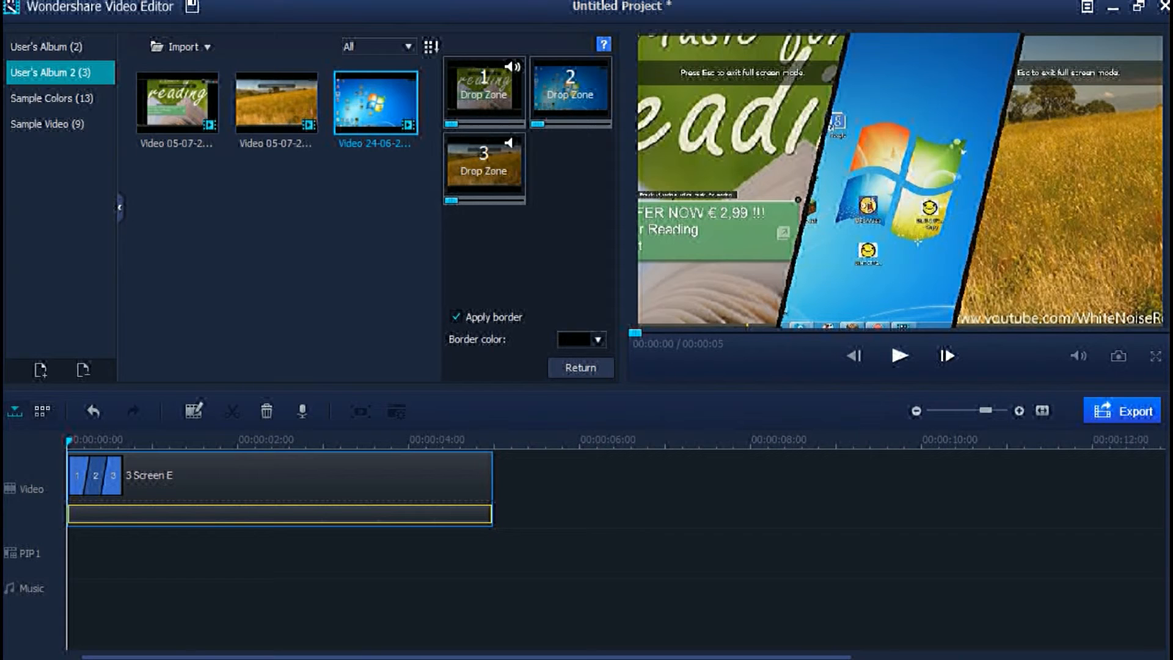
click(899, 356)
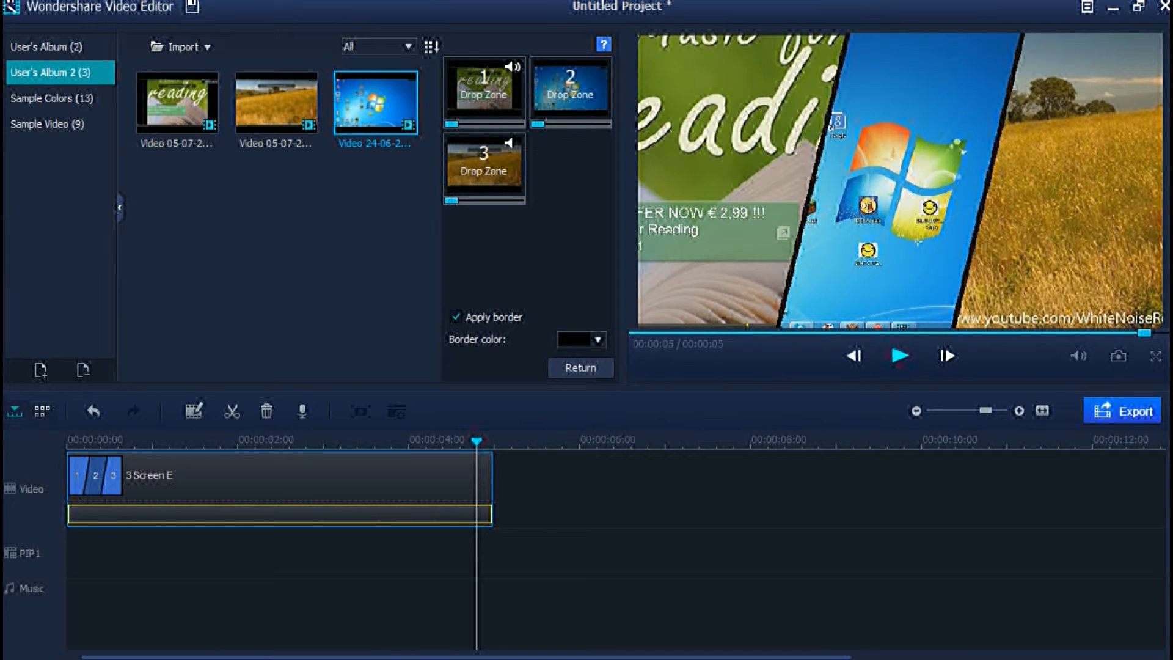
click(580, 367)
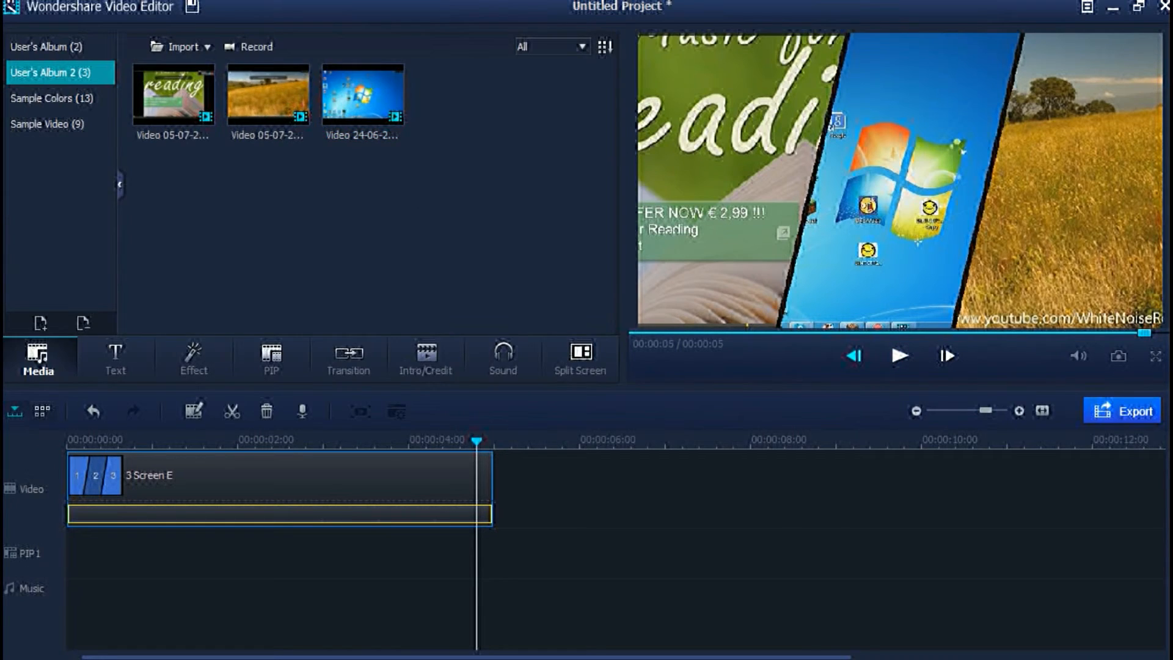
Browse the split-screen layouts, view 3 Screen A, 4 Screen B and 3 Screen D, and check the options available for the 3 Screen E clip
click(580, 359)
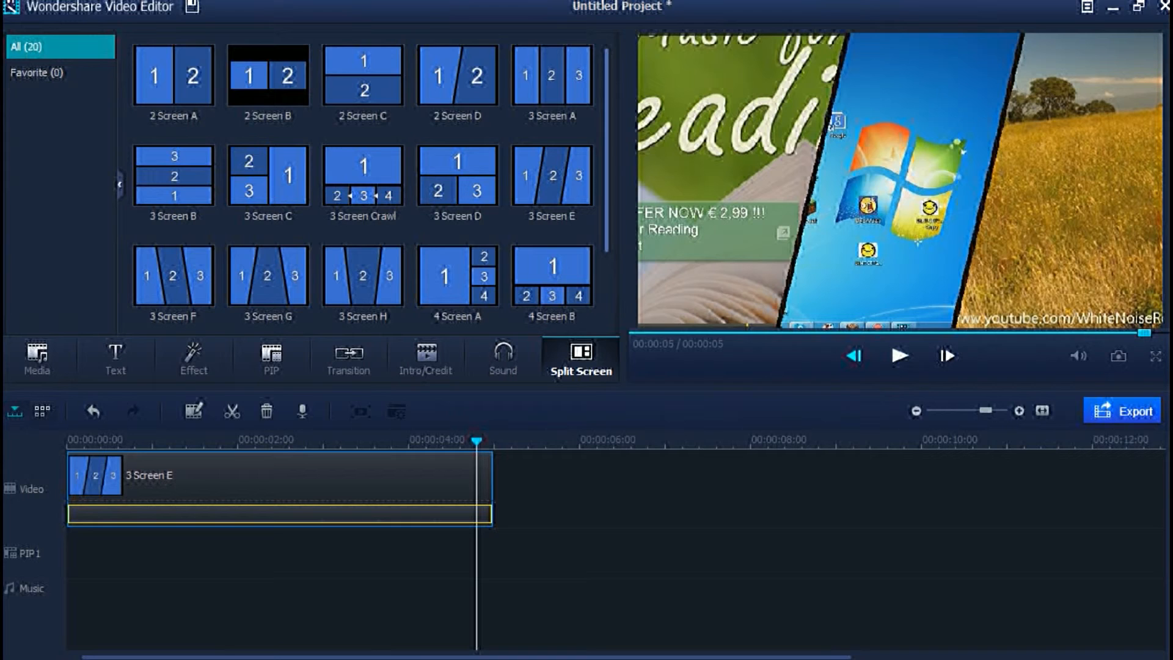
scroll(363, 184, down, 1)
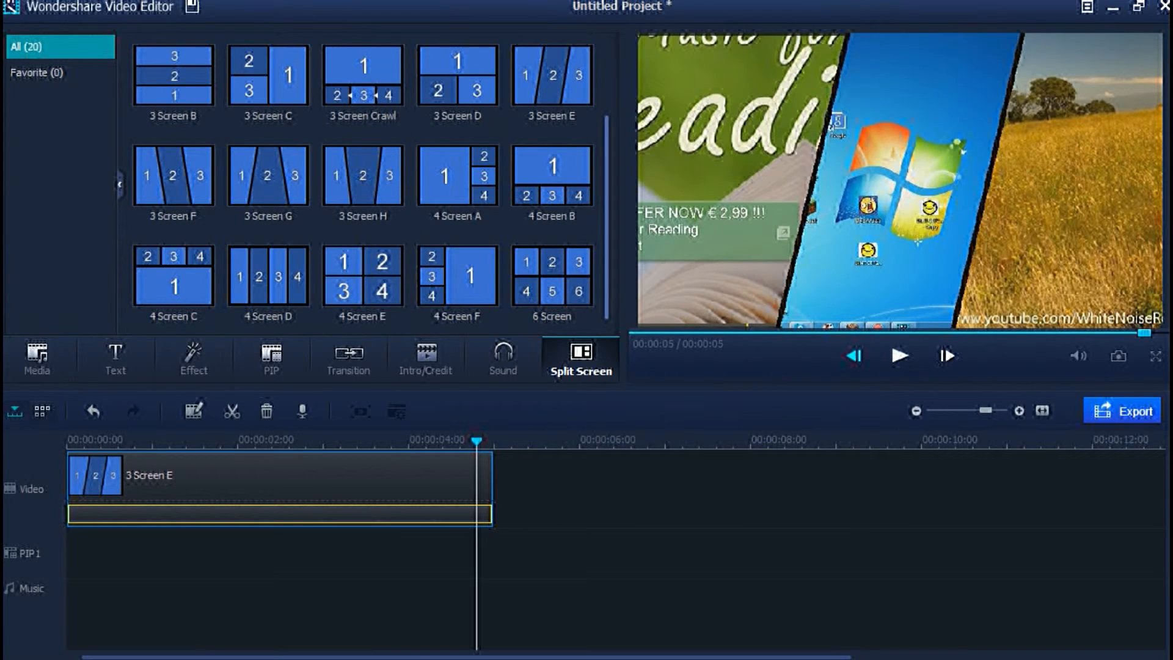
scroll(363, 183, up, 1)
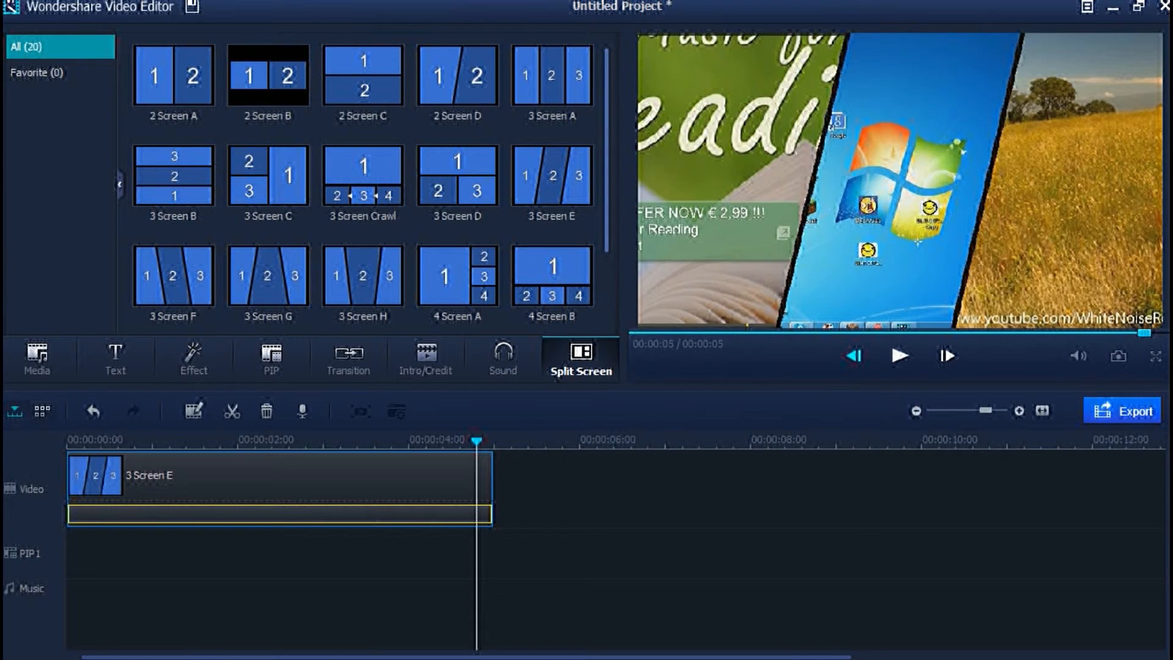
click(538, 71)
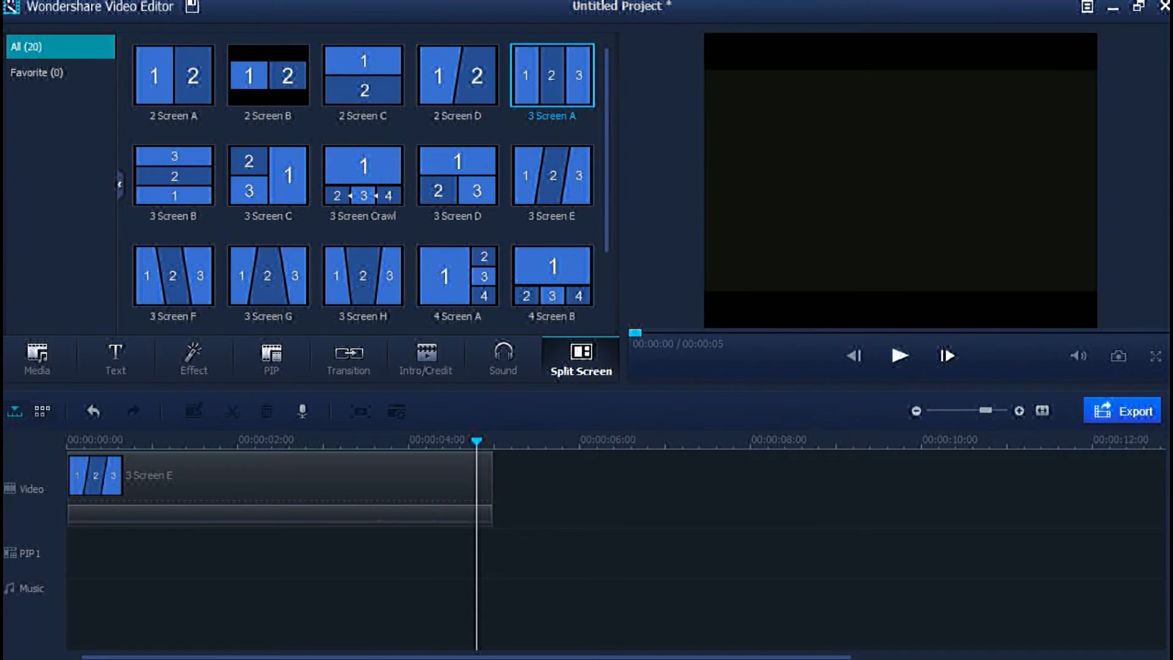
click(552, 277)
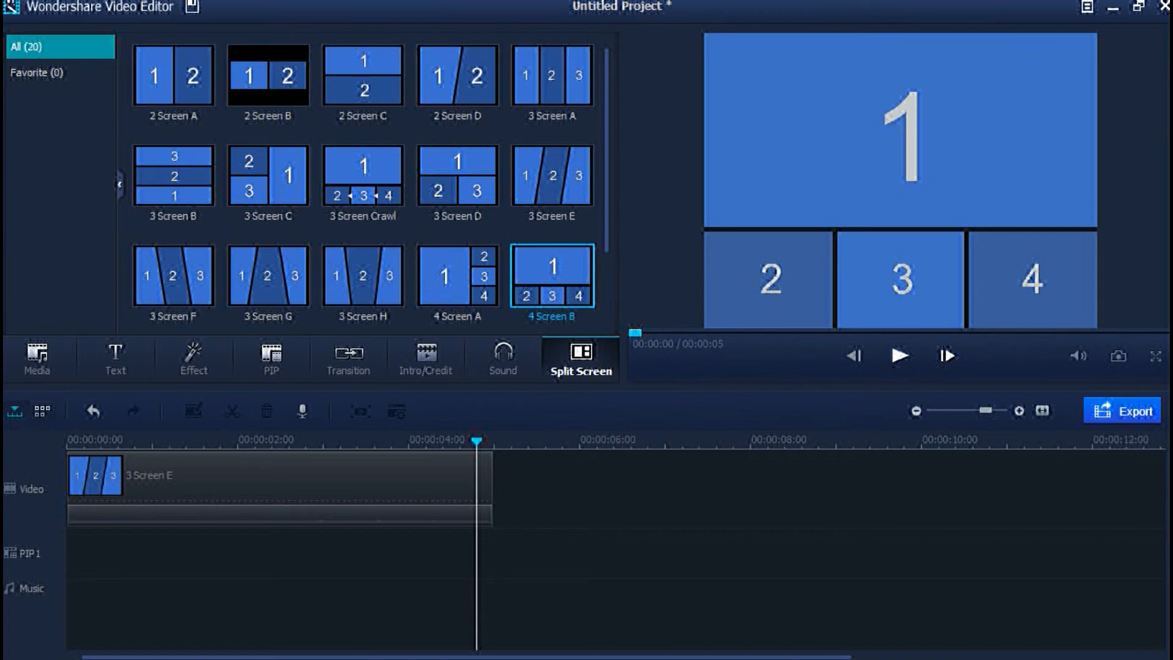
click(458, 176)
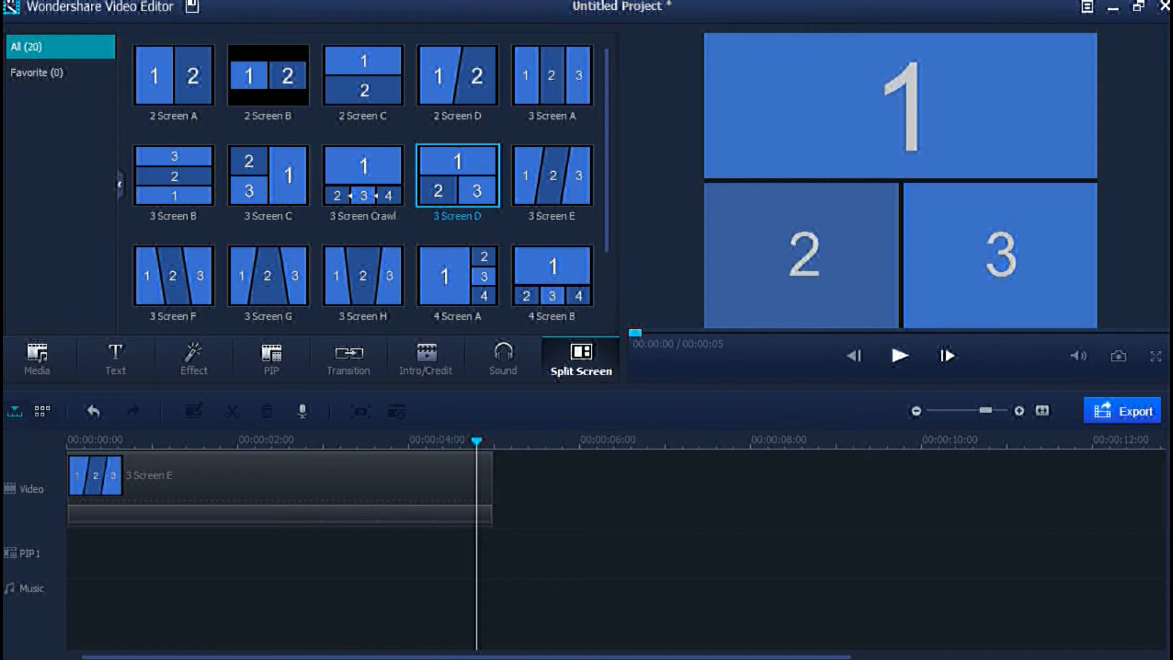
right_click(280, 472)
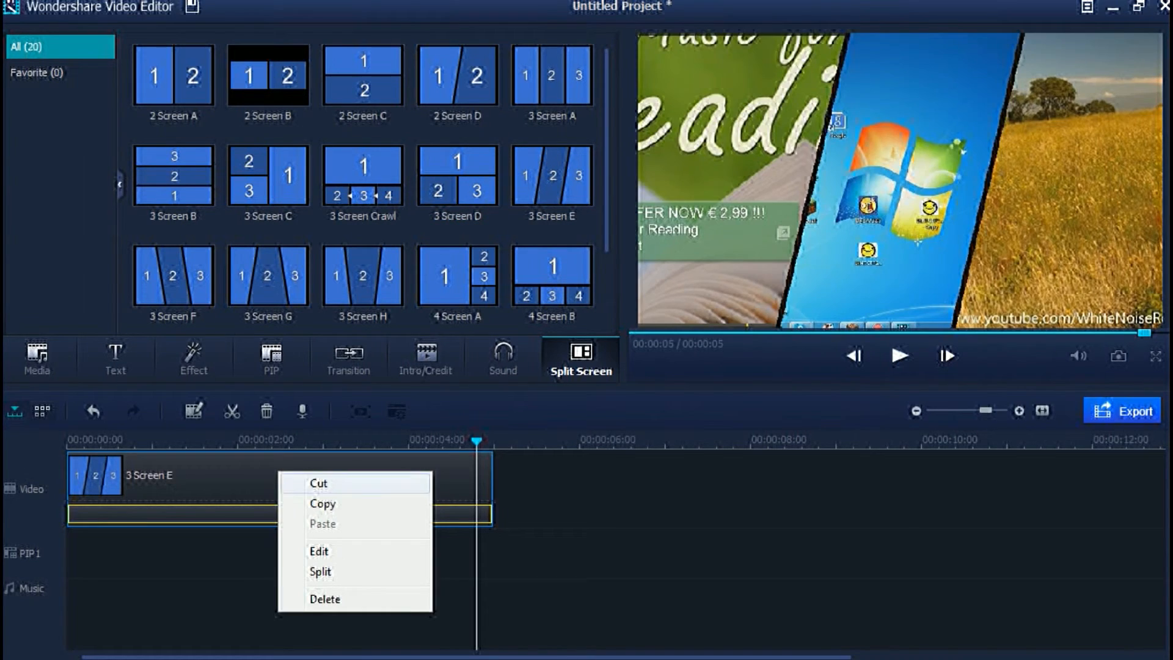
click(482, 565)
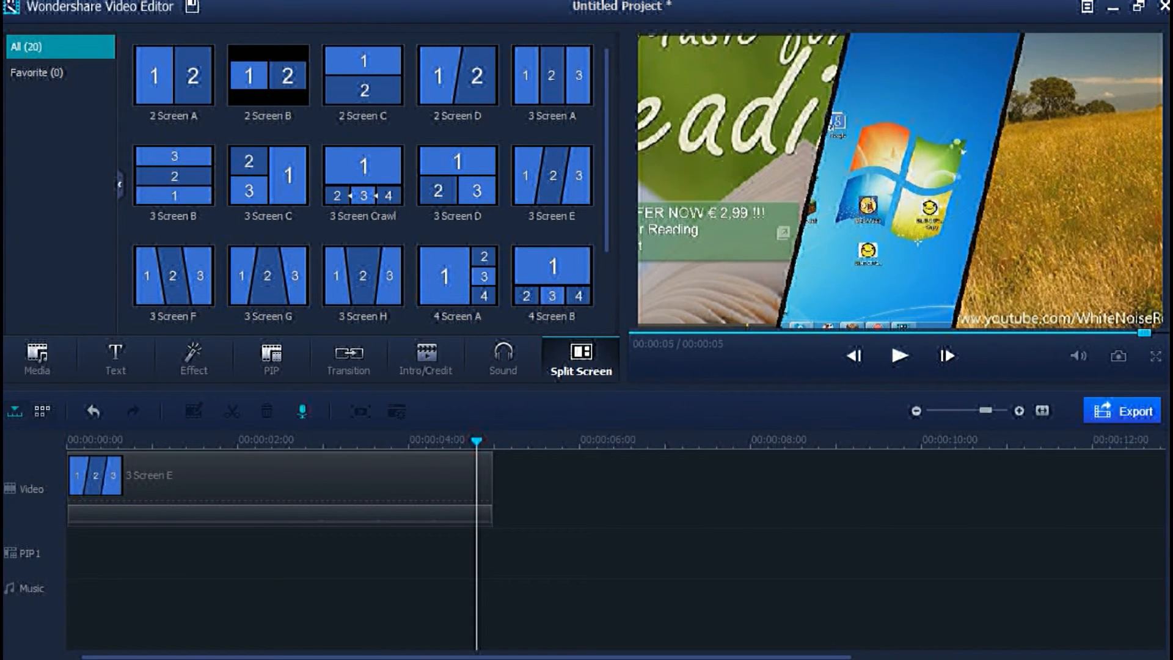
Record a voice-over of one to two seconds with the microphone onto the timeline
click(302, 411)
click(586, 346)
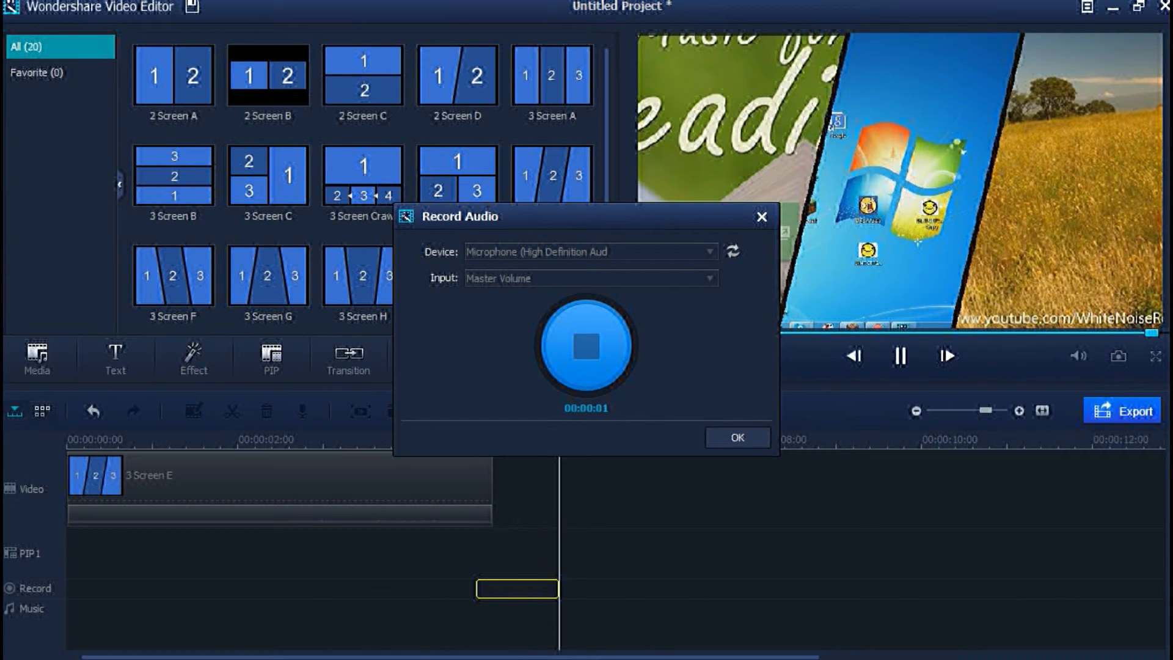
click(737, 438)
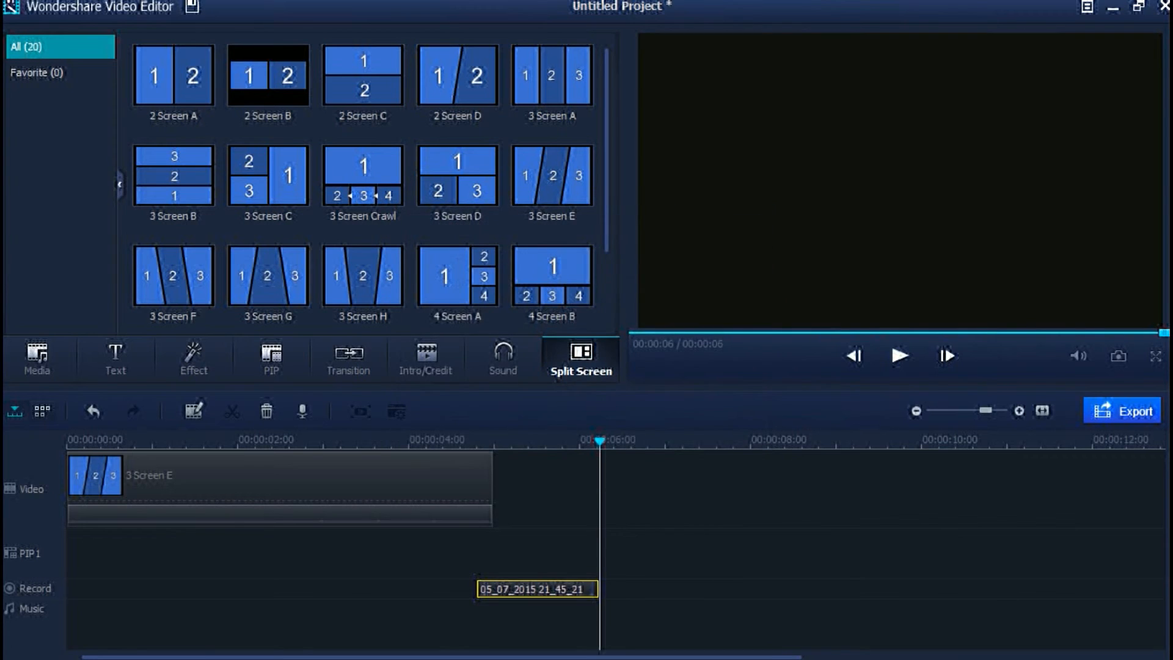
Move the recorded voice-over to the start of the Record track and play the first two seconds of the project
drag(538, 589, 517, 589)
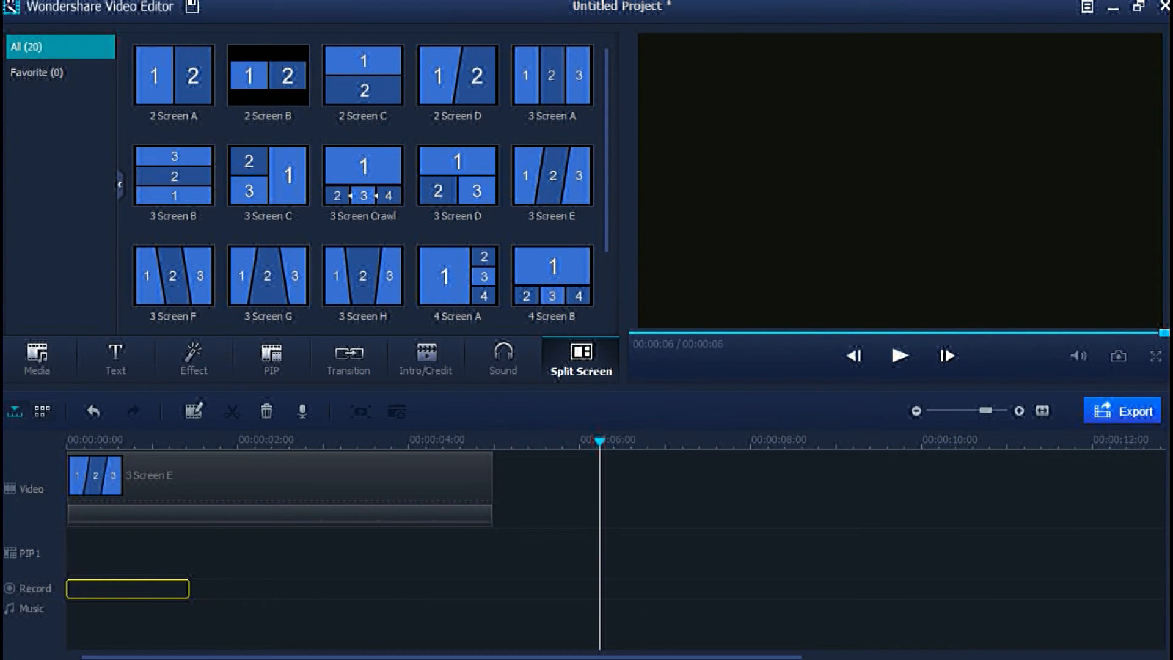
click(899, 356)
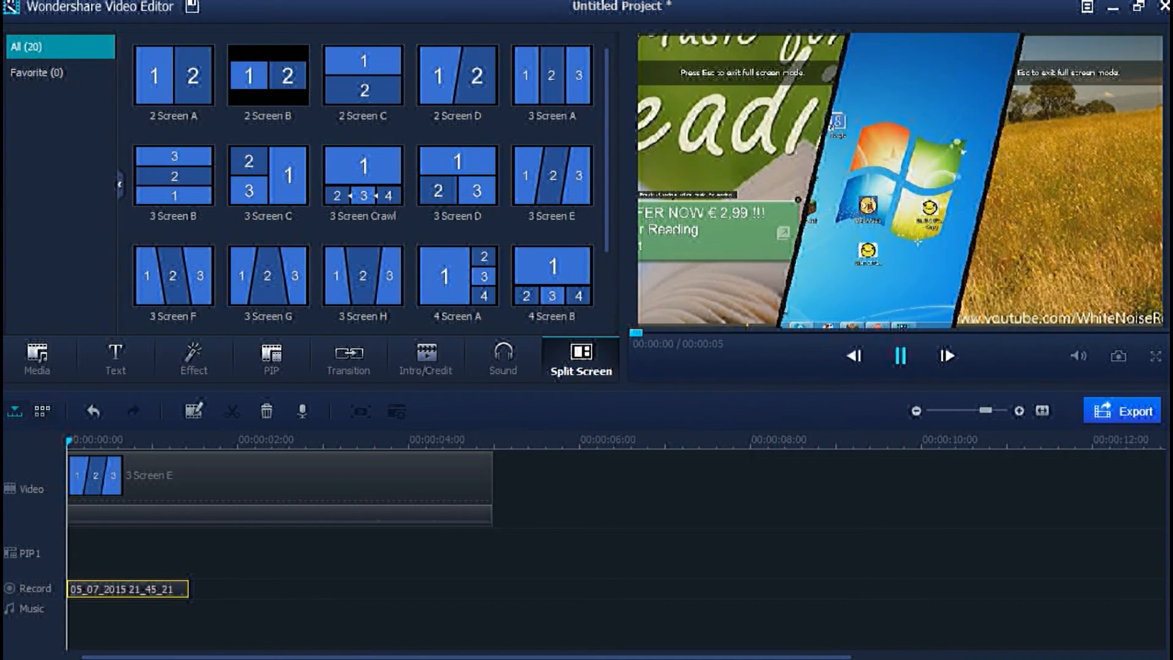
click(900, 356)
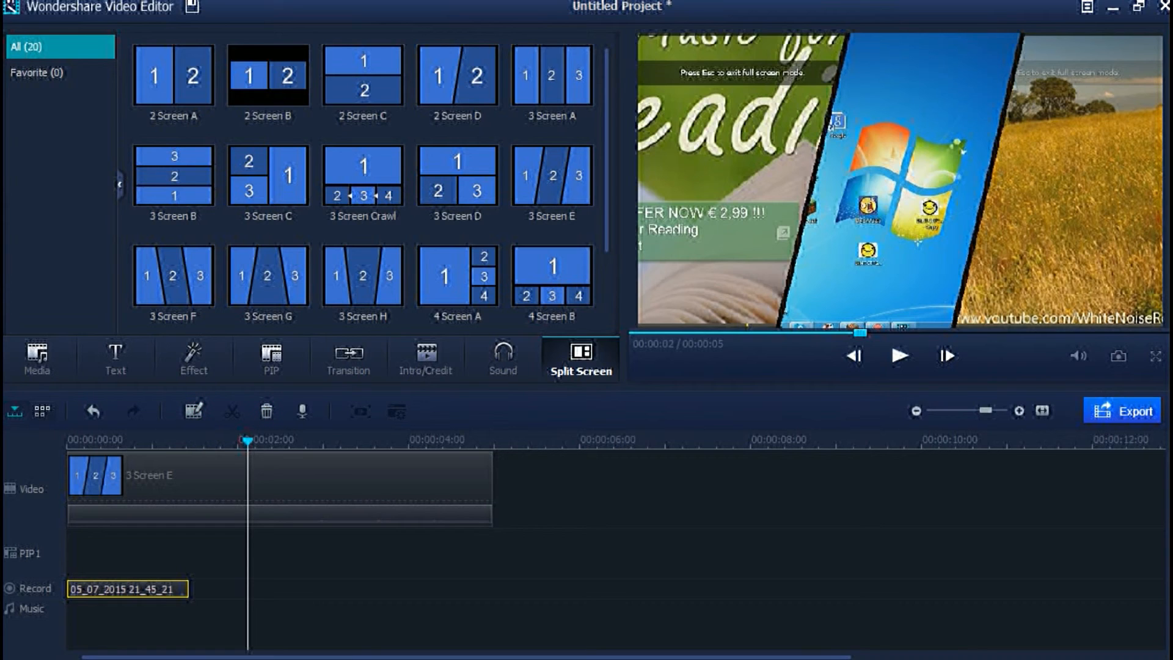
View the project as a storyboard, return to the timeline view, and look through the intro, transition, PIP, effect and text libraries
click(43, 411)
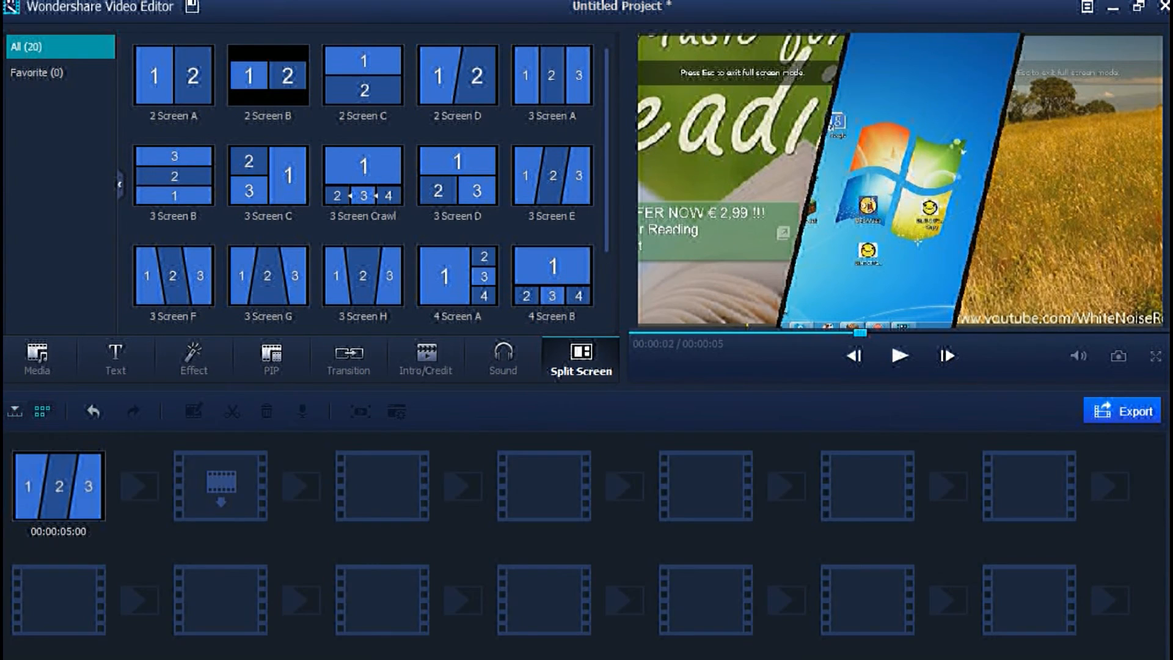
click(15, 411)
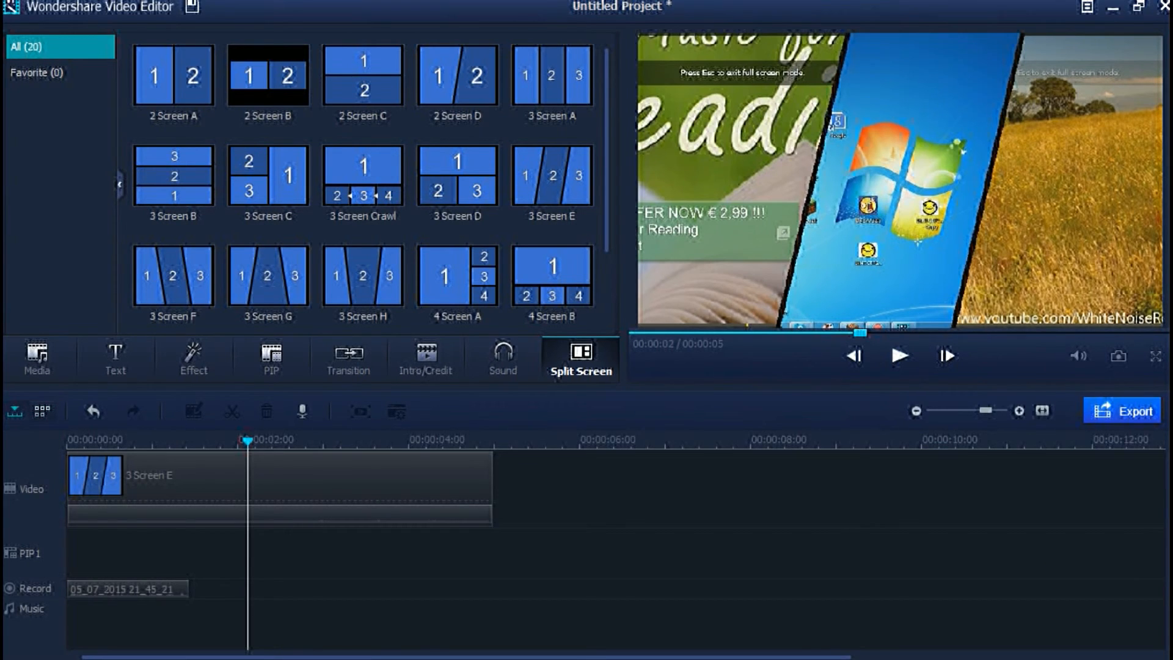
click(426, 359)
click(348, 359)
click(271, 360)
click(194, 359)
click(116, 359)
Open the effect library and preview the SimpleElegent effect for about one second
click(193, 359)
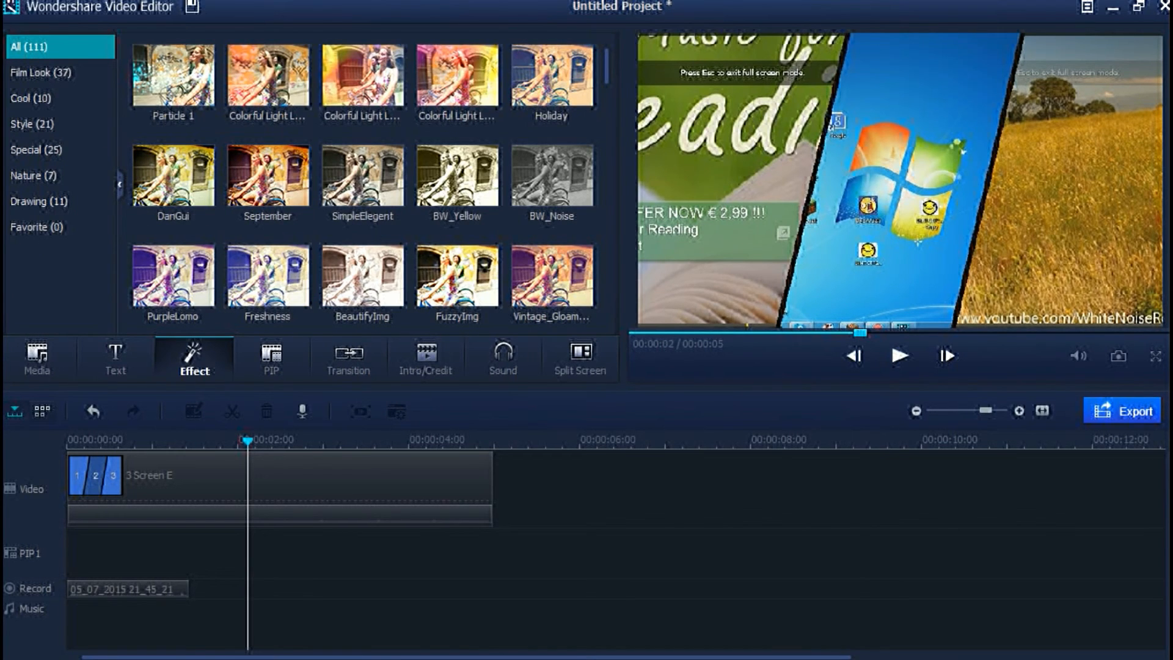
click(363, 176)
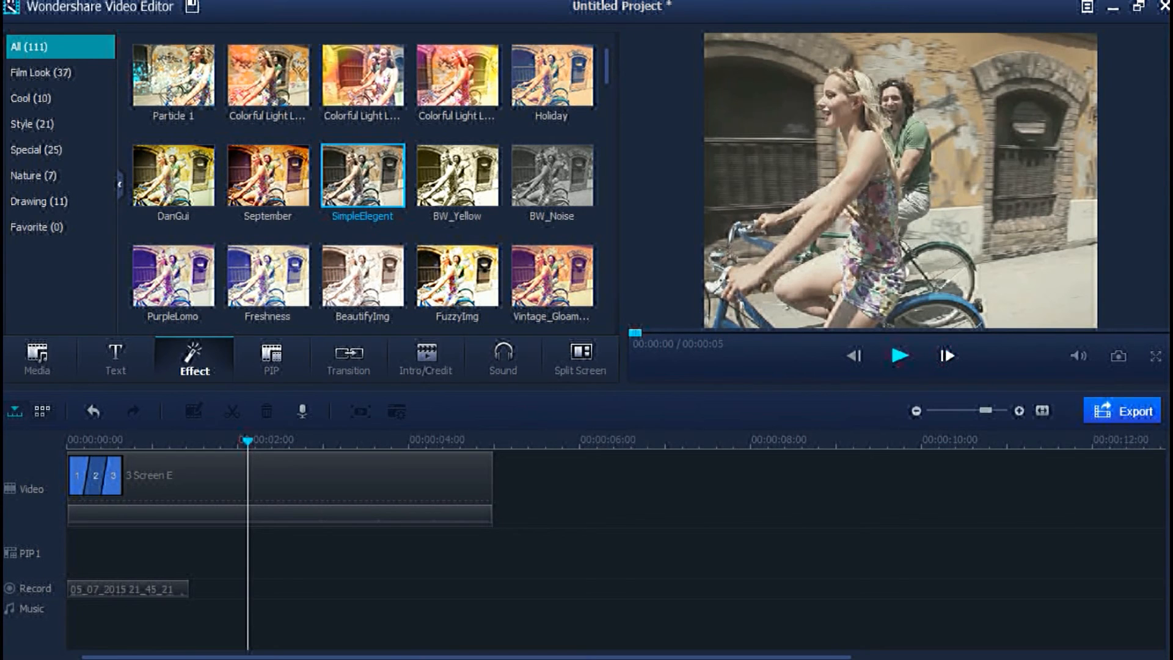
click(899, 355)
click(899, 355)
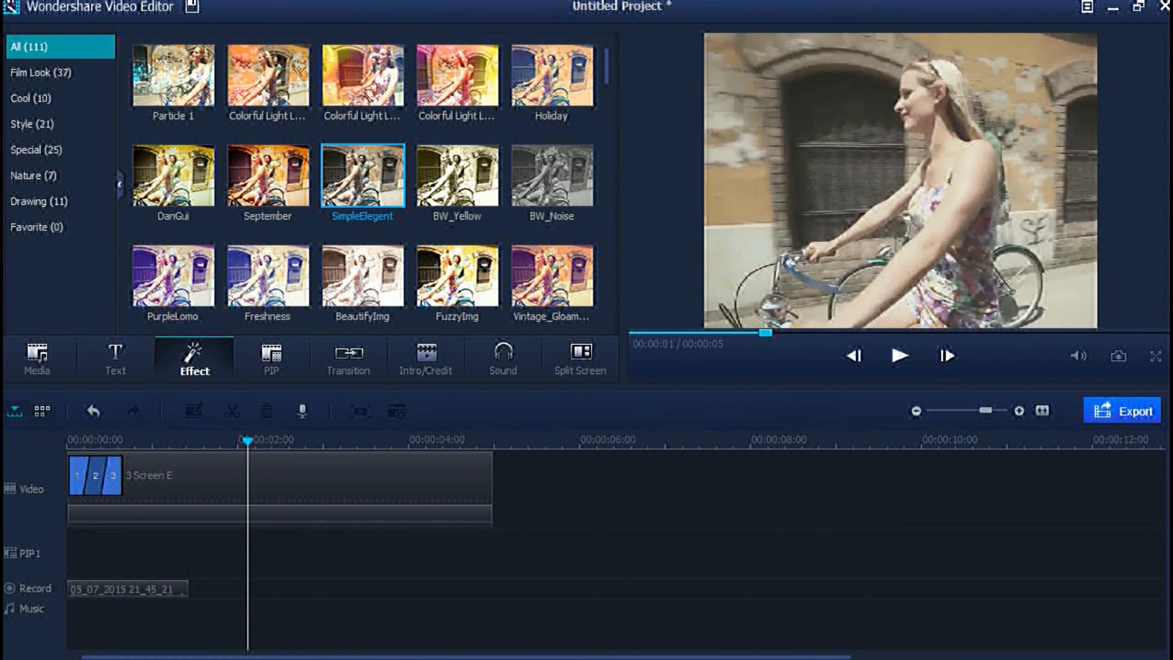
Add the FuzzyImg effect over the full length of the split-screen clip and play the project's first one to two seconds
click(457, 176)
drag(457, 176, 184, 391)
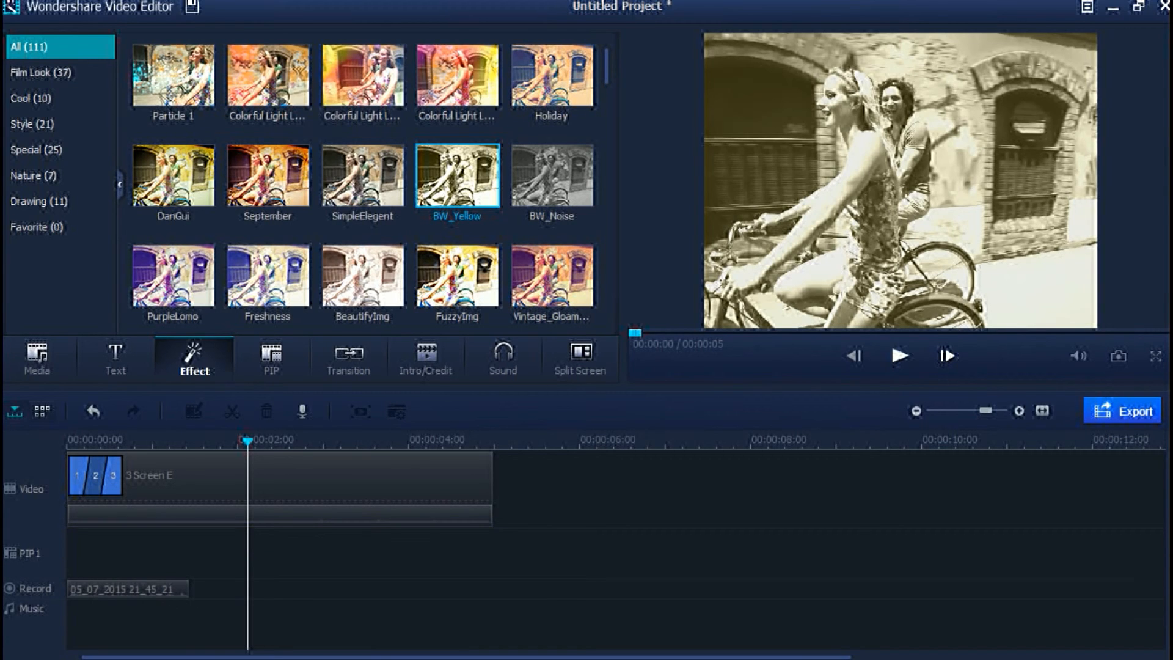
drag(457, 276, 68, 538)
key(space)
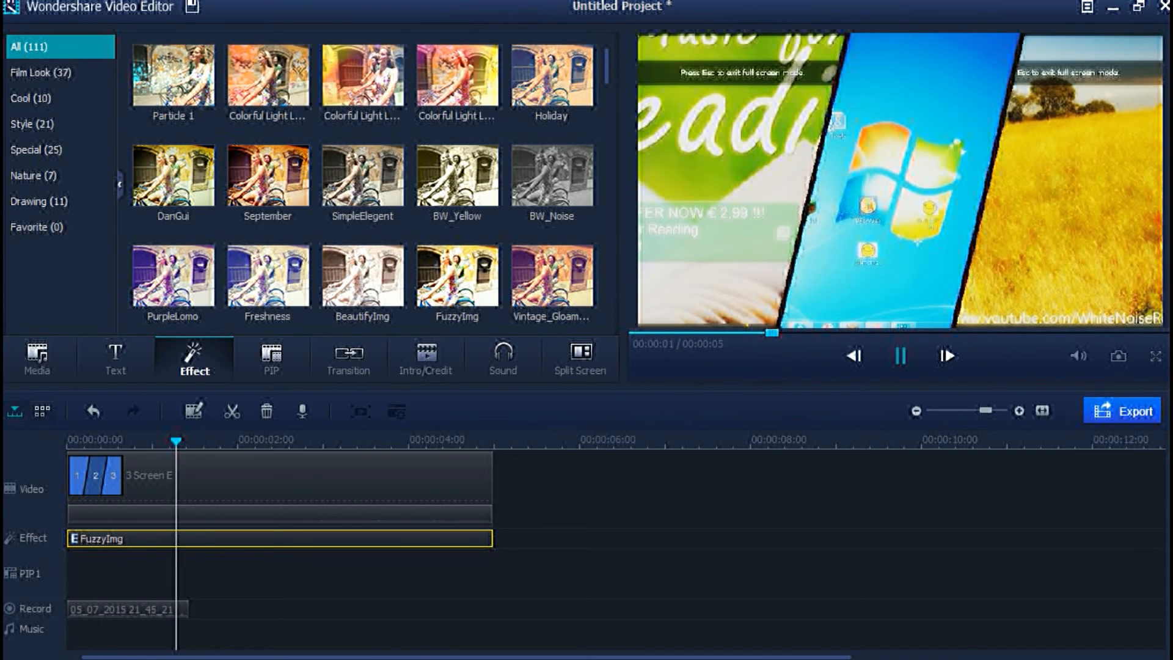
key(space)
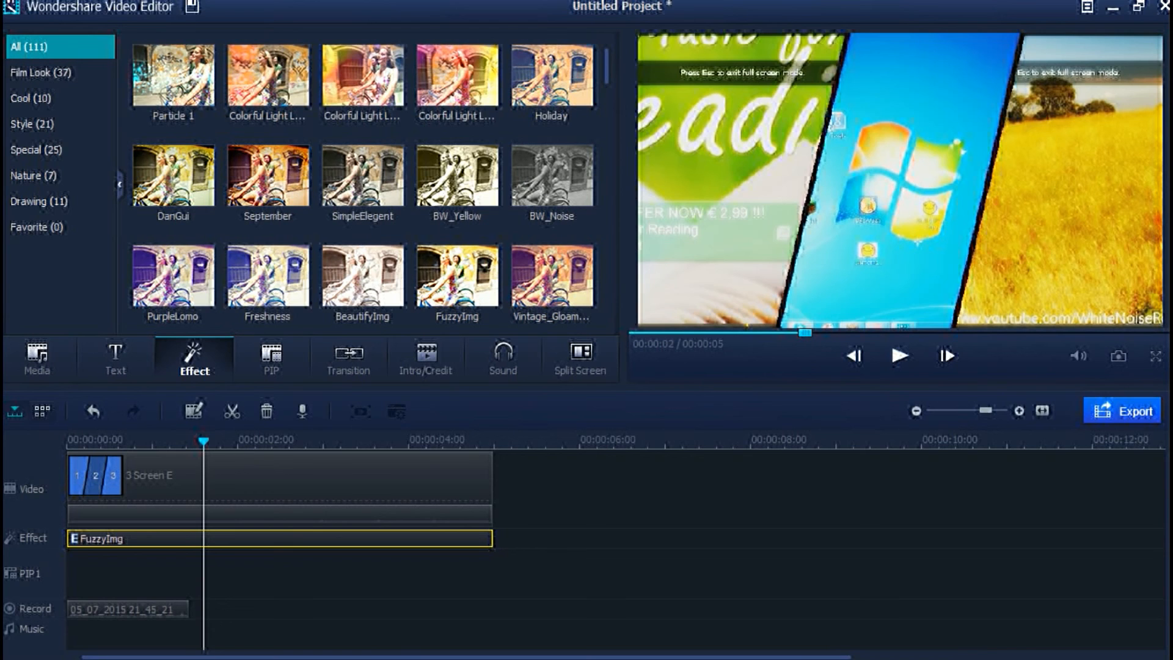
Preview the Particle 1 effect from the library, and play the project from near its start to check the FuzzyImg effect
double_click(173, 76)
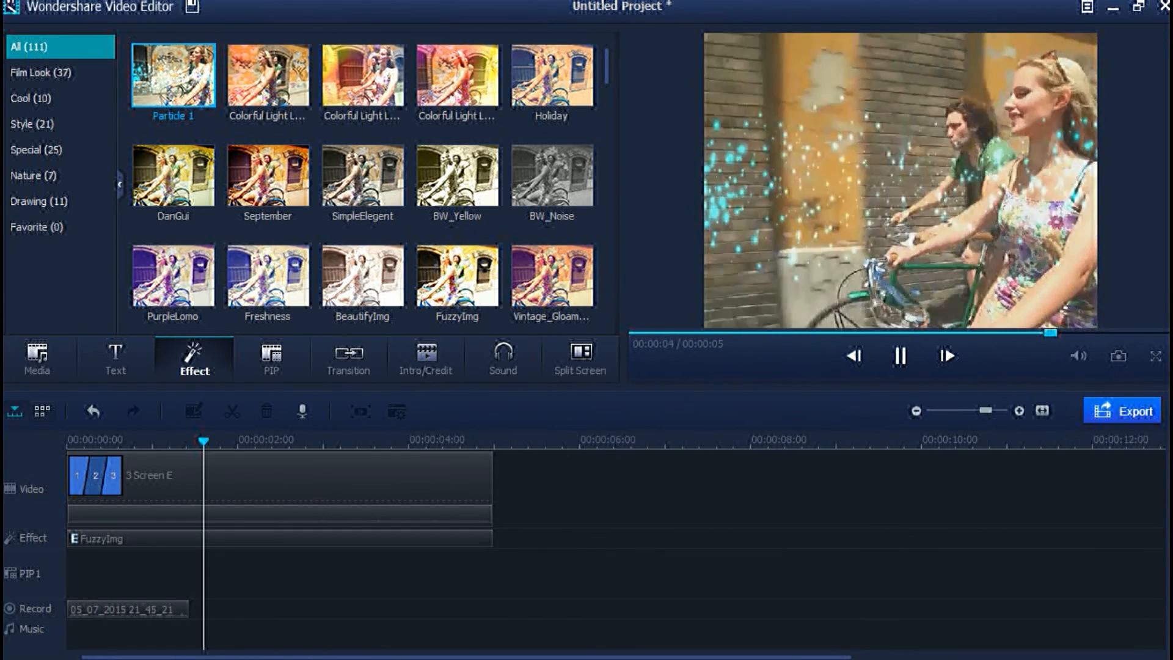
click(94, 441)
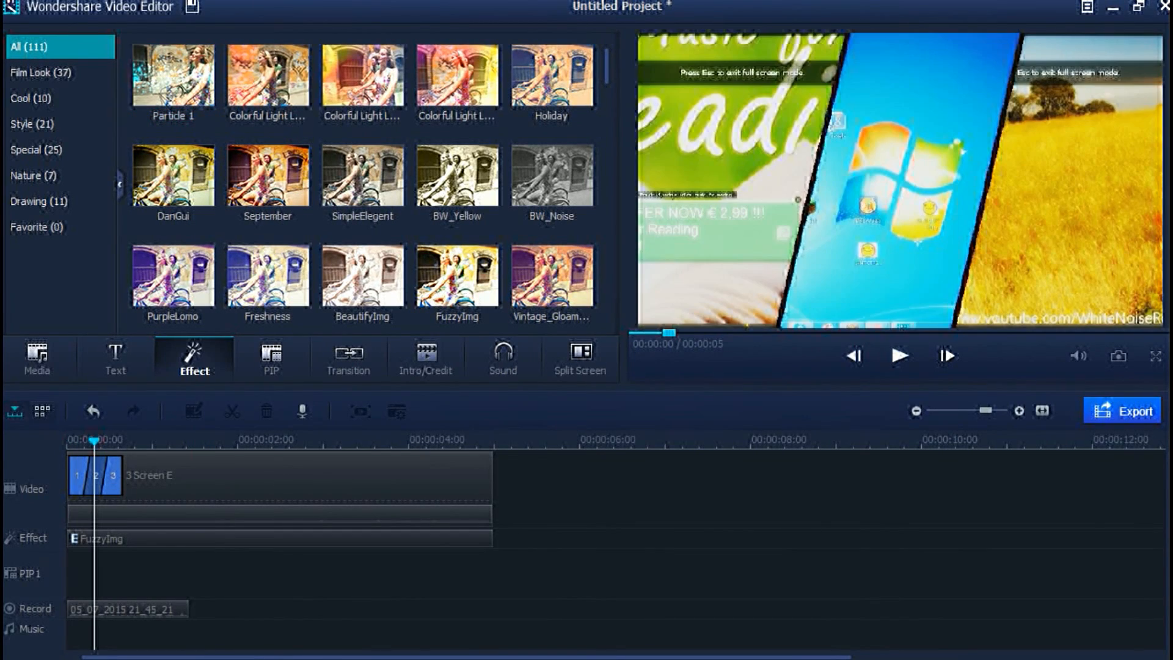
key(space)
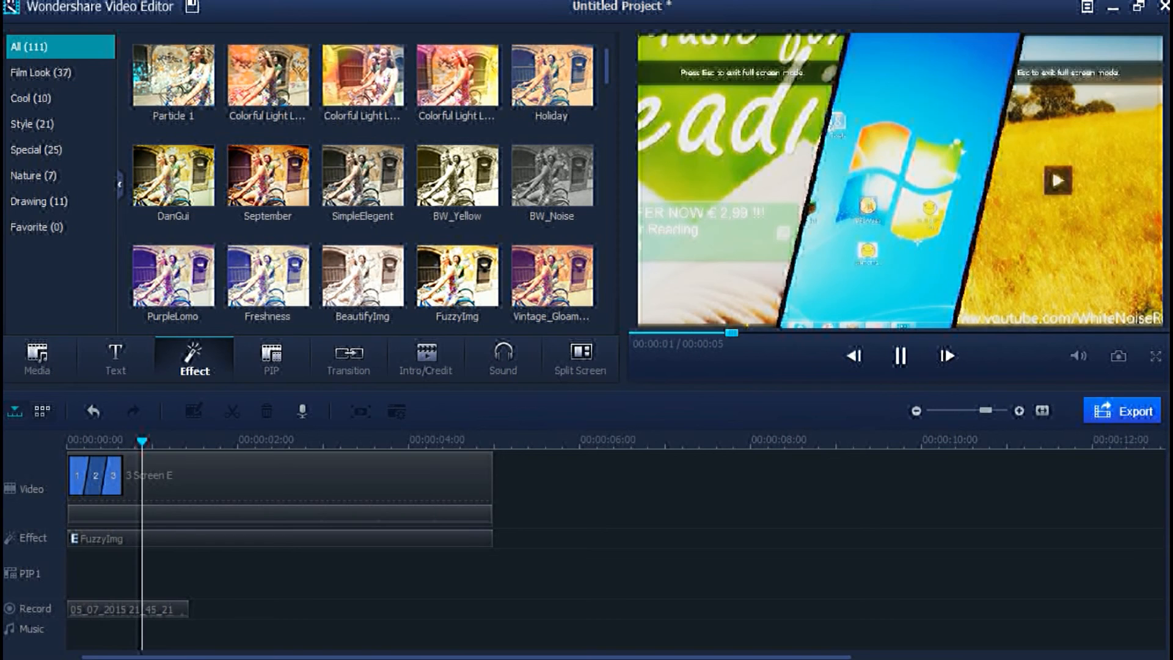